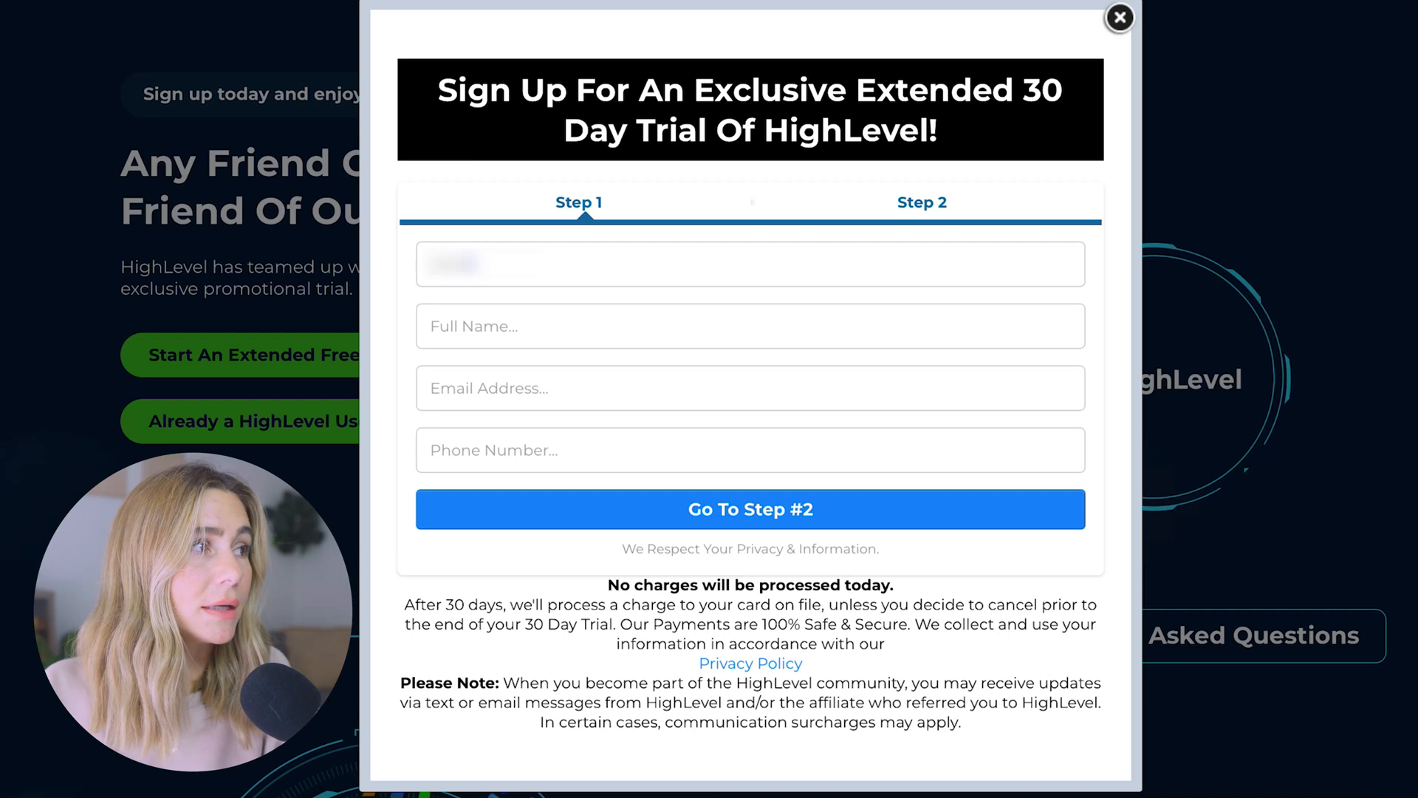
Enter the full name and an email address, then submit step 1 of the sign-up form
key("Tab")
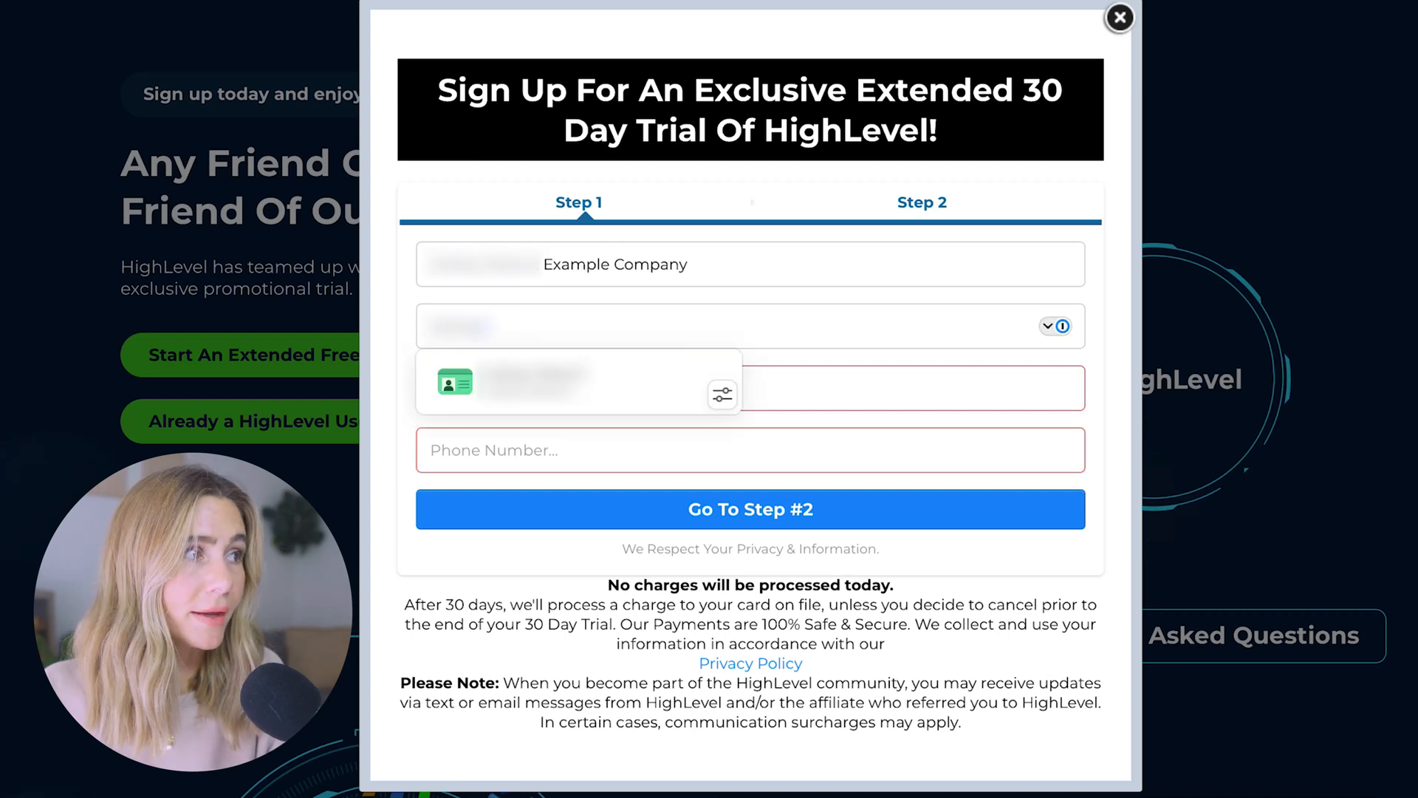
key("Tab")
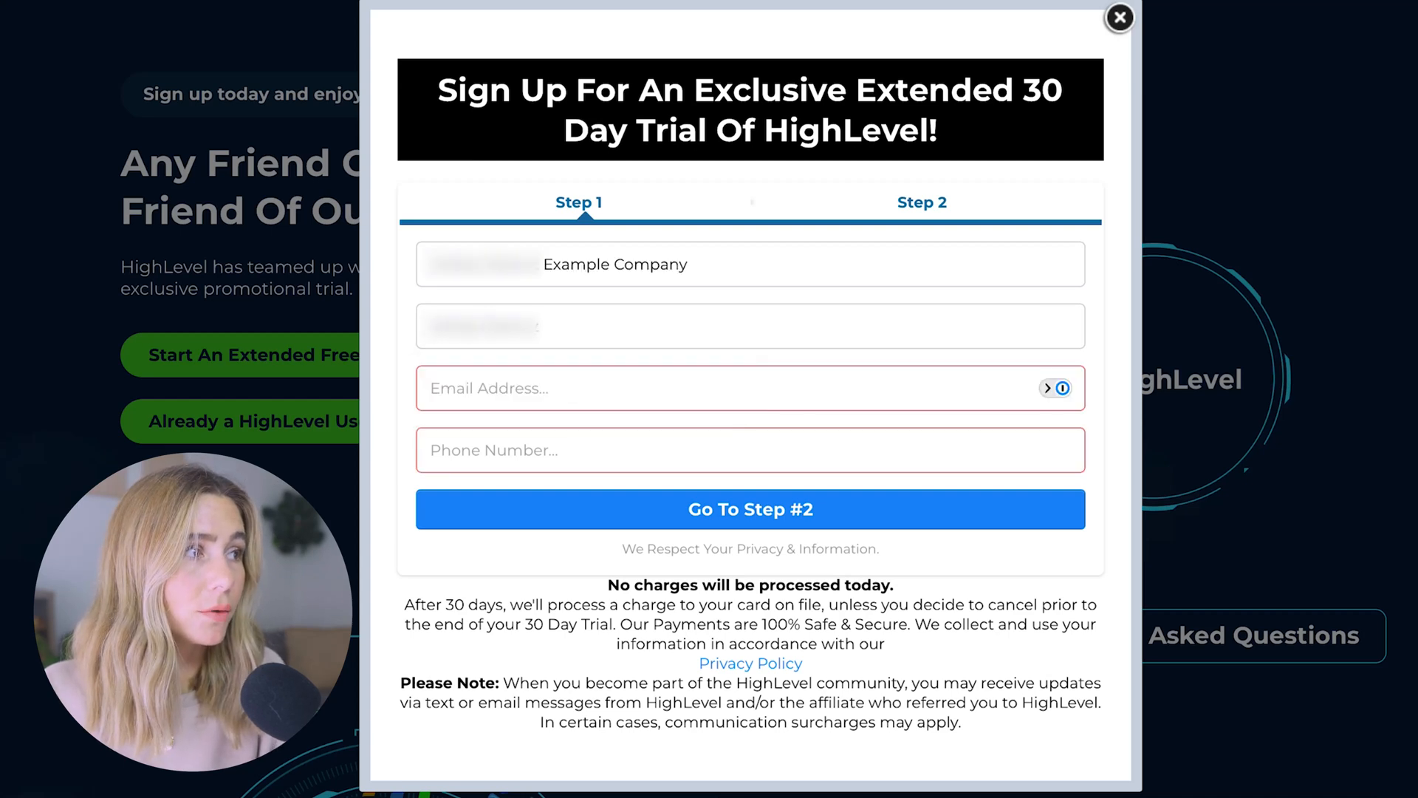
key("Tab")
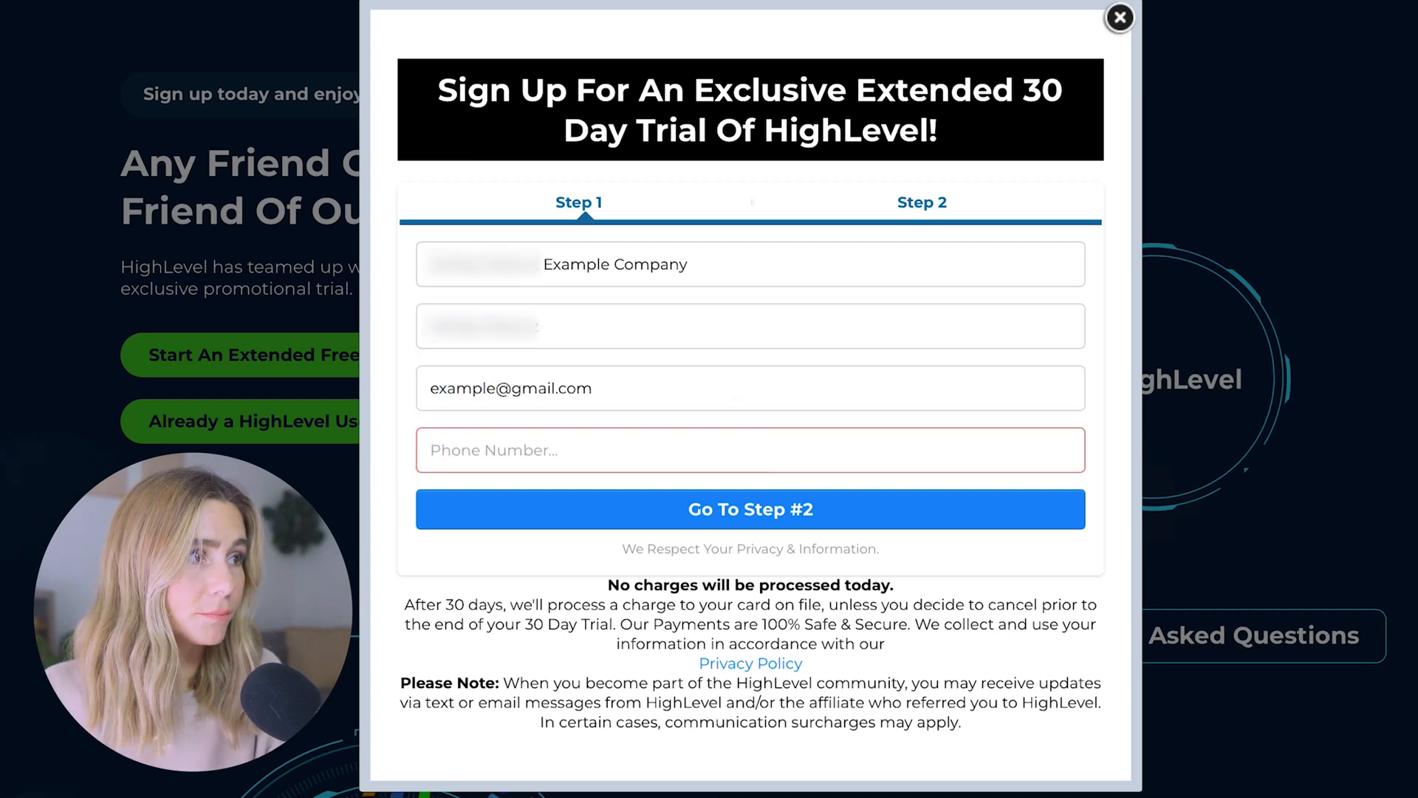
key("Return")
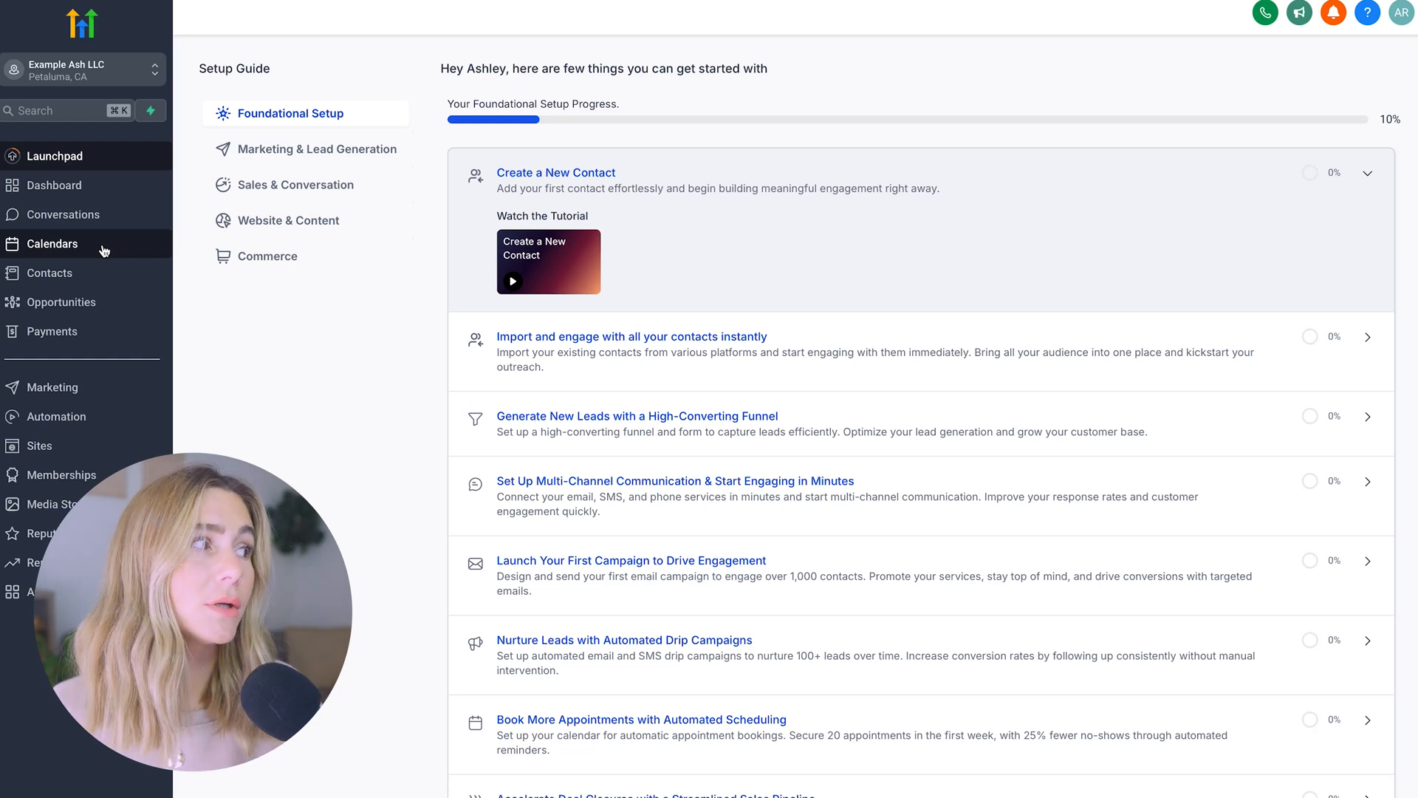
Under Sites > Websites, start a New Website from templates and reach the Template Library
left_click(43, 446)
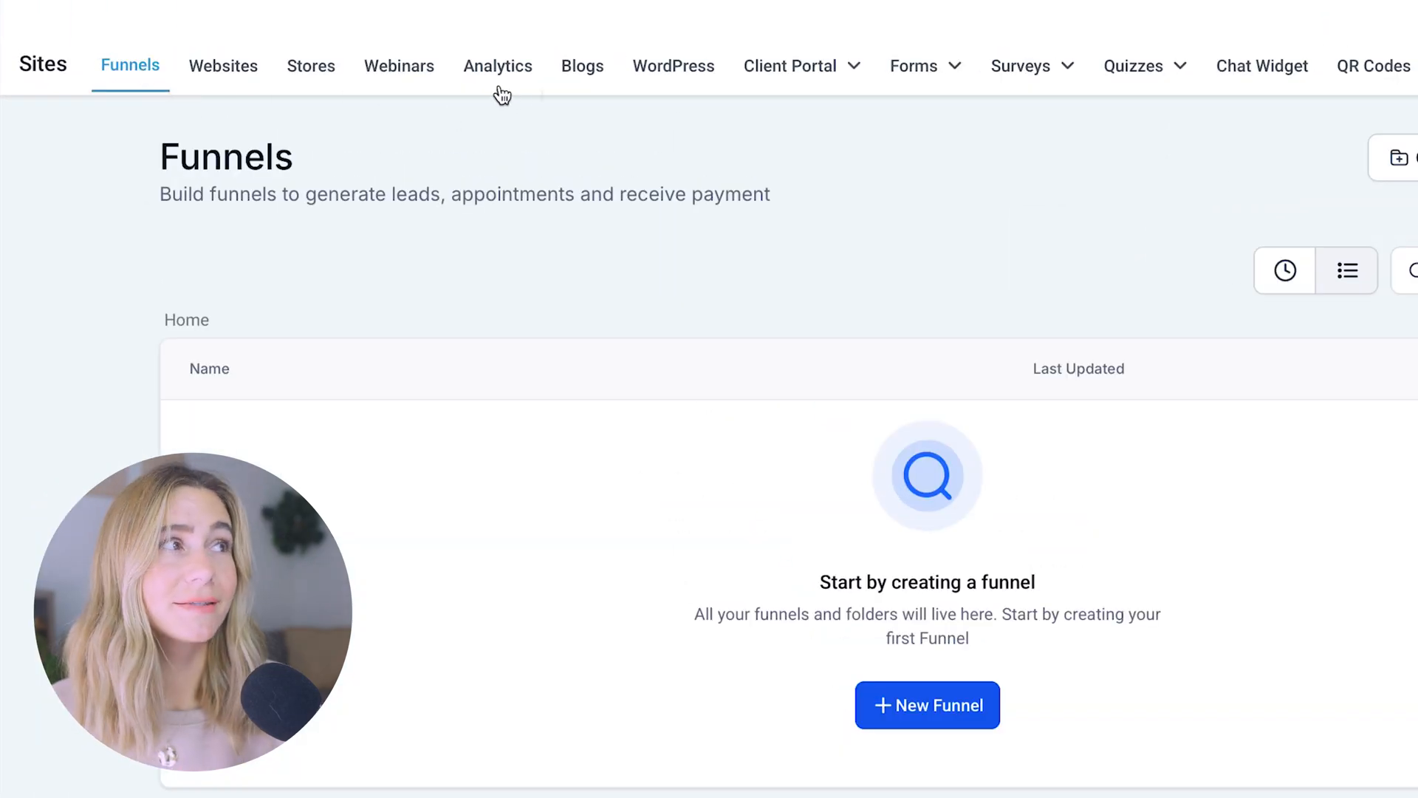
mouse_move(841, 83)
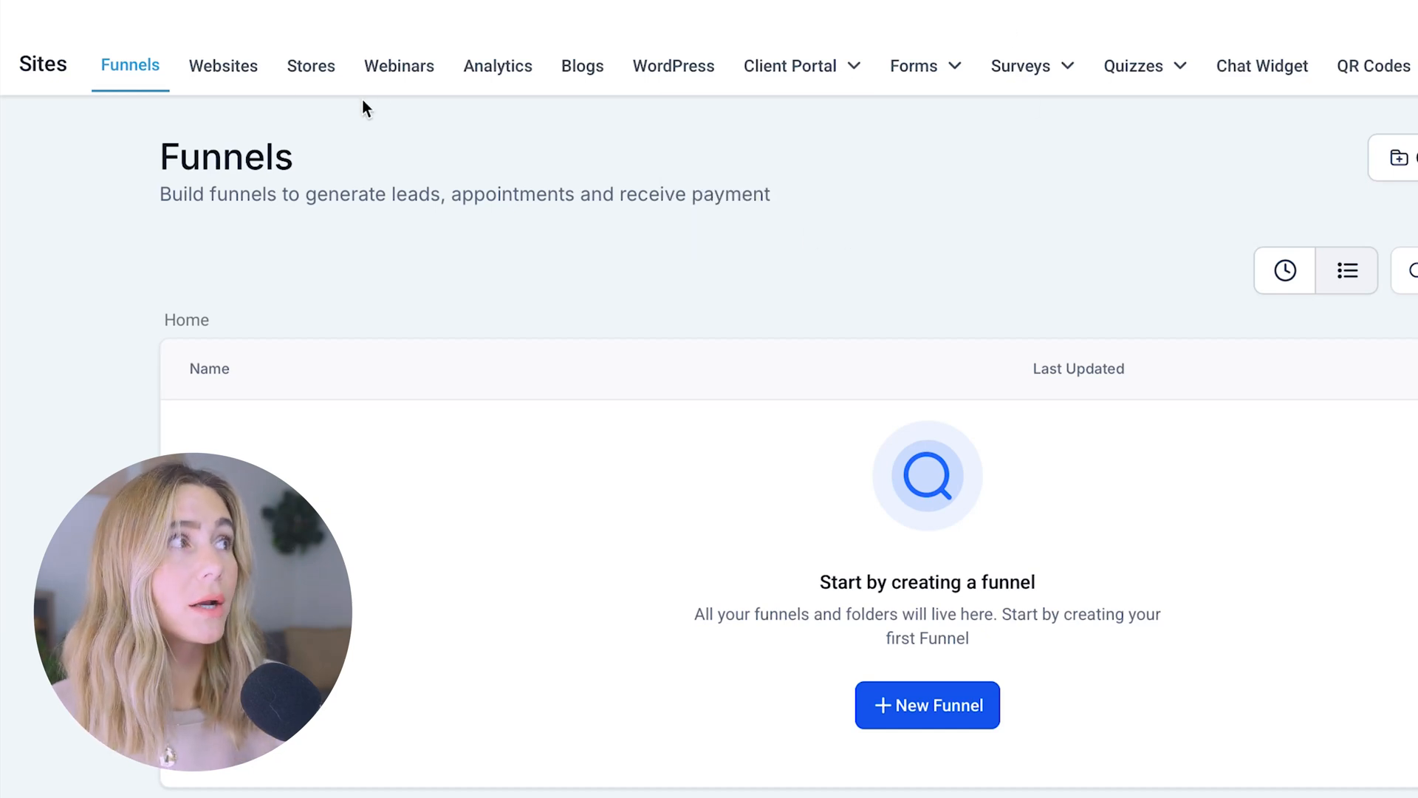
left_click(246, 68)
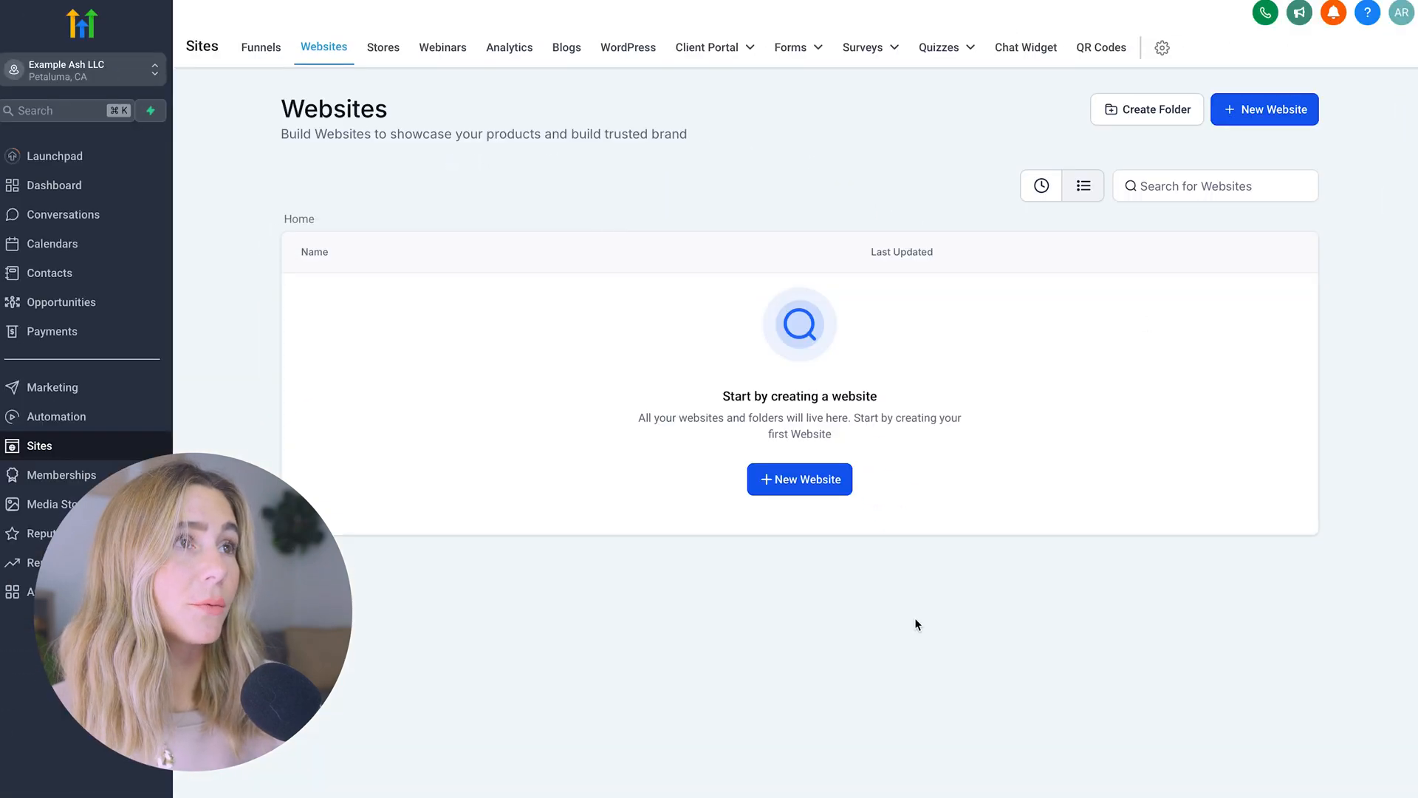
left_click(798, 481)
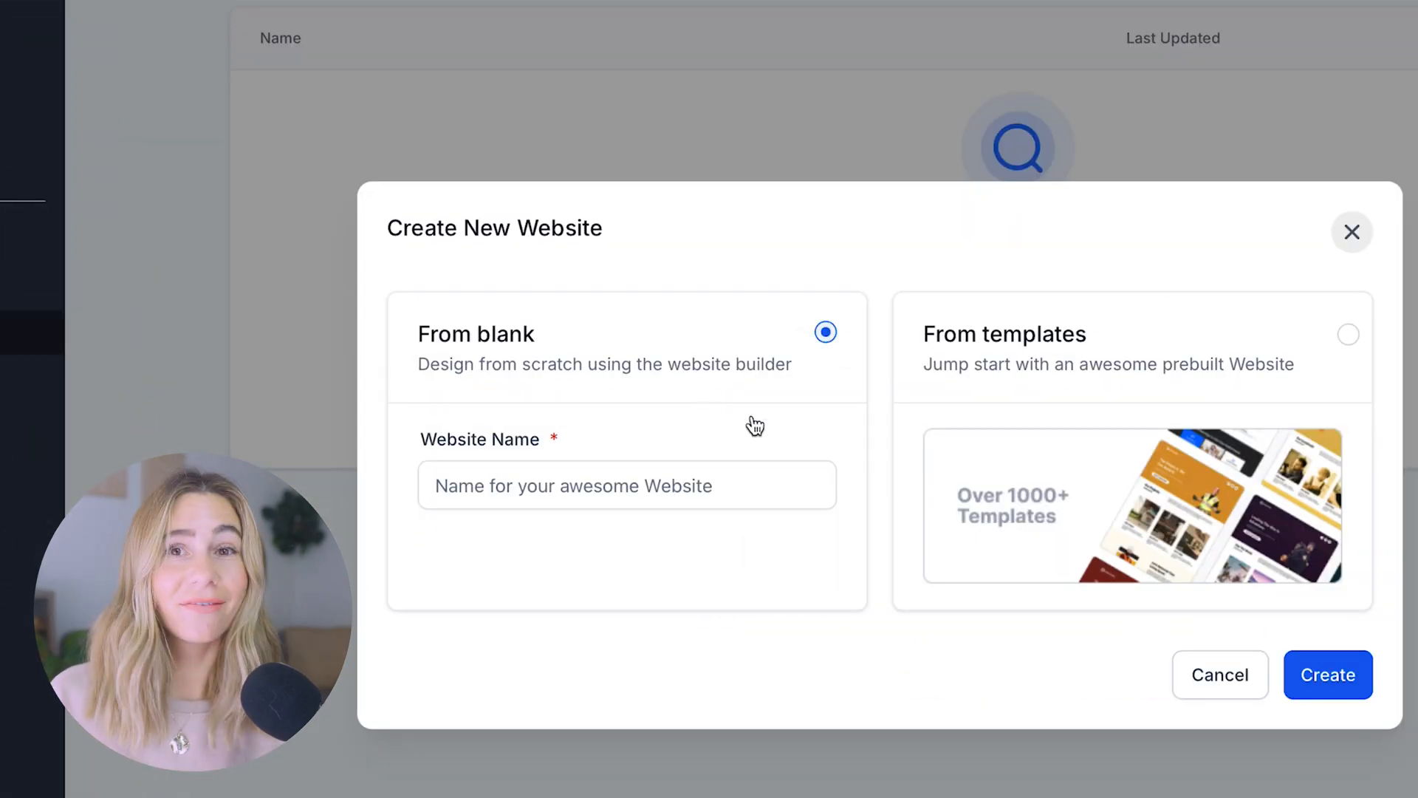
left_click(1243, 359)
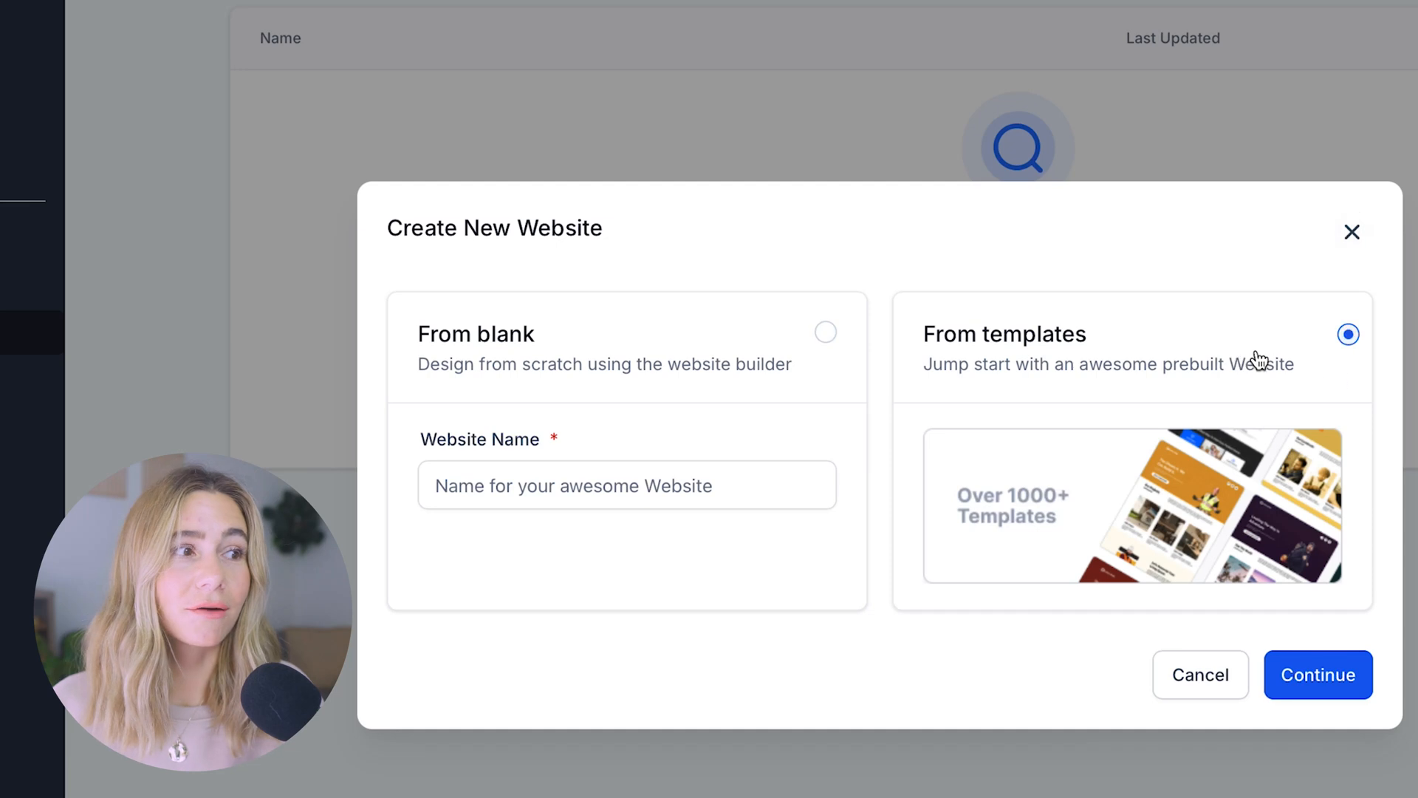
left_click(1351, 691)
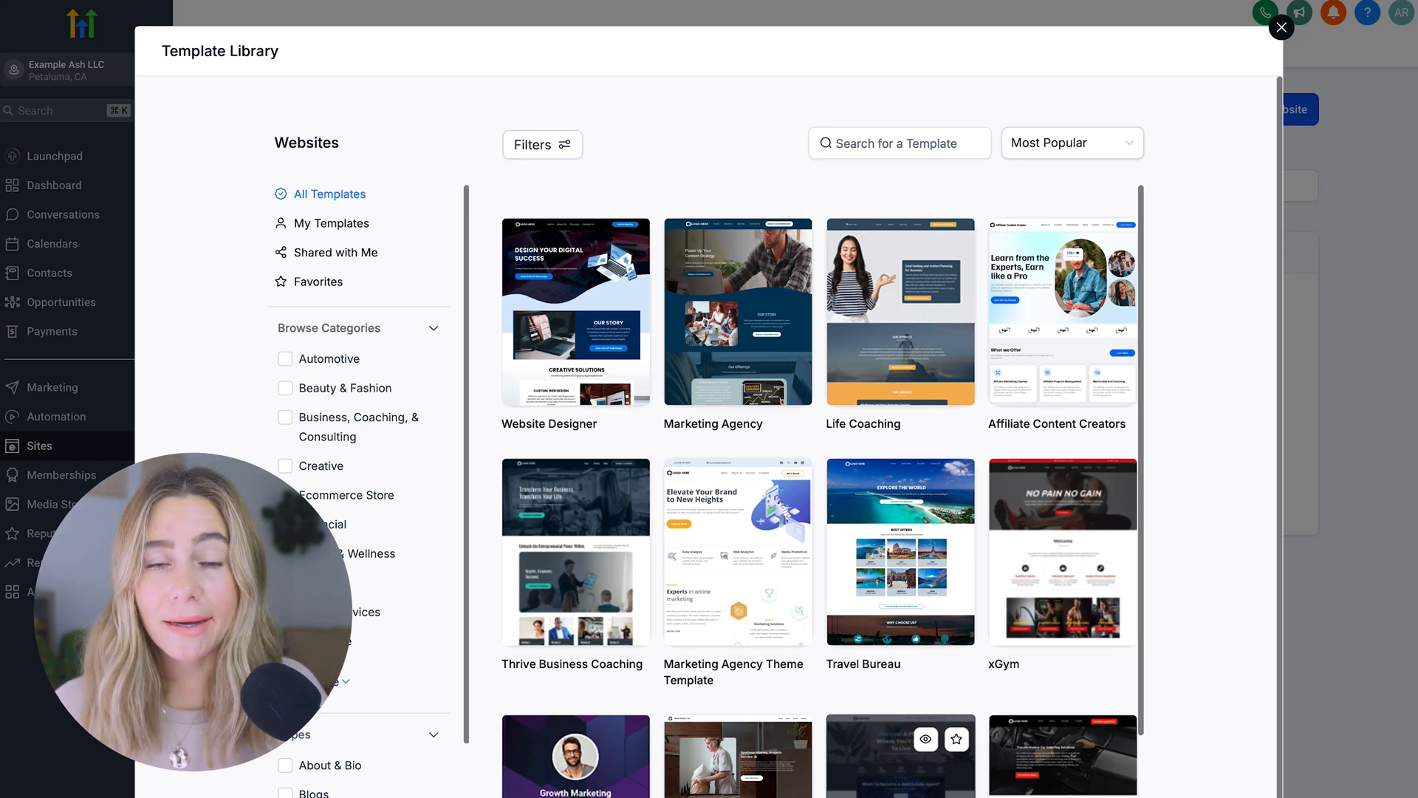
Filter templates to Health & Wellness and build the site from the Yoga Meta template
scroll(820, 488, "down", 5)
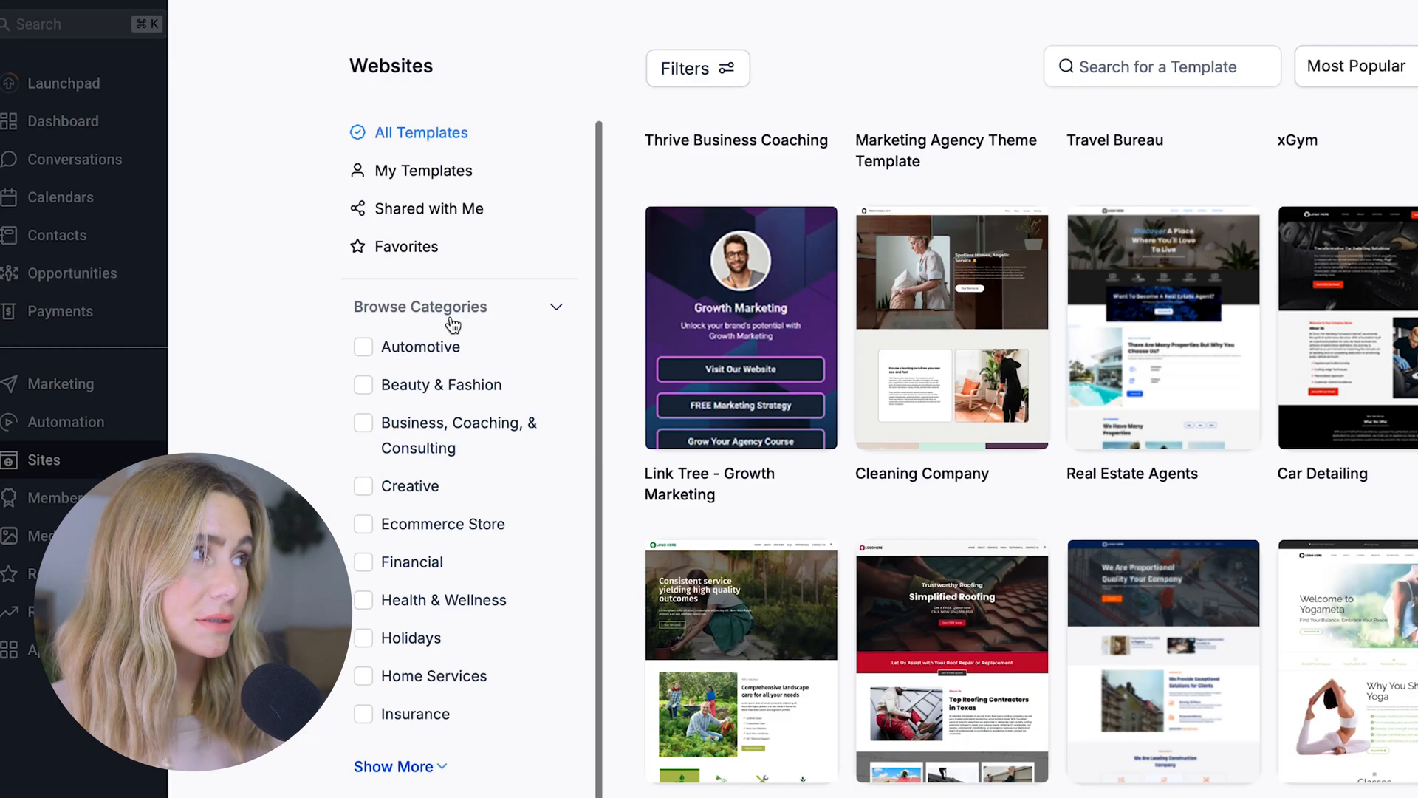
scroll(472, 727, "down", 7)
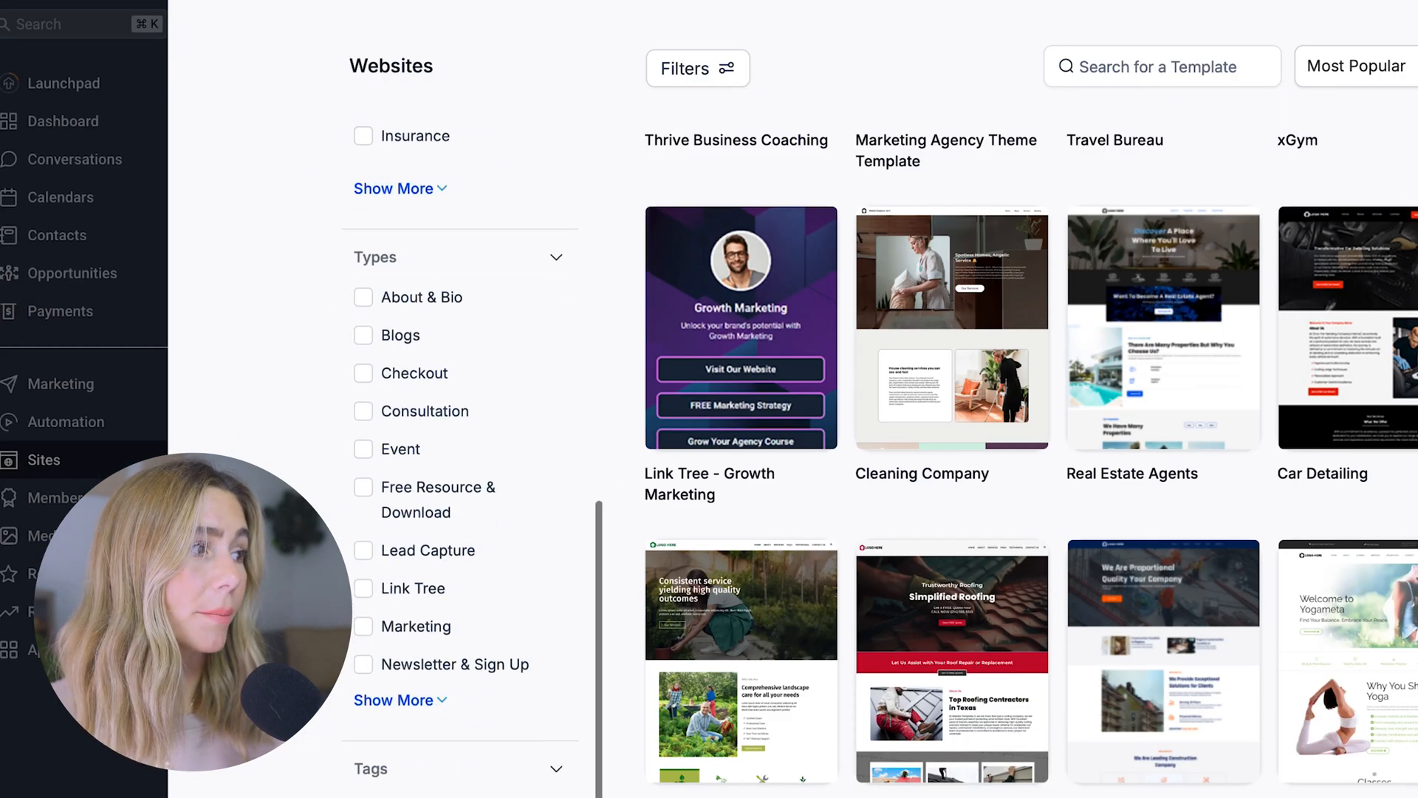
scroll(502, 629, "down", 1)
scroll(502, 628, "up", 7)
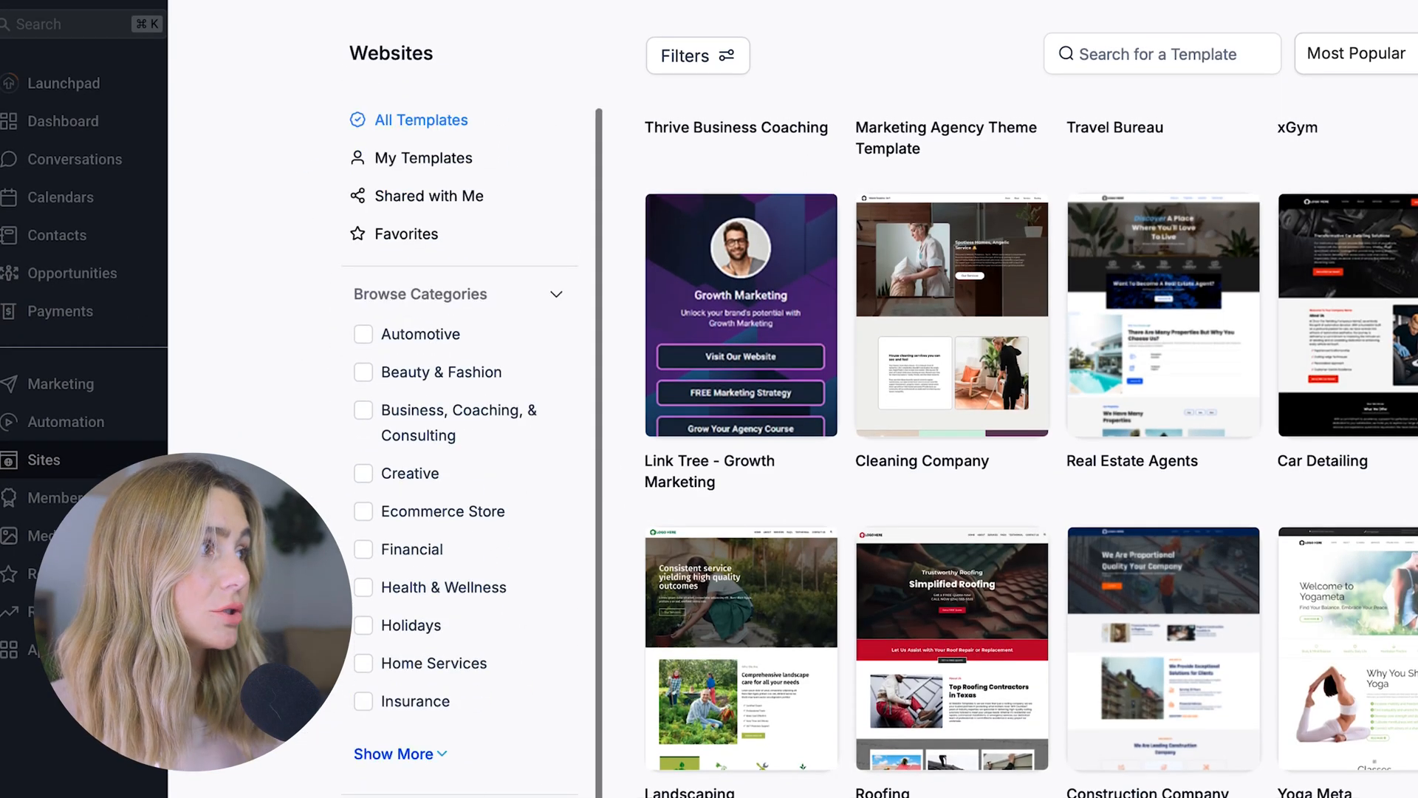
left_click(412, 591)
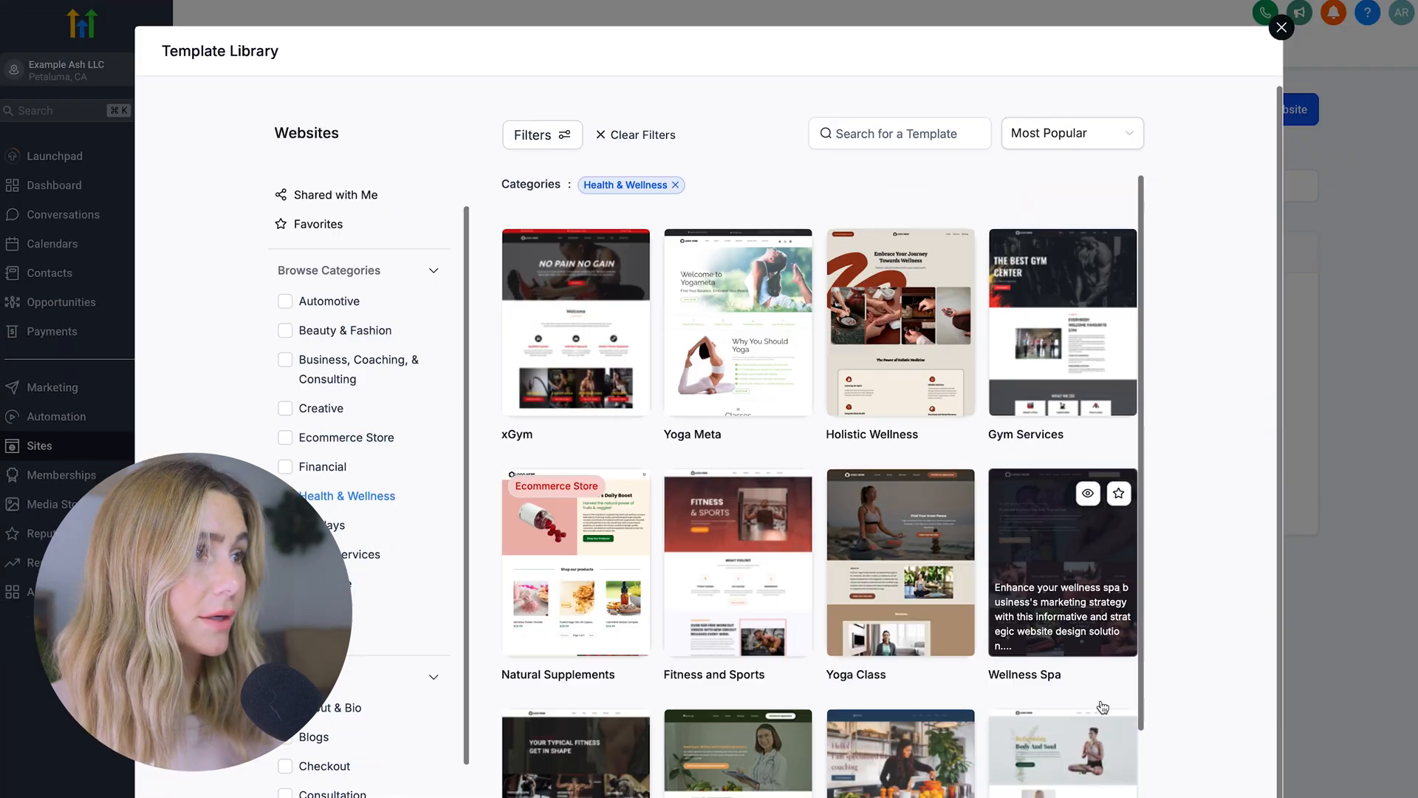
scroll(1058, 514, "down", 5)
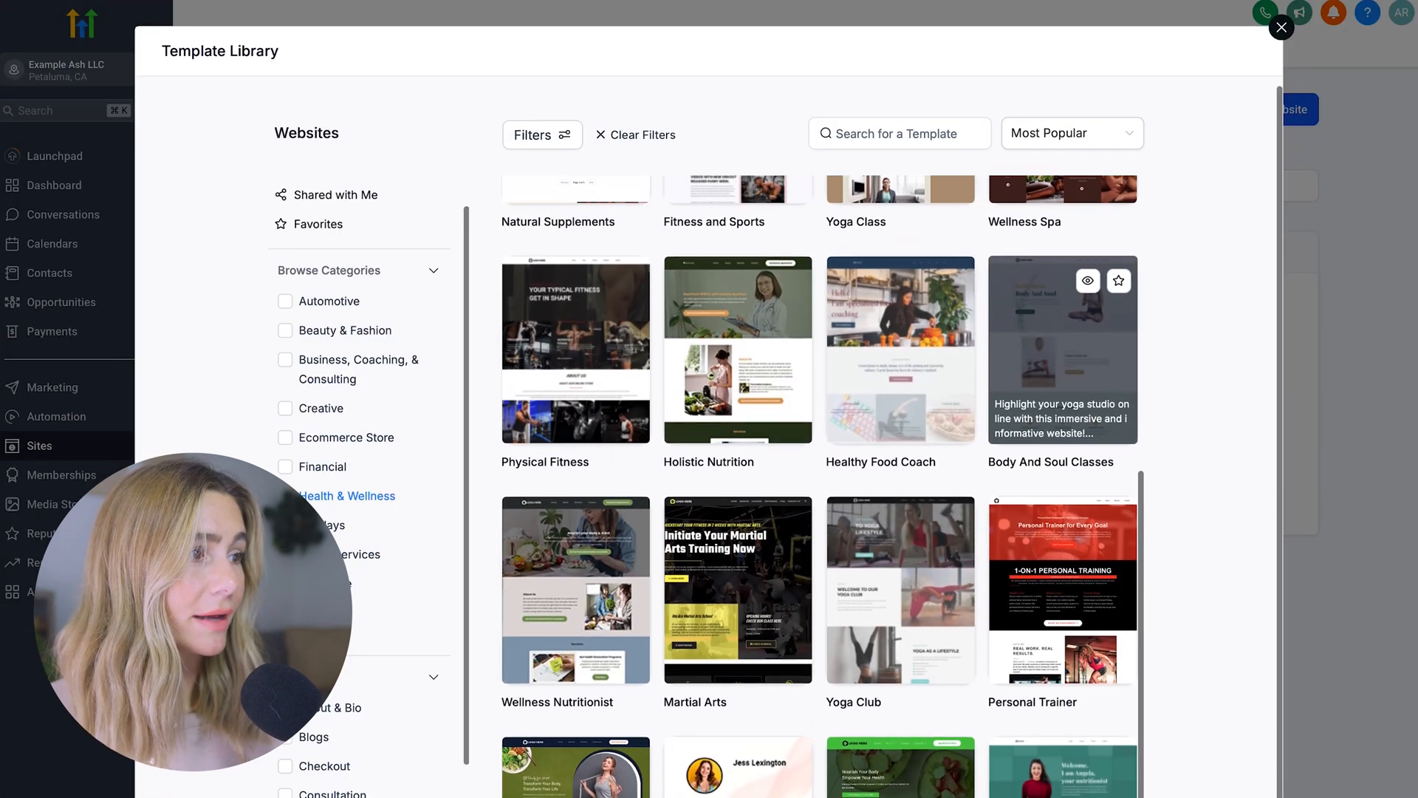
scroll(1064, 354, "up", 6)
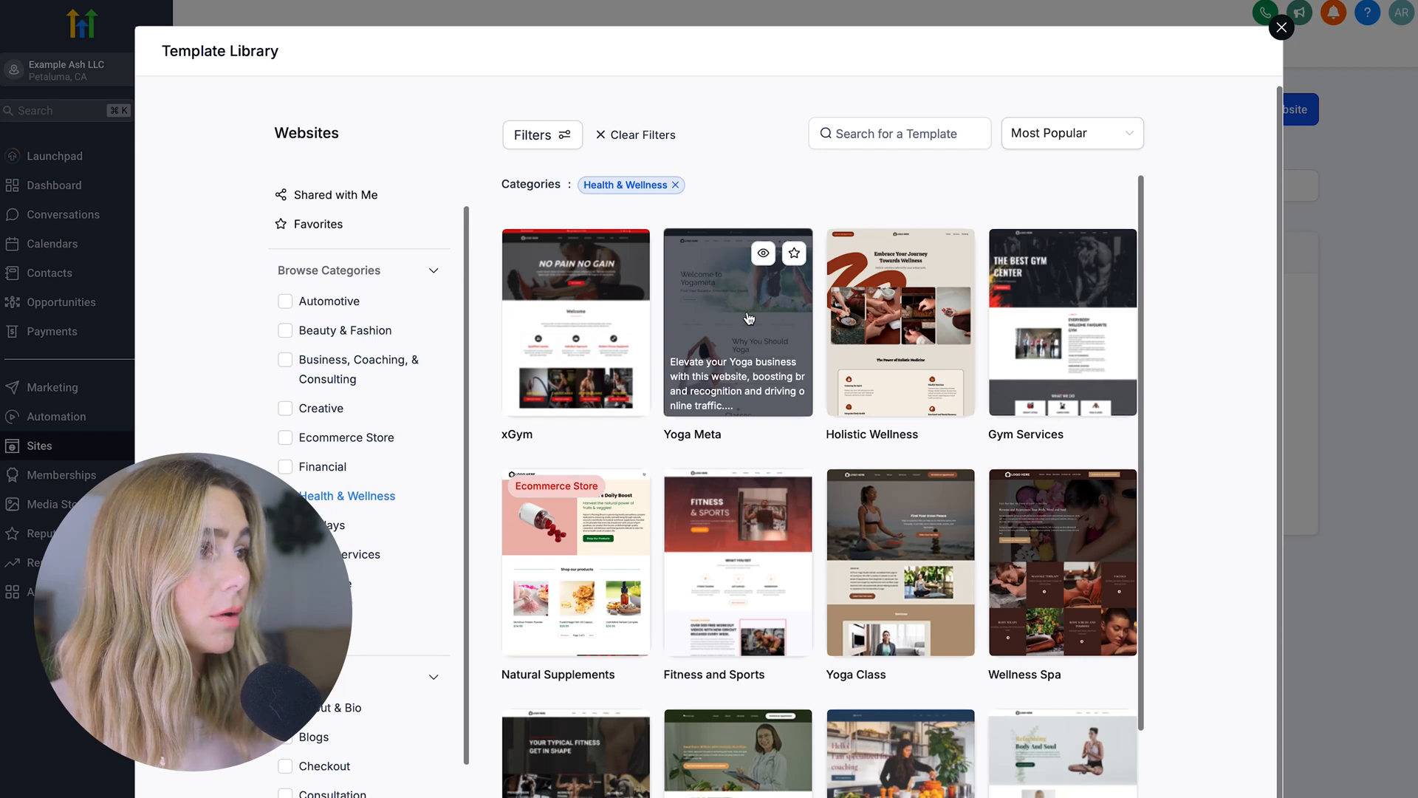
left_click(748, 318)
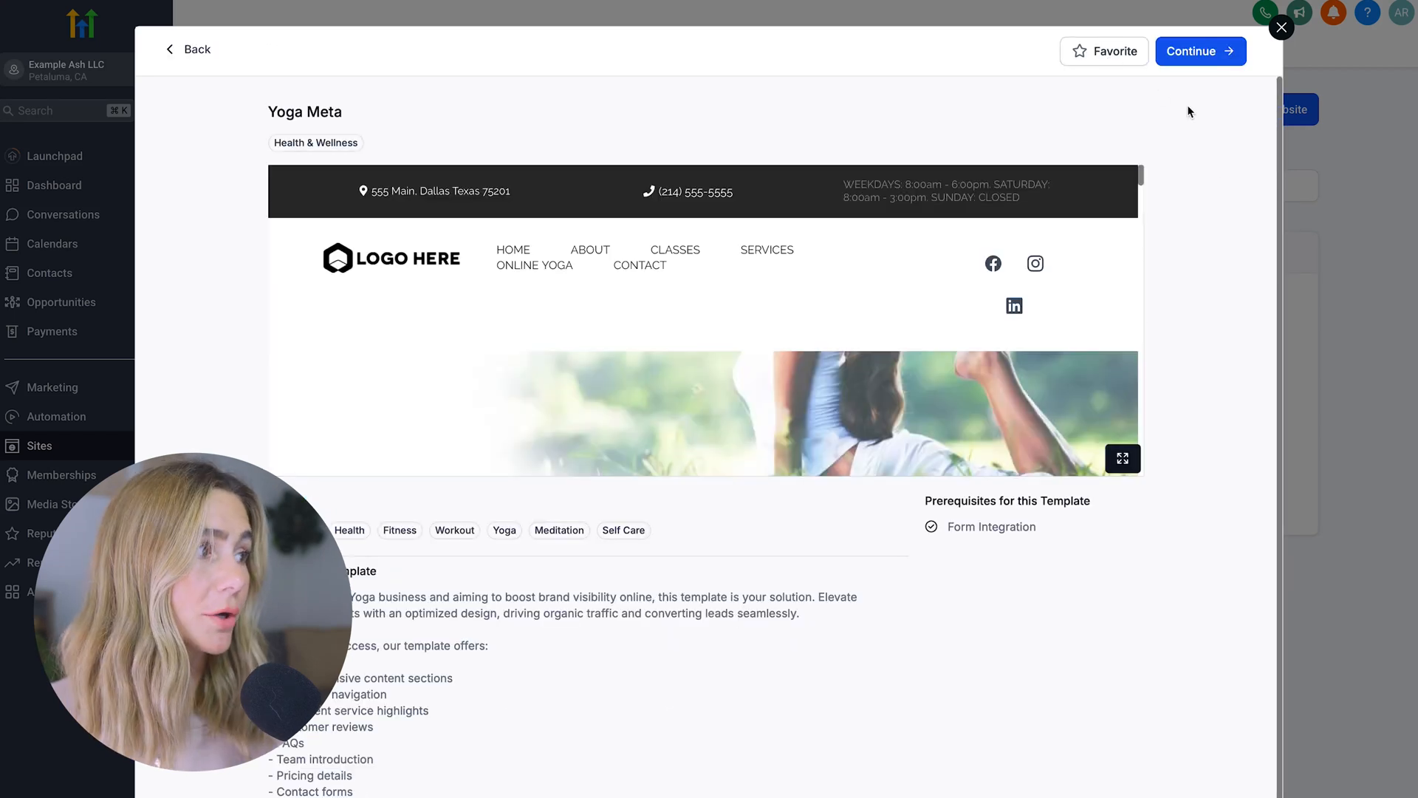
scroll(810, 633, "down", 3)
scroll(810, 633, "up", 3)
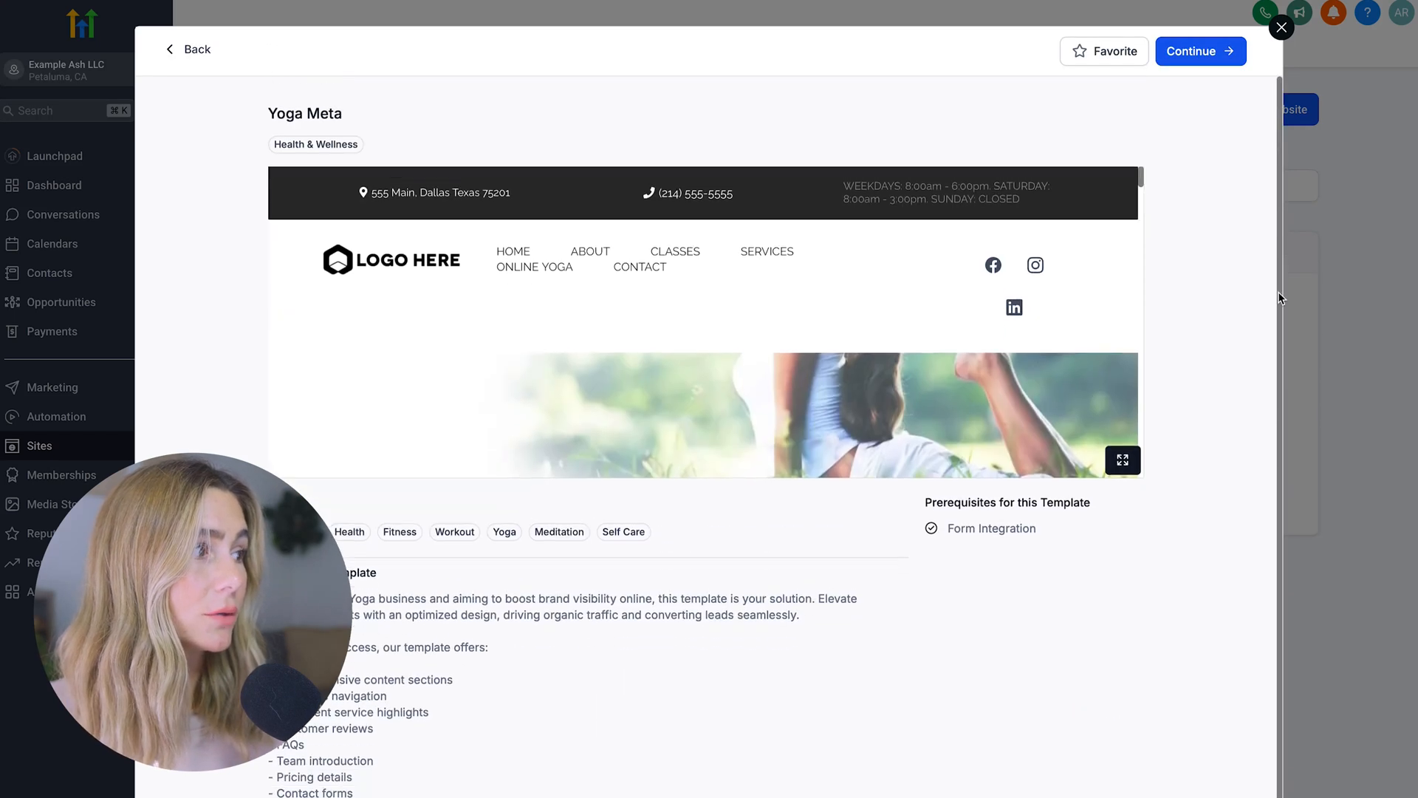
left_click(1227, 59)
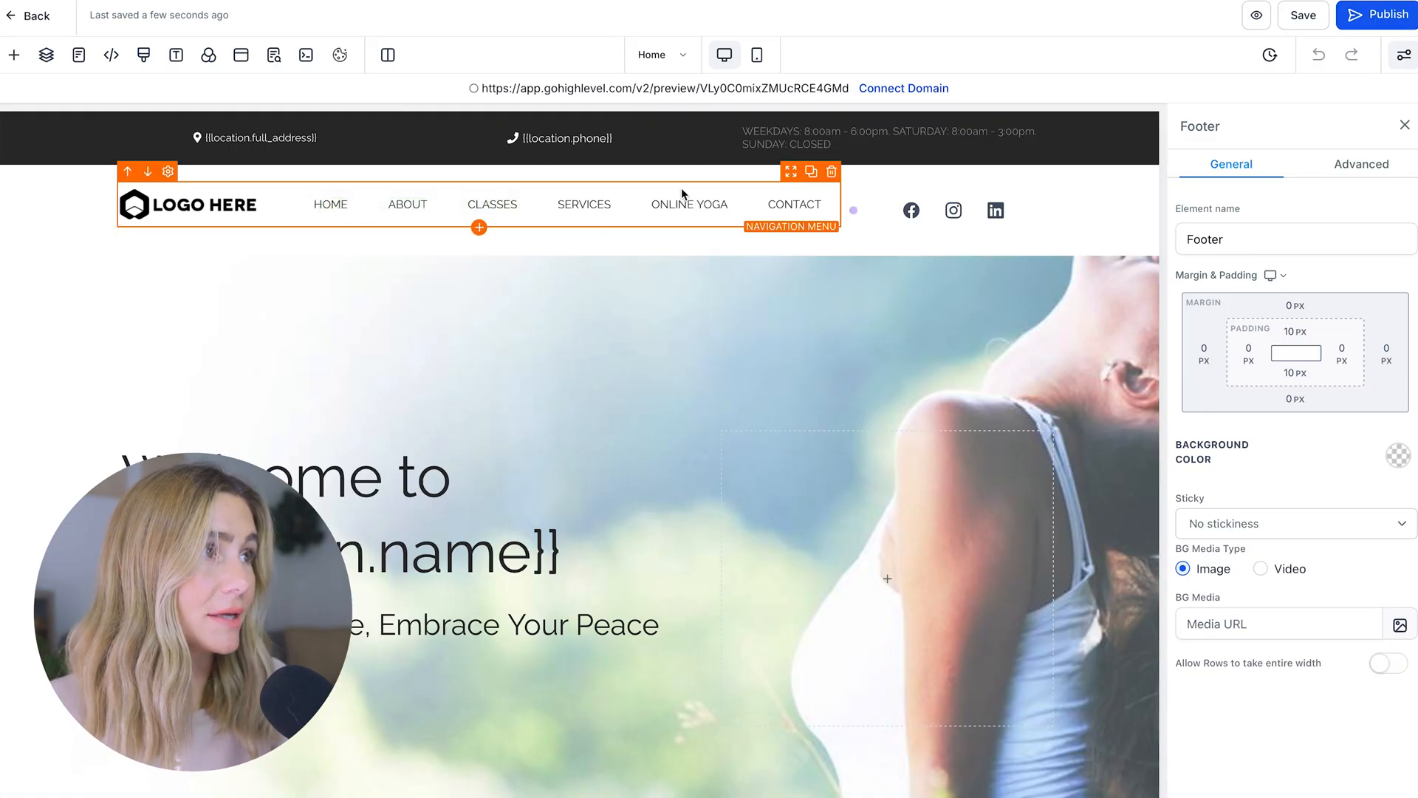
Select the navigation menu and check the Home item's link settings without changing them
left_click(512, 201)
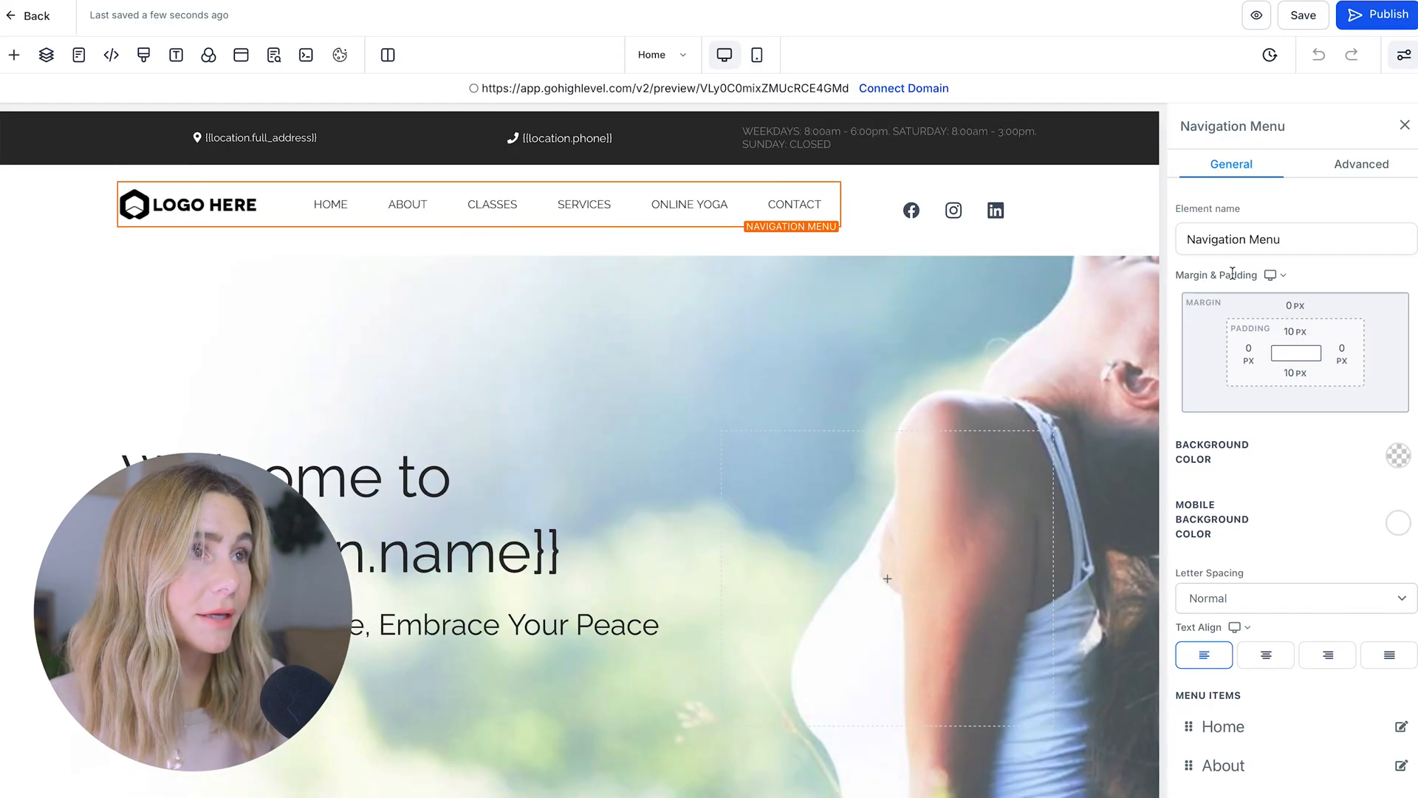
scroll(1284, 730, "down", 1)
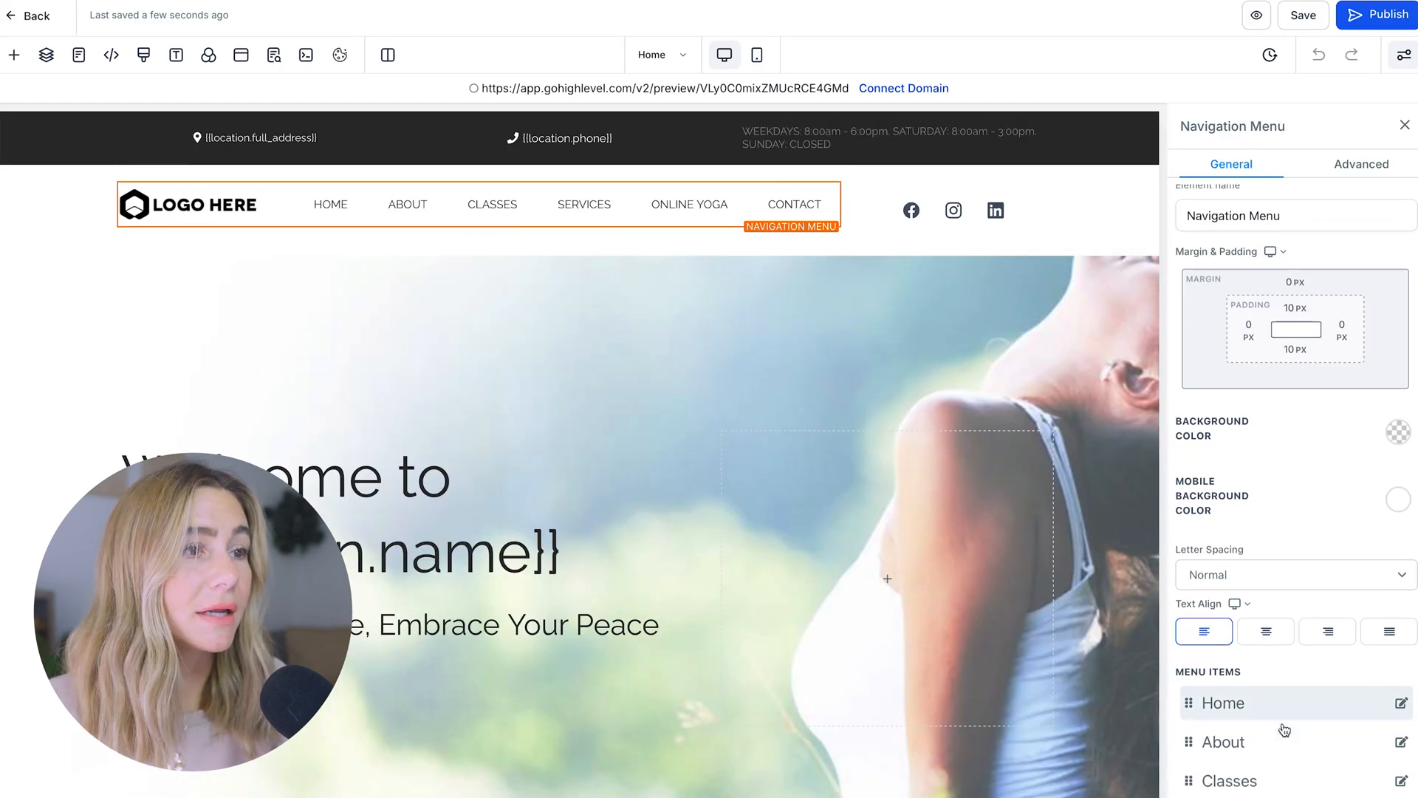
scroll(1285, 730, "down", 3)
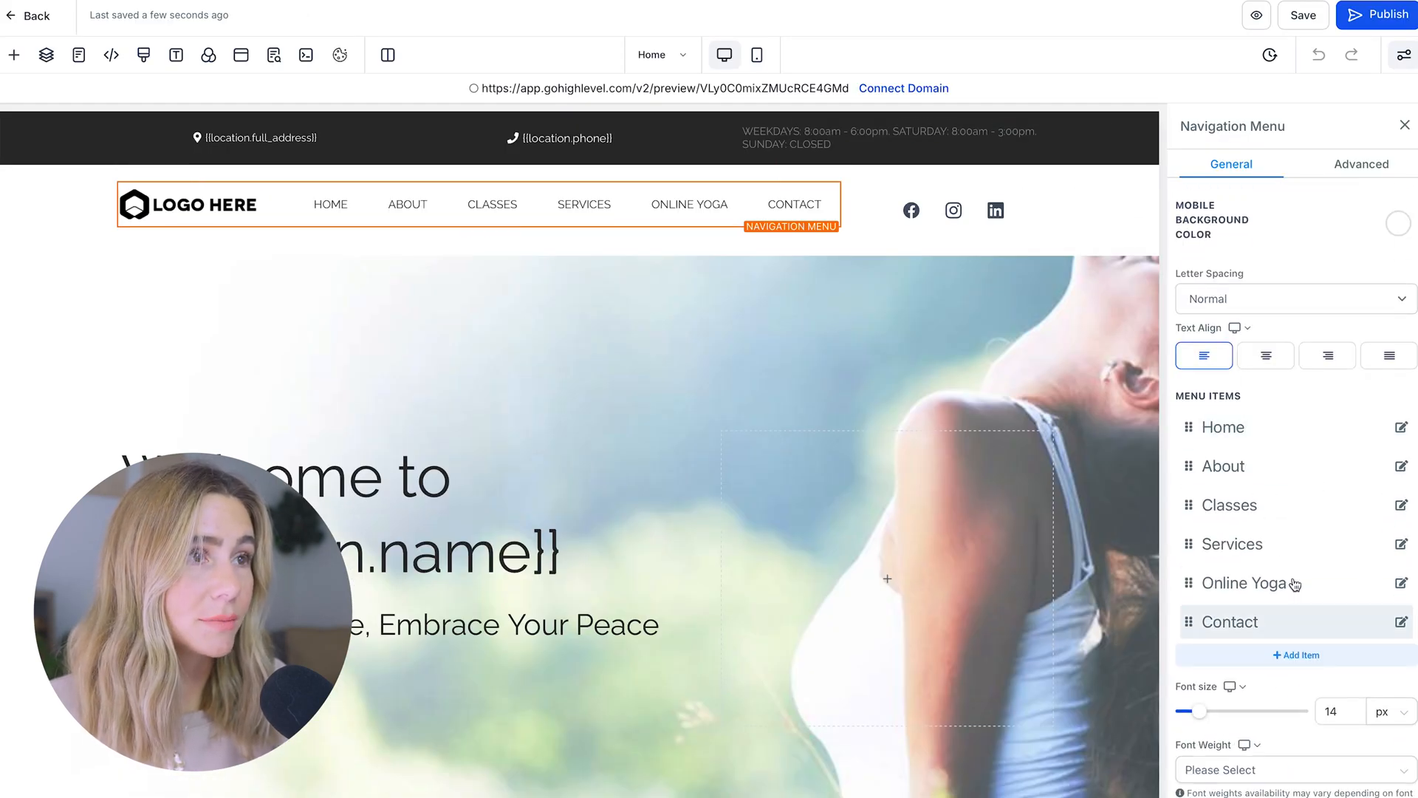
left_click(1400, 429)
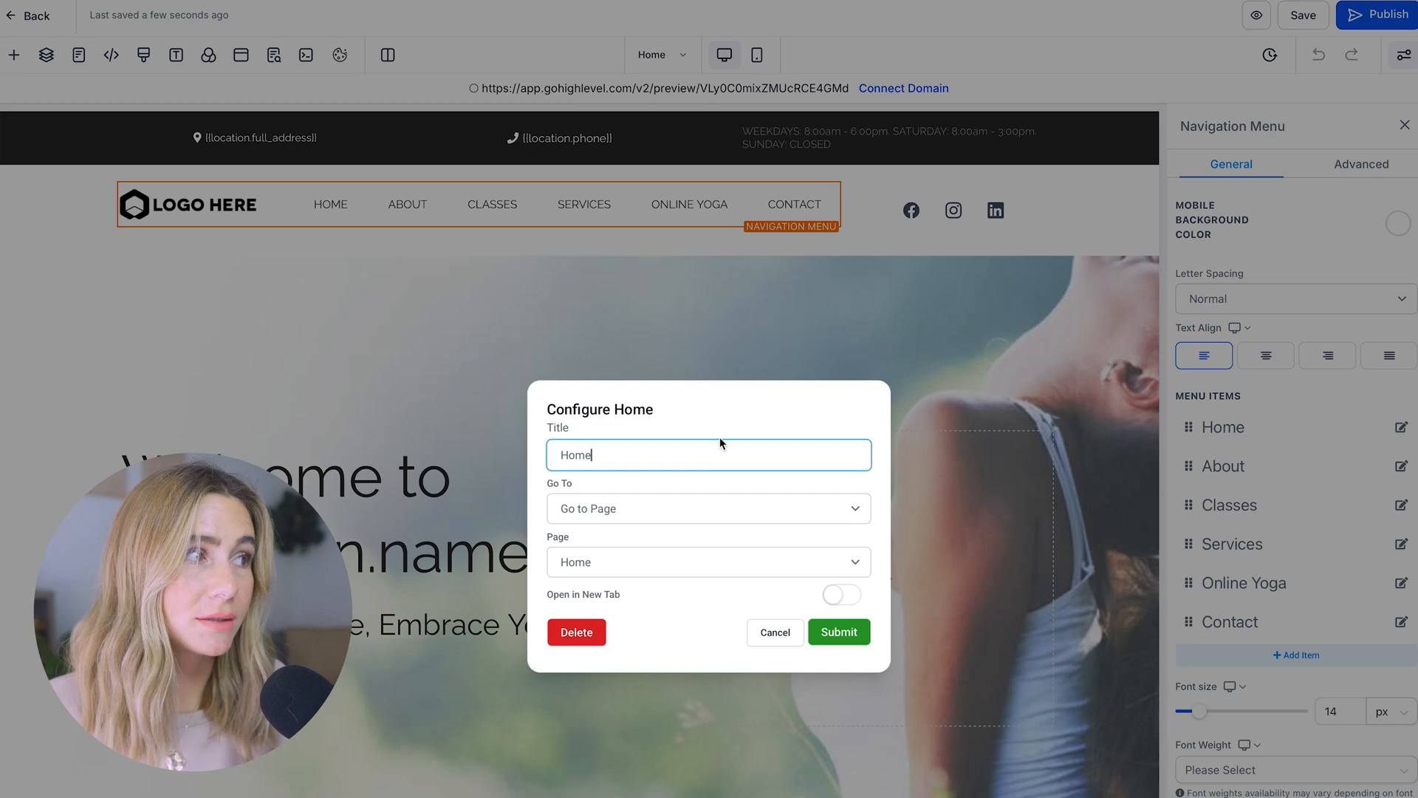
left_click(671, 508)
left_click(671, 504)
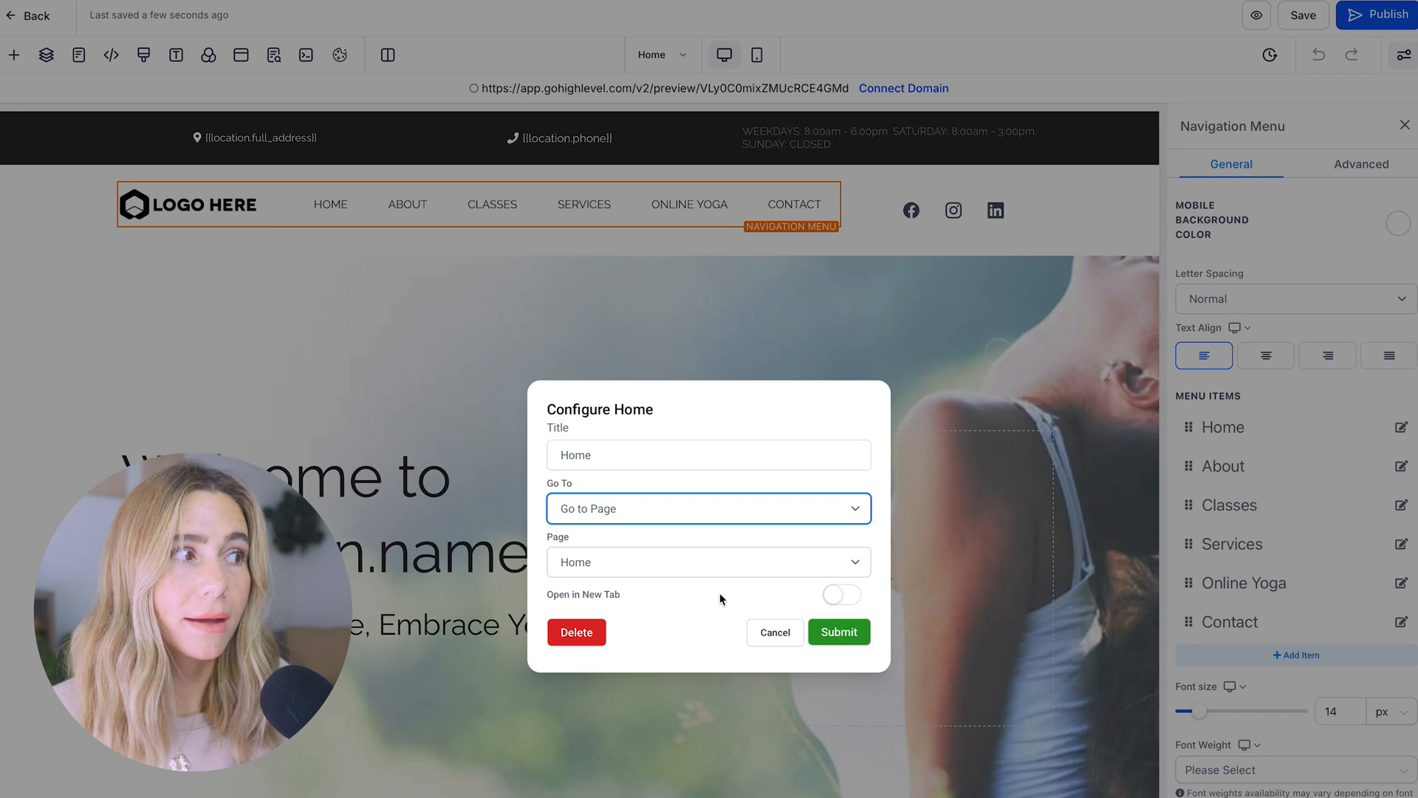
left_click(789, 631)
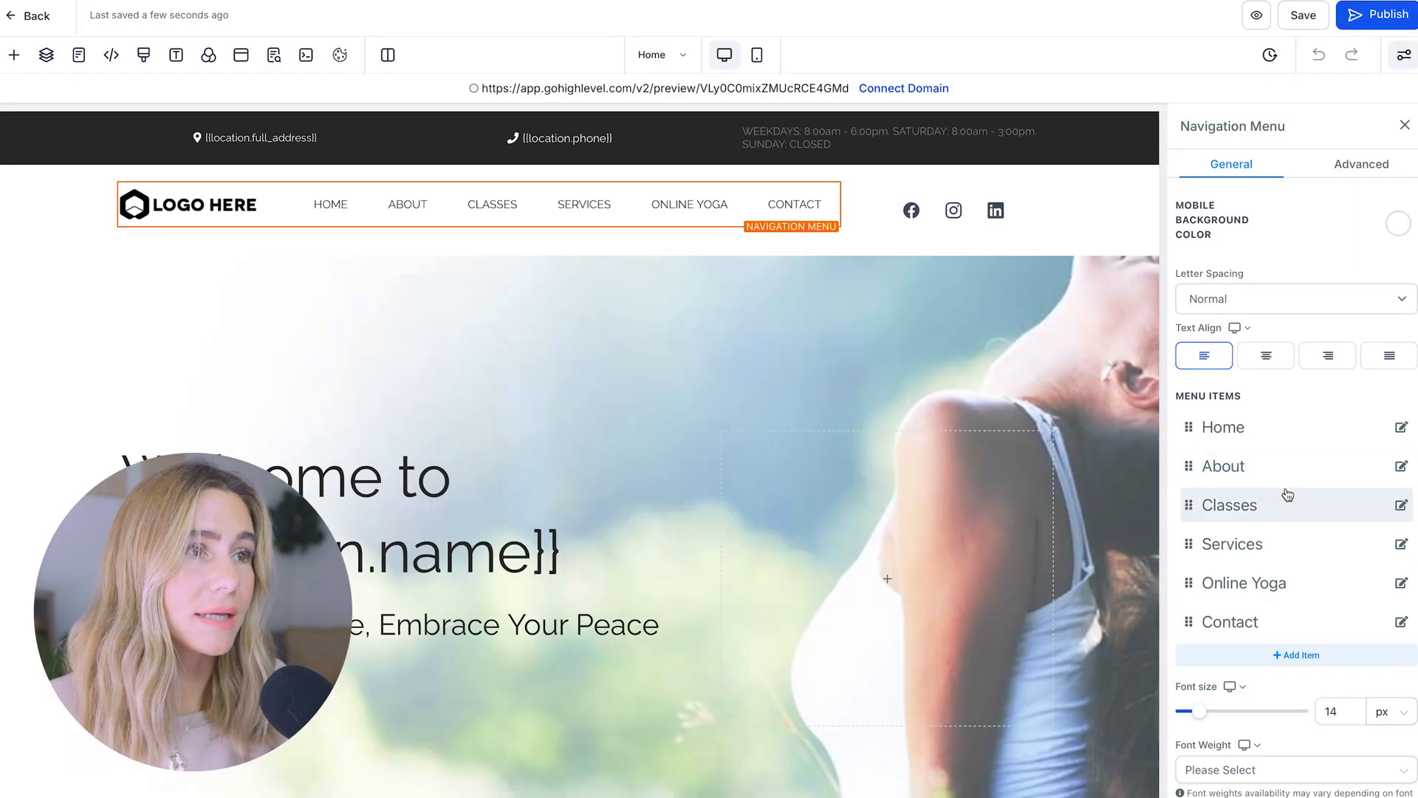
Retitle the About menu item 'Get to know me', keeping its link to the About page
left_click(1401, 466)
double_click(740, 460)
type("About")
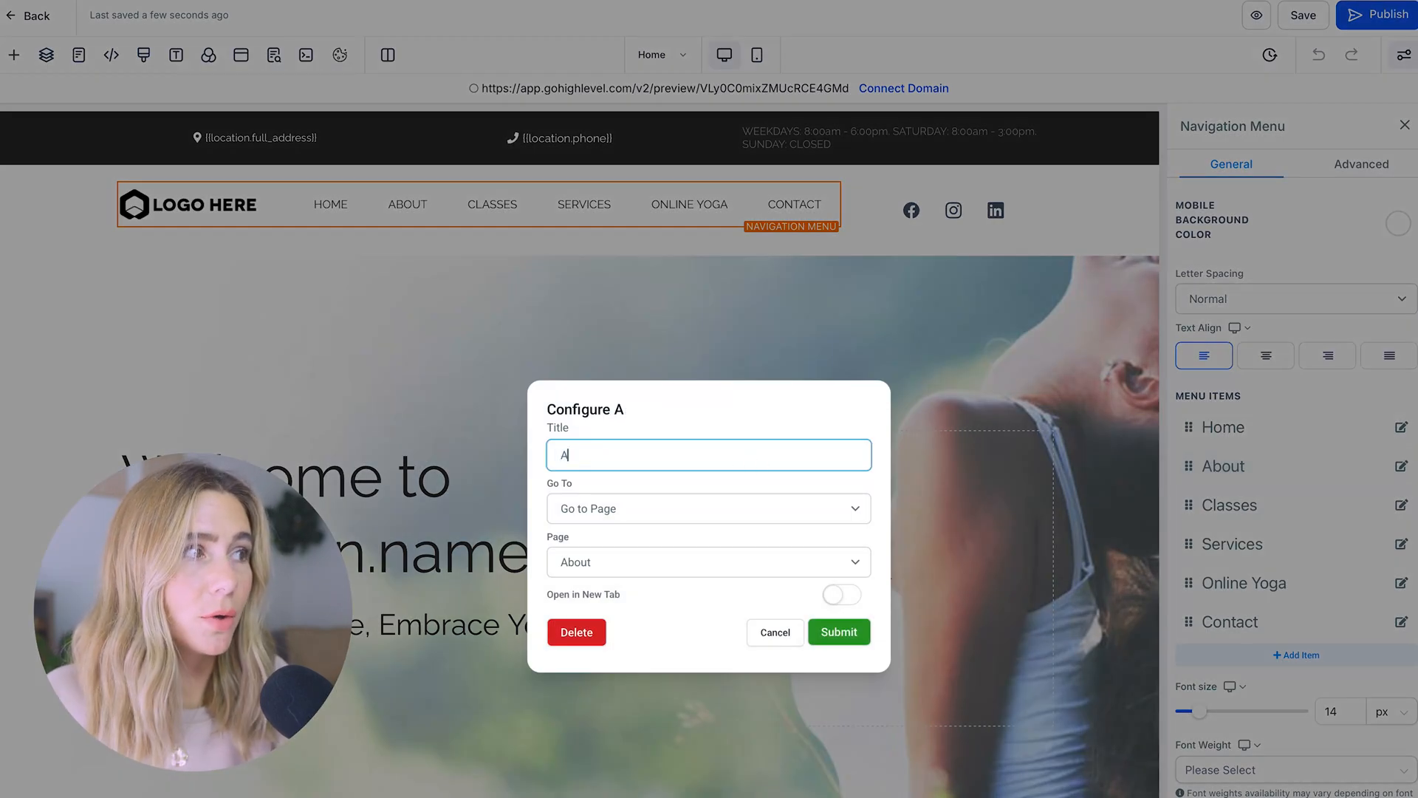
key("BackSpace")
key("BackSpace")
key("BackSpace")
key("BackSpace")
key("BackSpace")
type("Get to ")
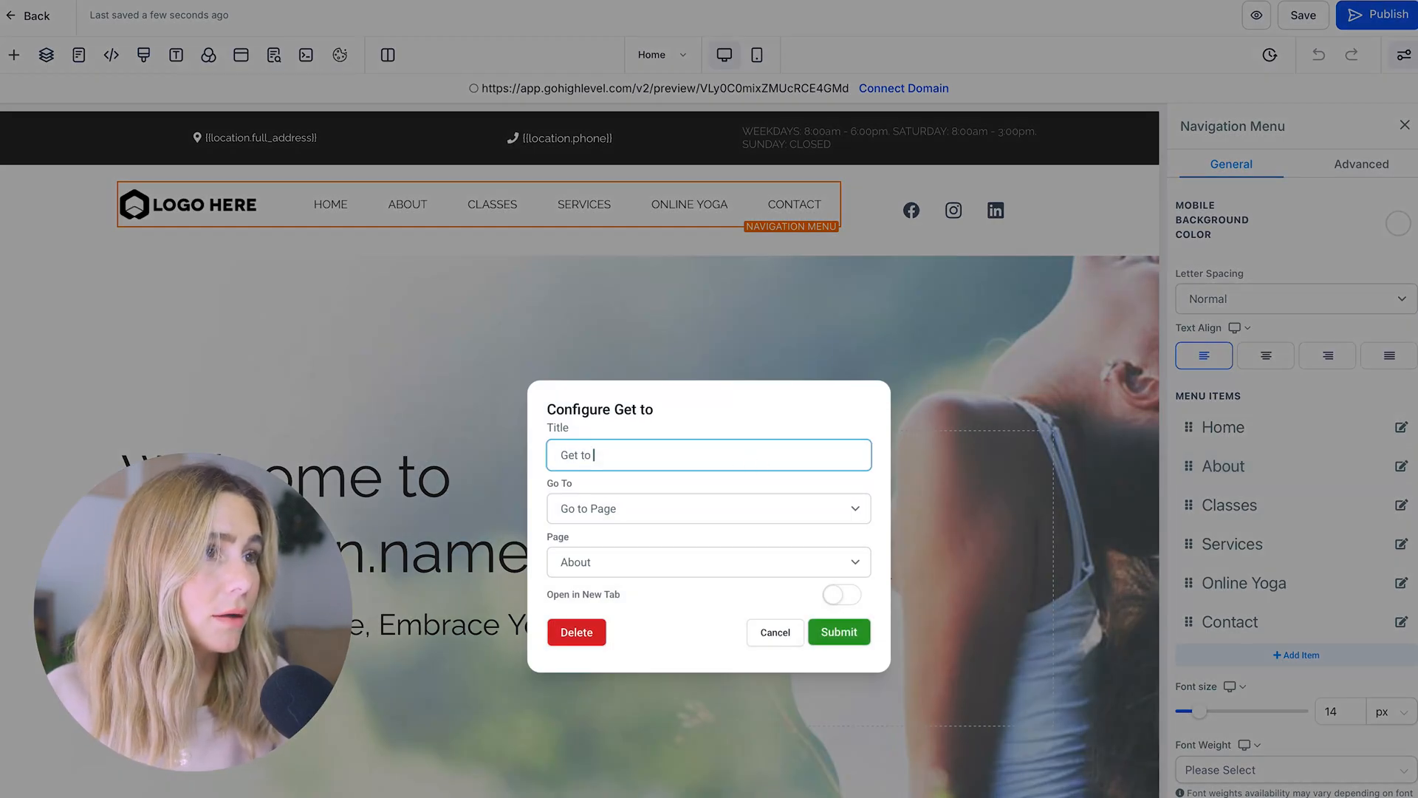
type("know me")
left_click(759, 508)
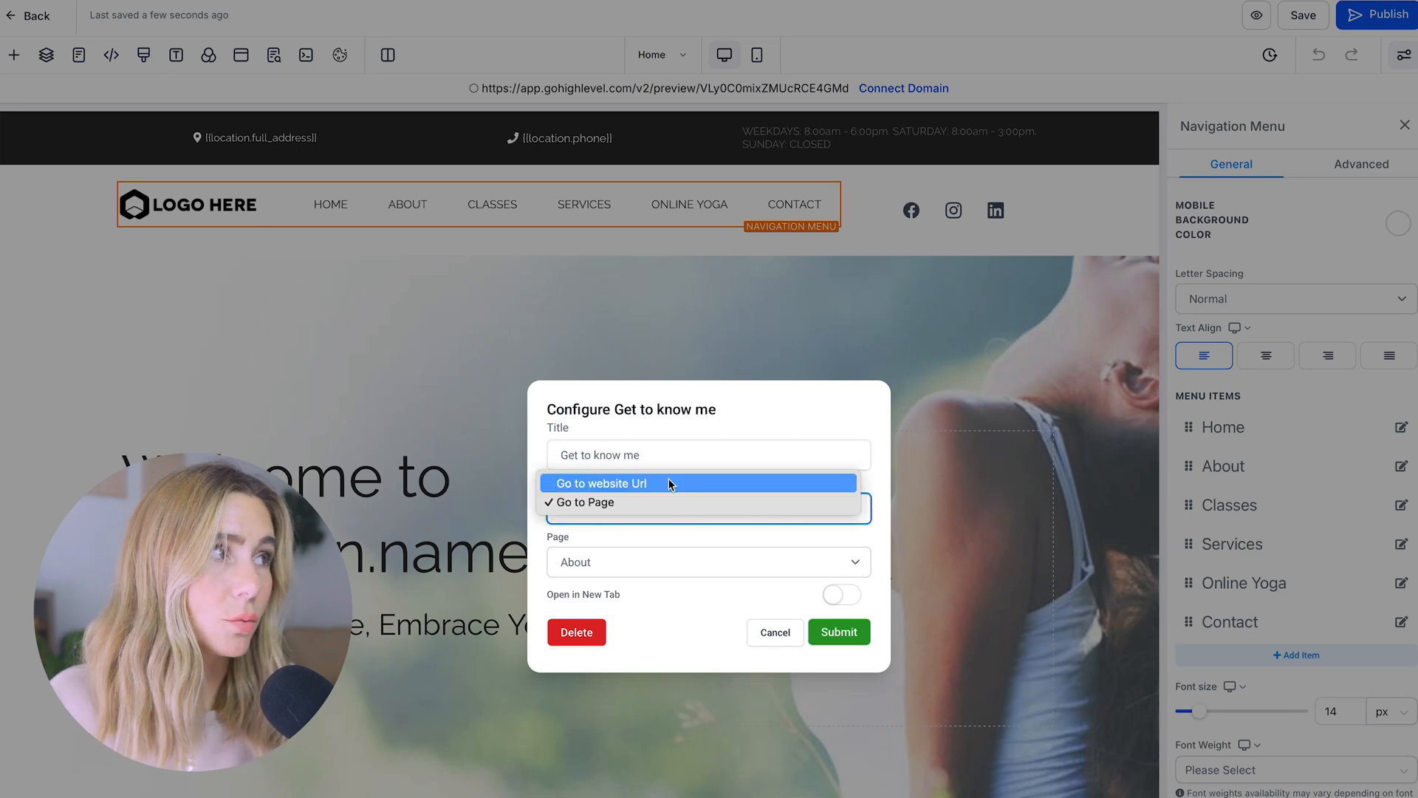
left_click(694, 565)
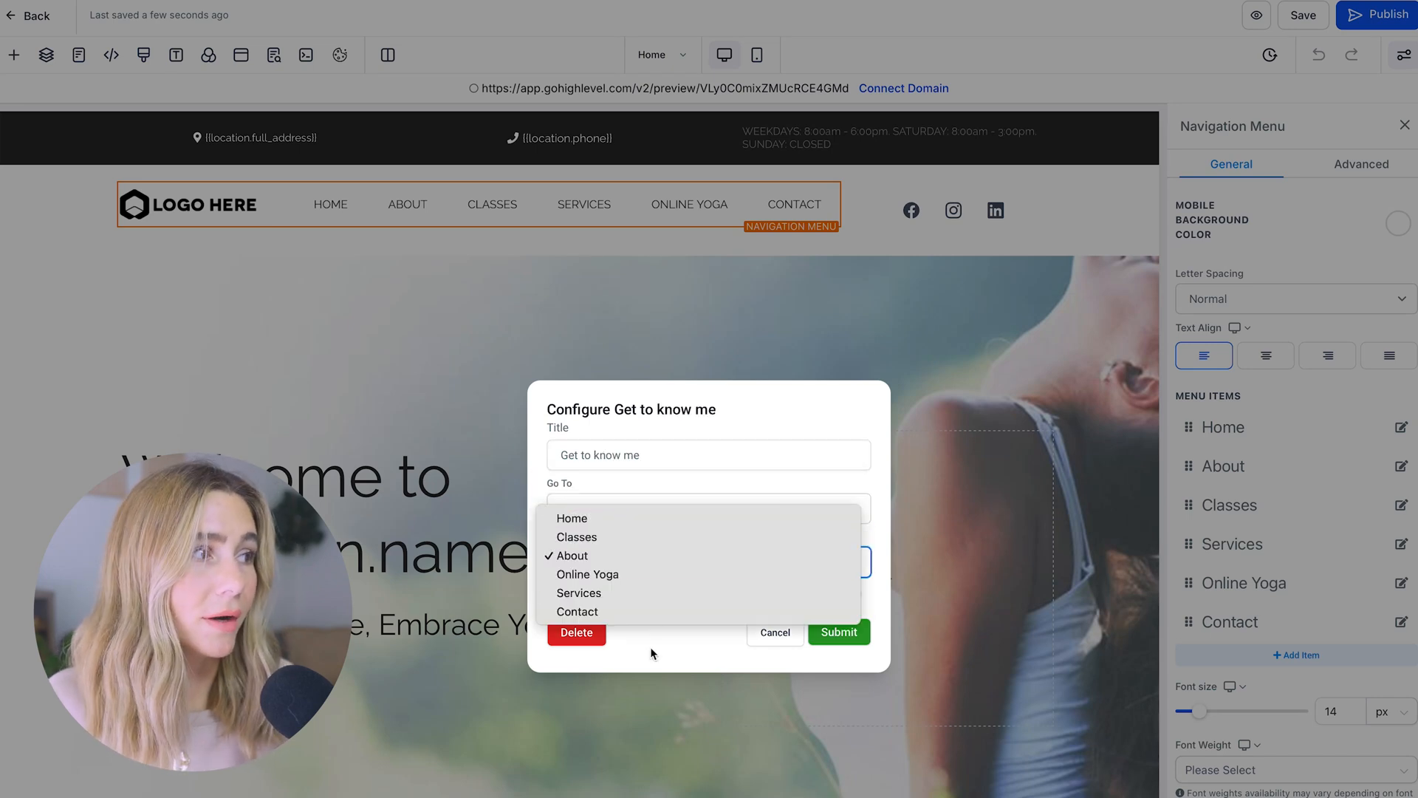
left_click(839, 631)
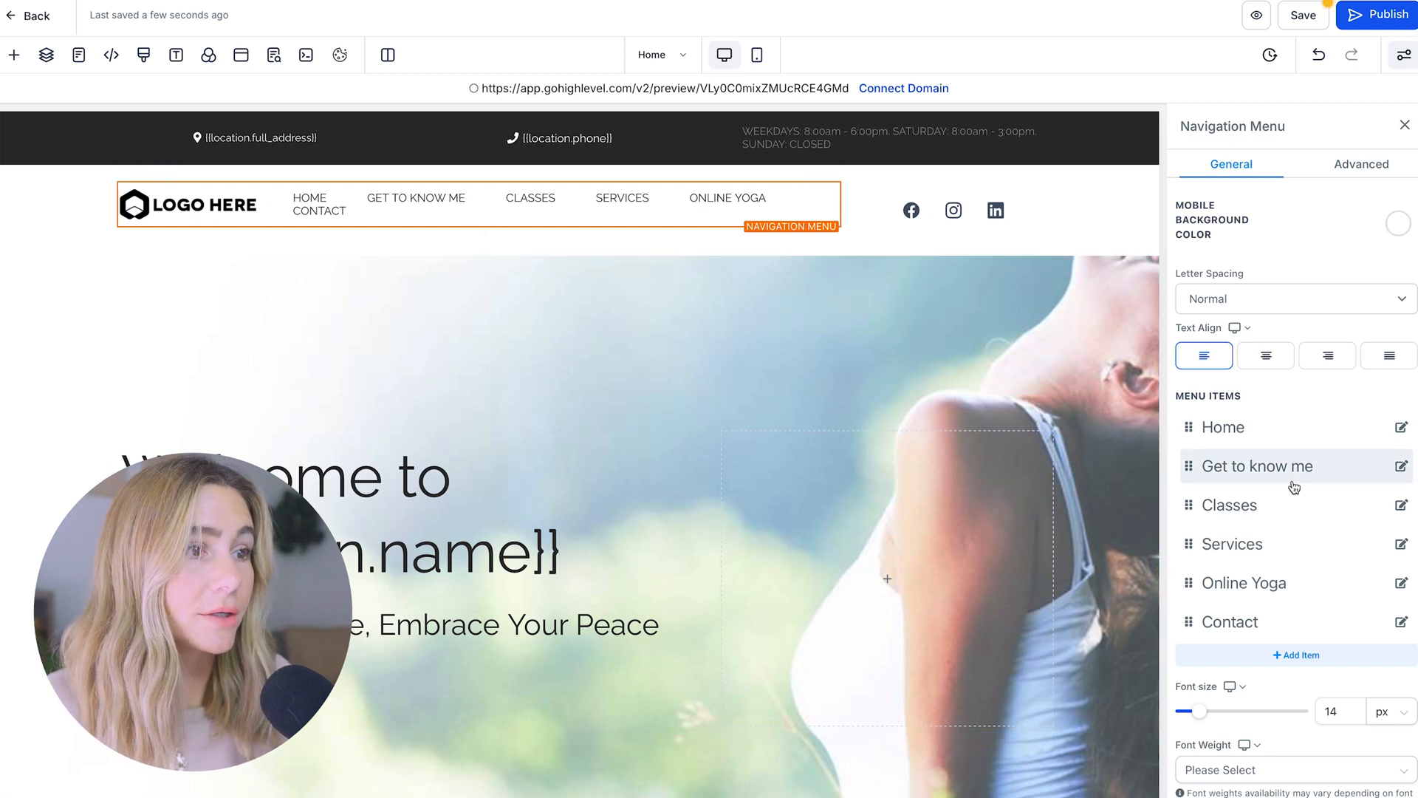
scroll(1291, 487, "up", 4)
Enable Logo In Menu and upload a new logo image from Media Storage as the brand logo
scroll(1403, 517, "down", 1)
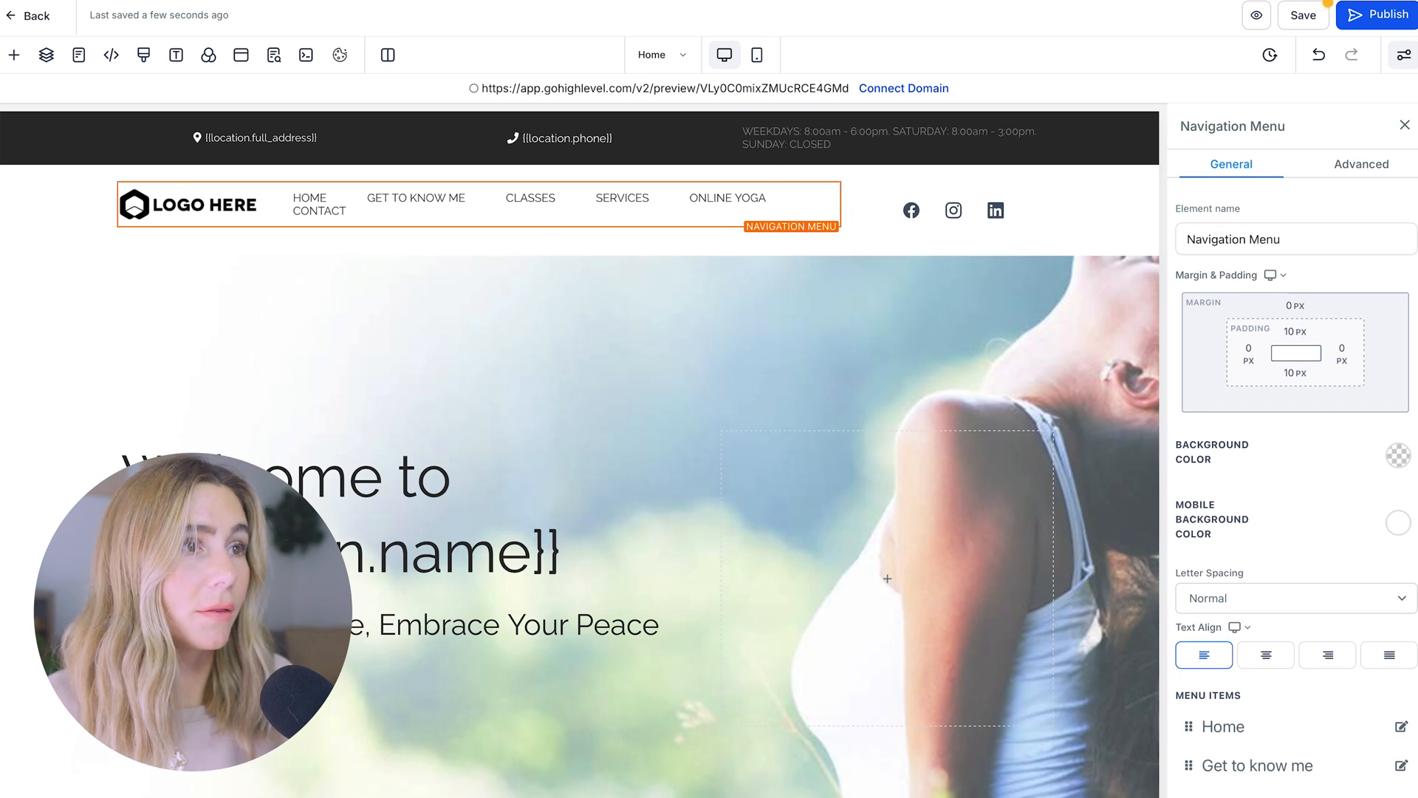
scroll(1329, 549, "down", 10)
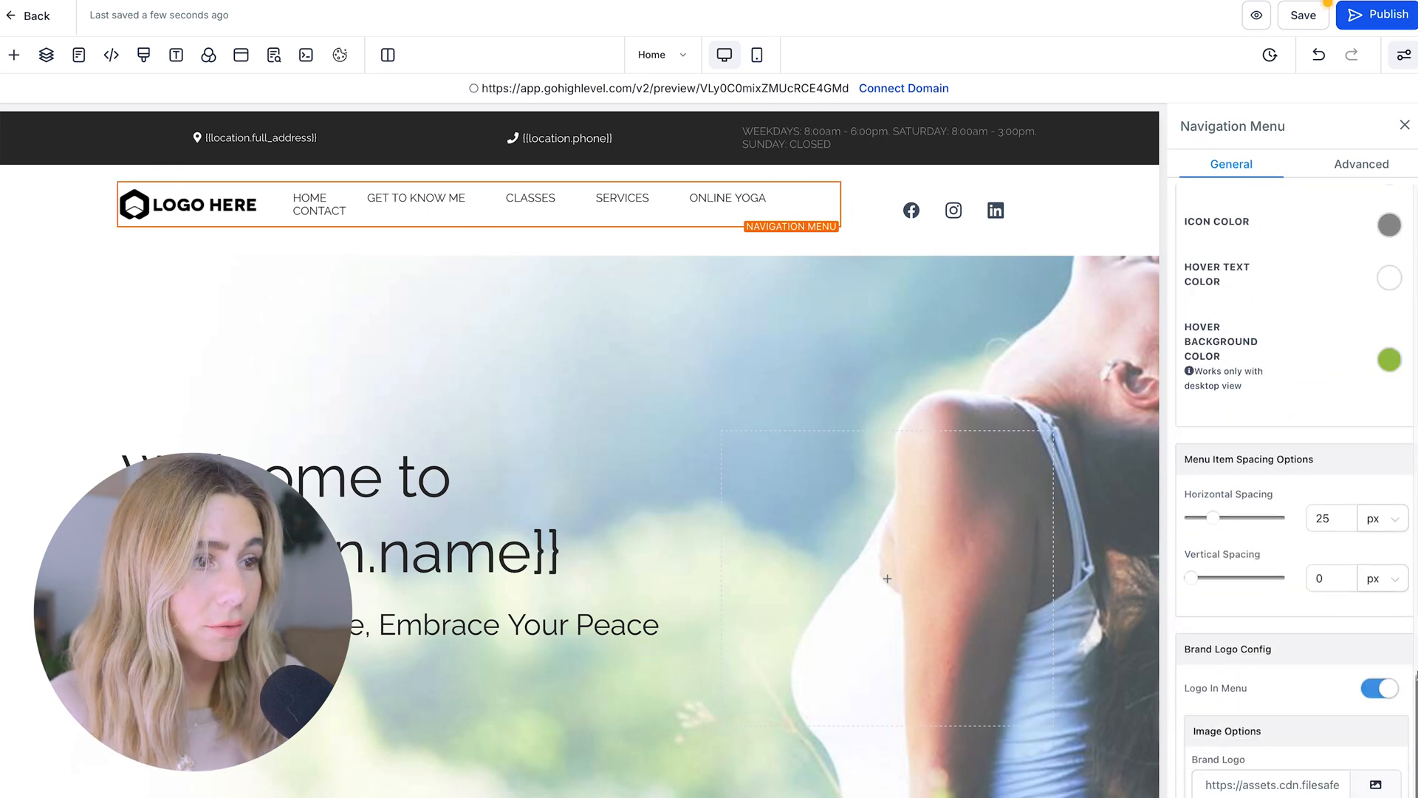
left_click(1381, 527)
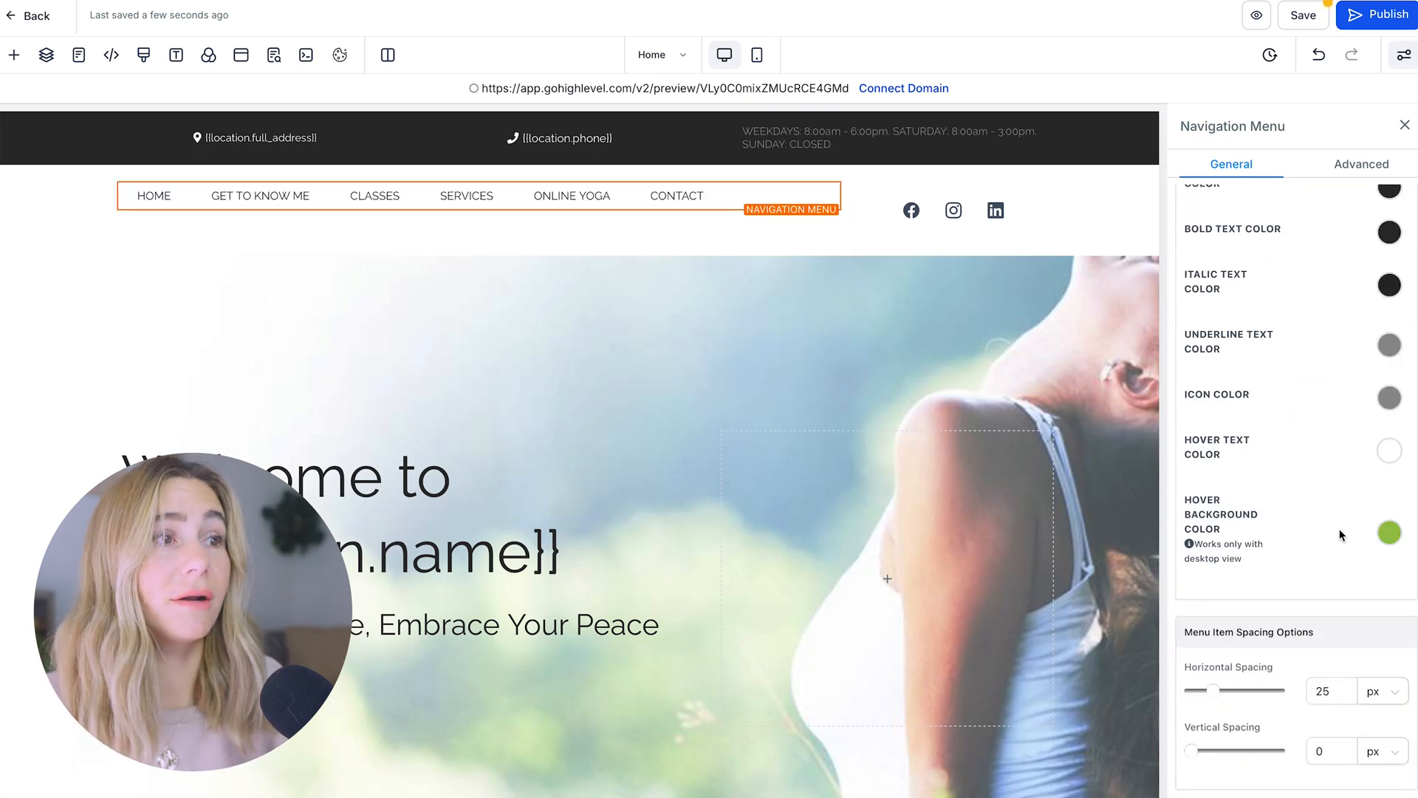
left_click(1380, 797)
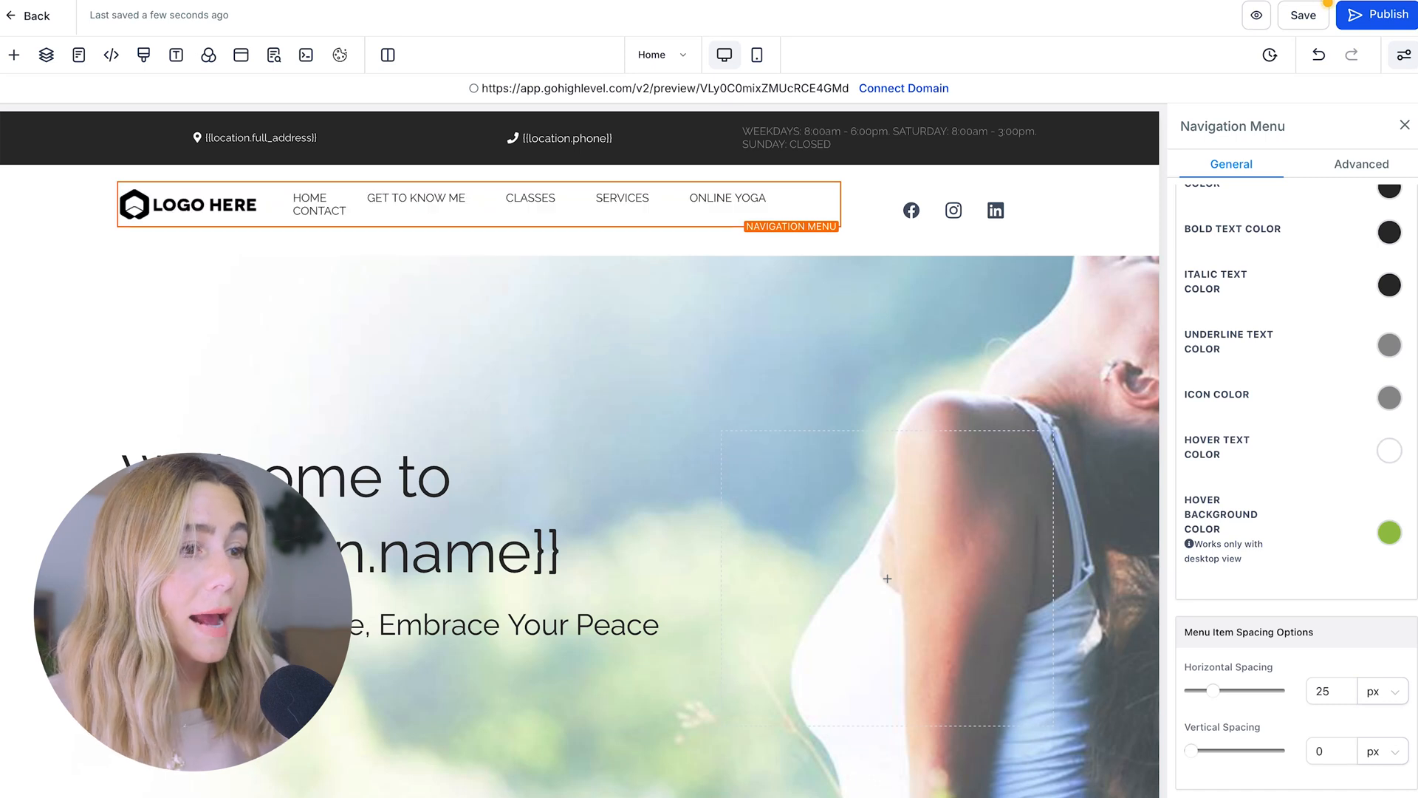
scroll(1297, 491, "down", 2)
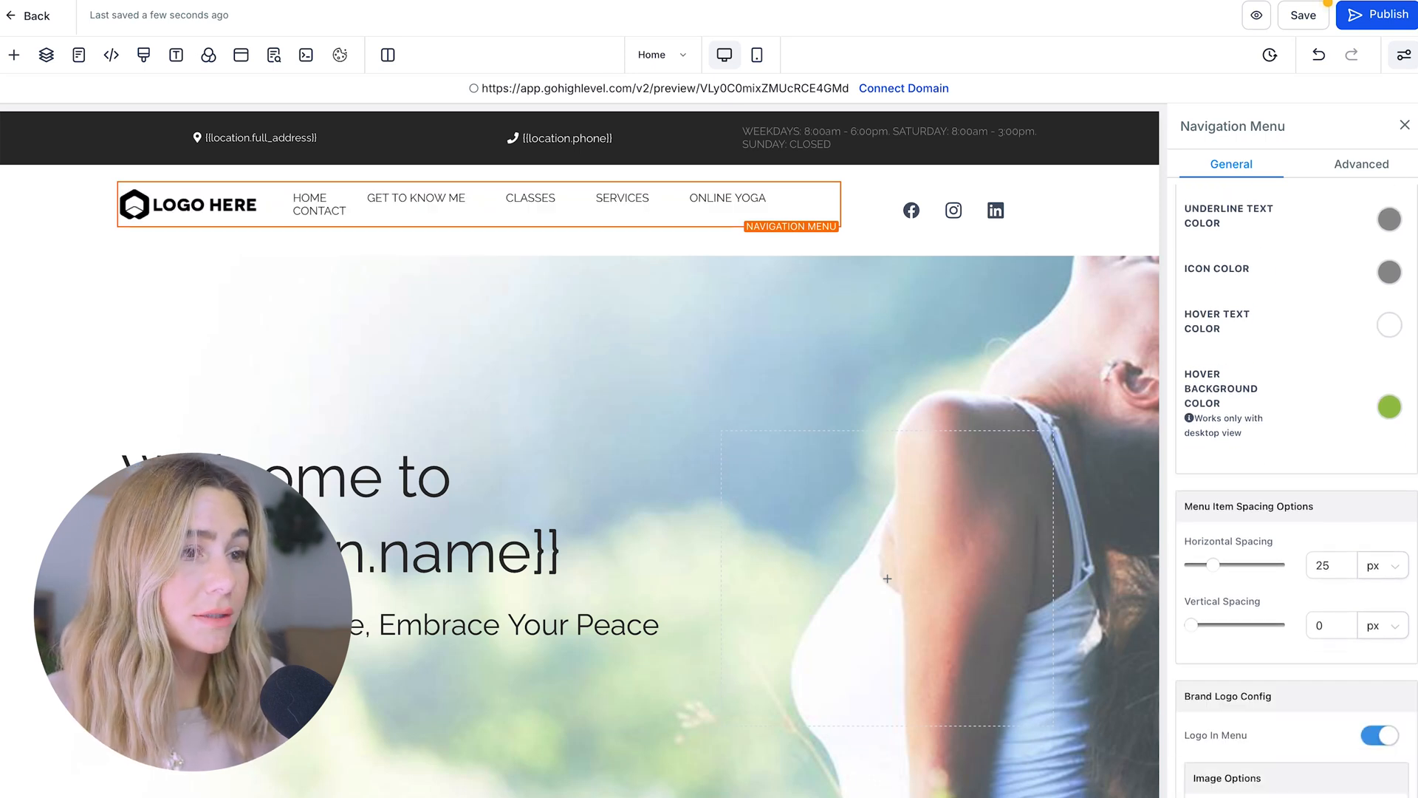
left_click(1386, 797)
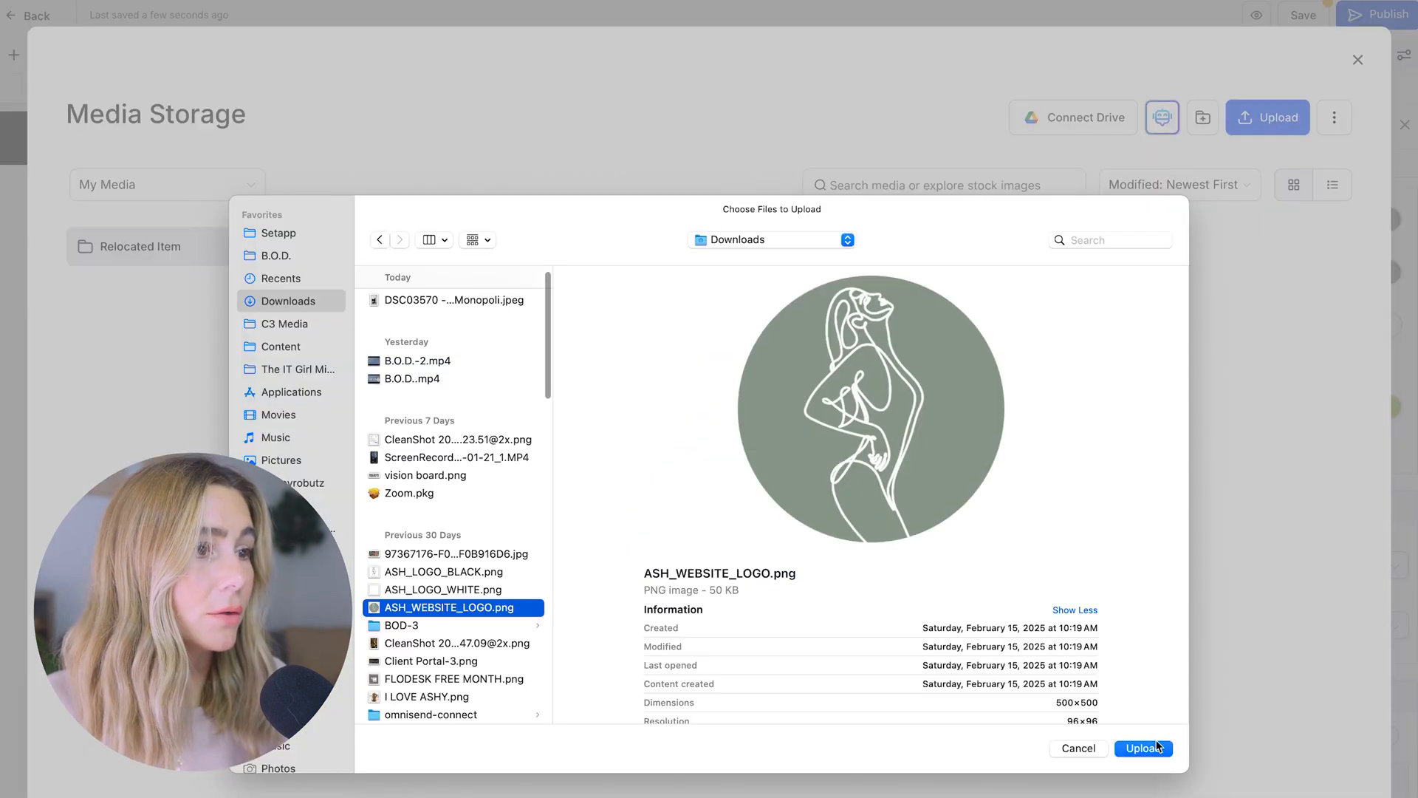
left_click(1146, 748)
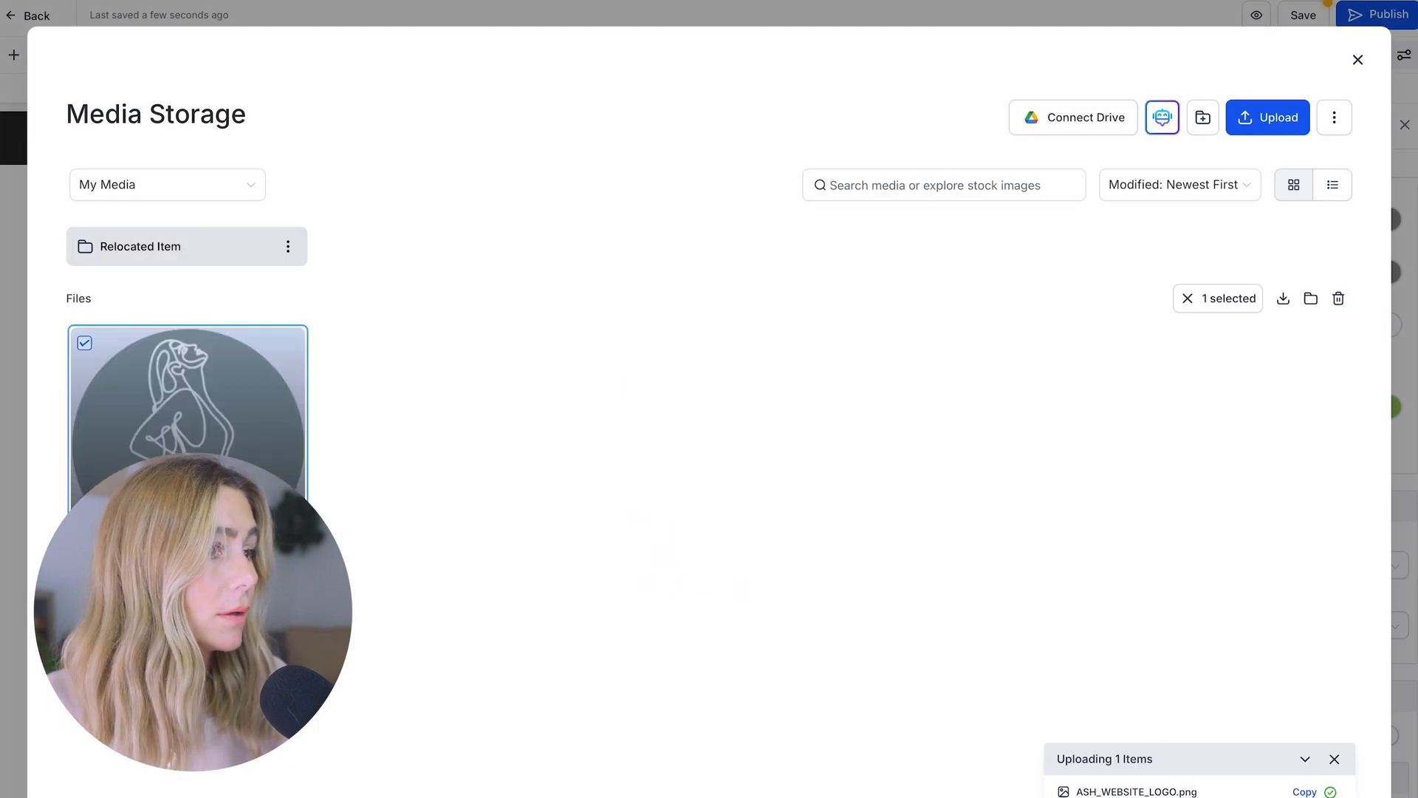
left_click(1318, 797)
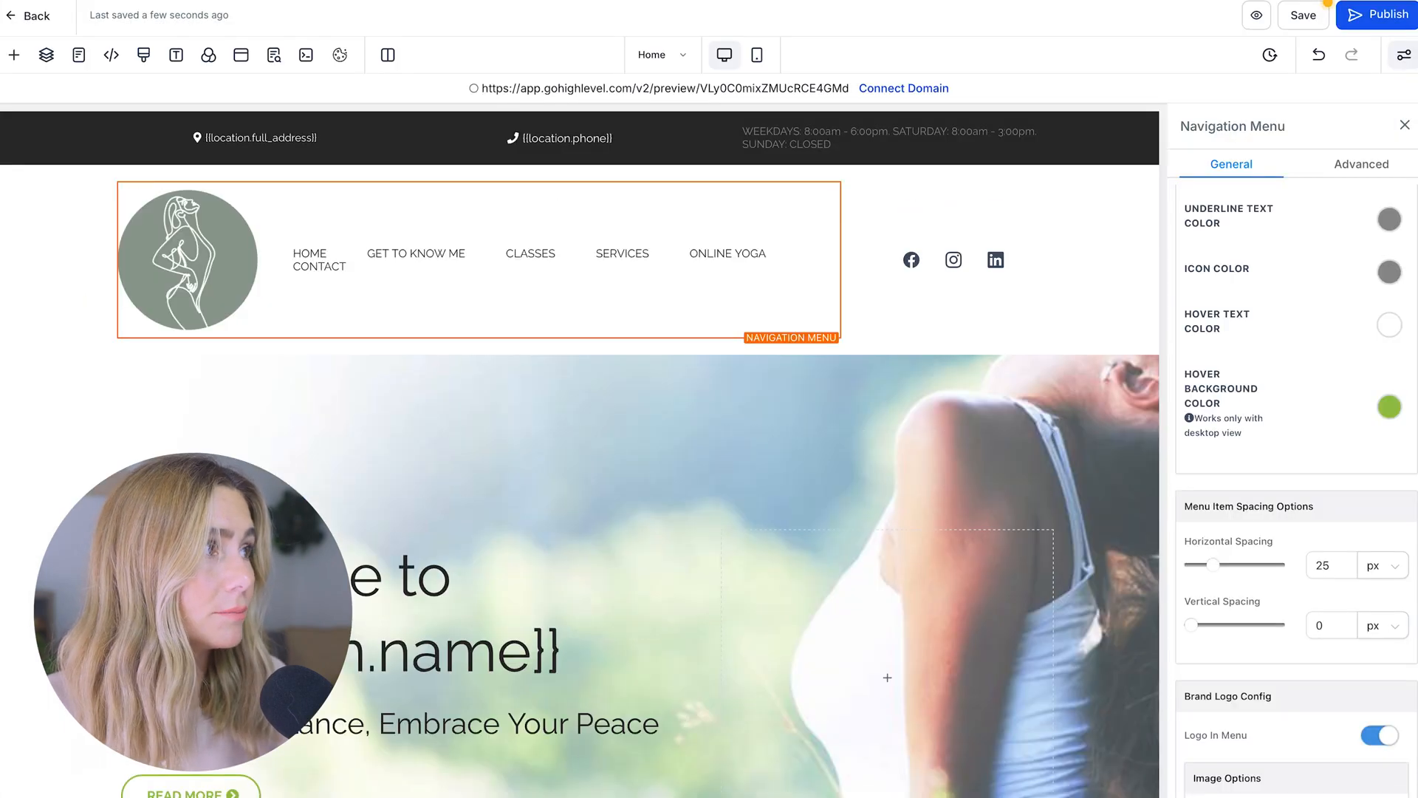
scroll(1393, 788, "down", 1)
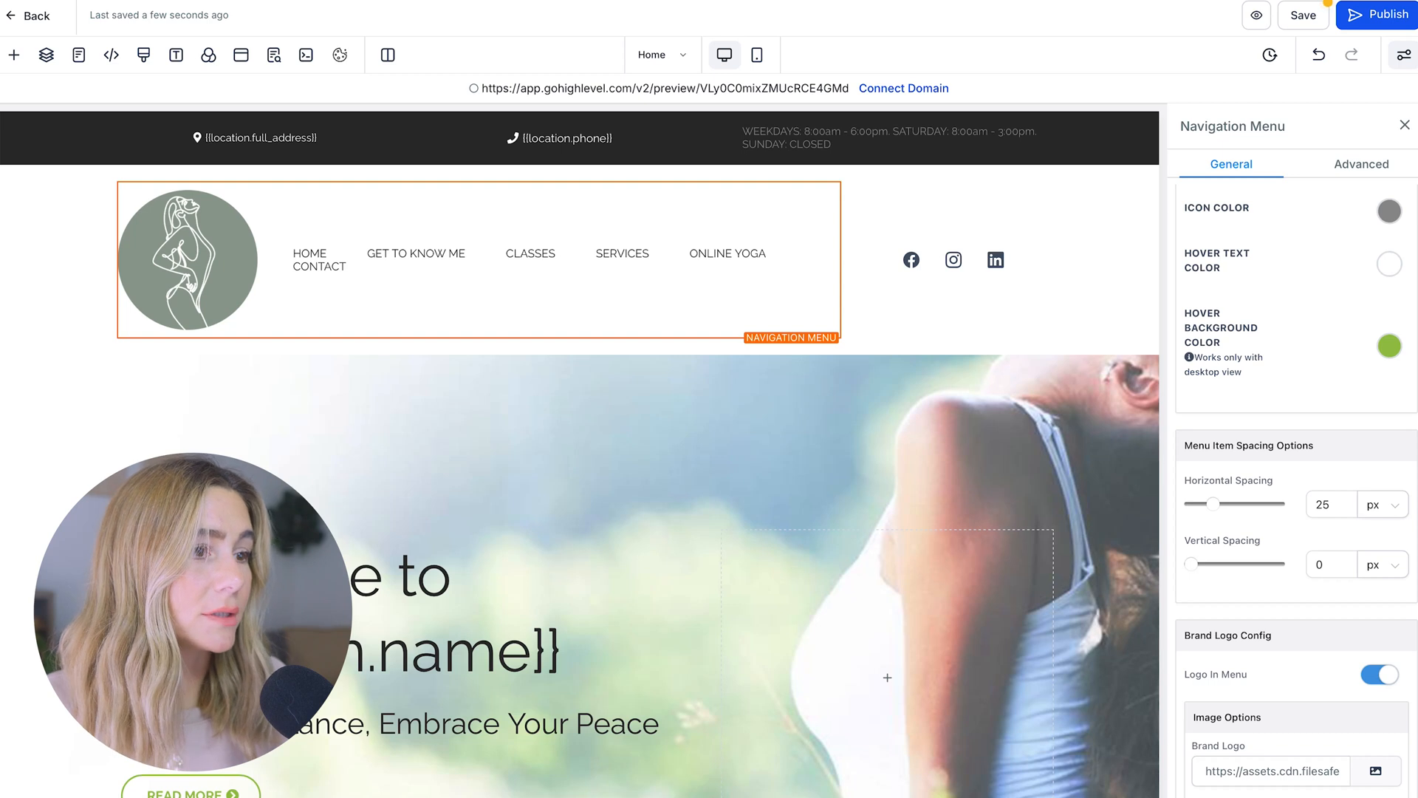
scroll(1296, 486, "down", 1)
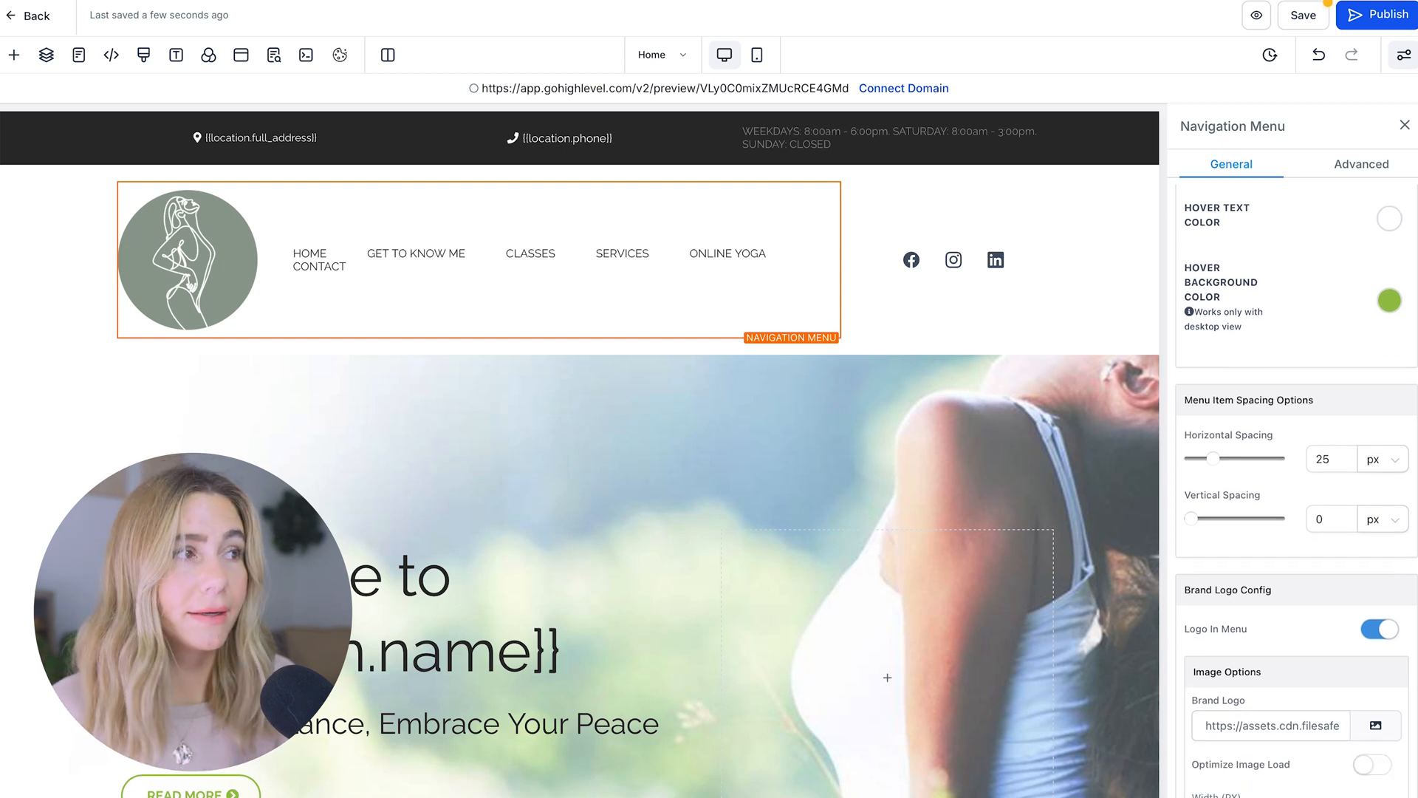
scroll(1296, 488, "down", 1)
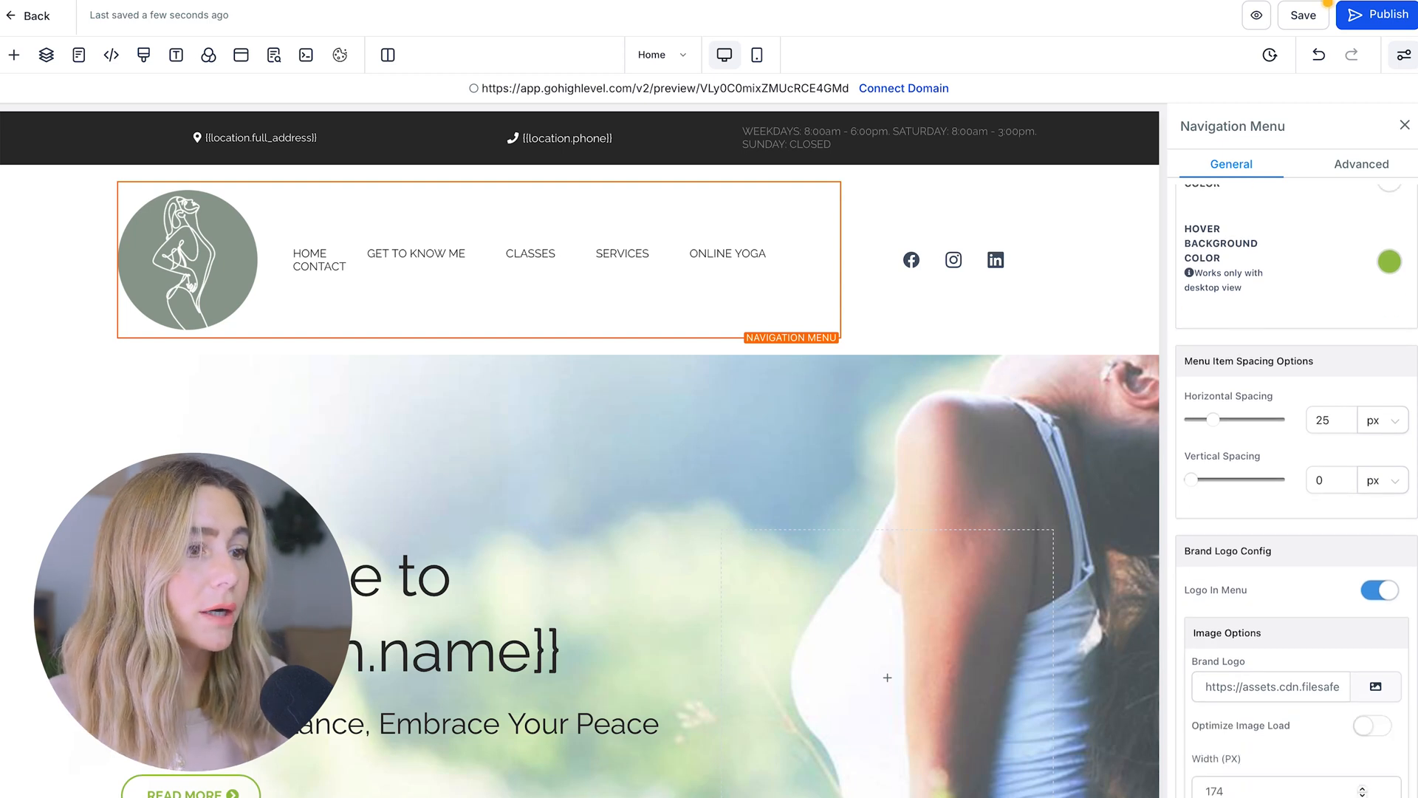
scroll(960, 236, "down", 1)
Inspect the social icons, hero tagline and hero section settings
left_click(994, 196)
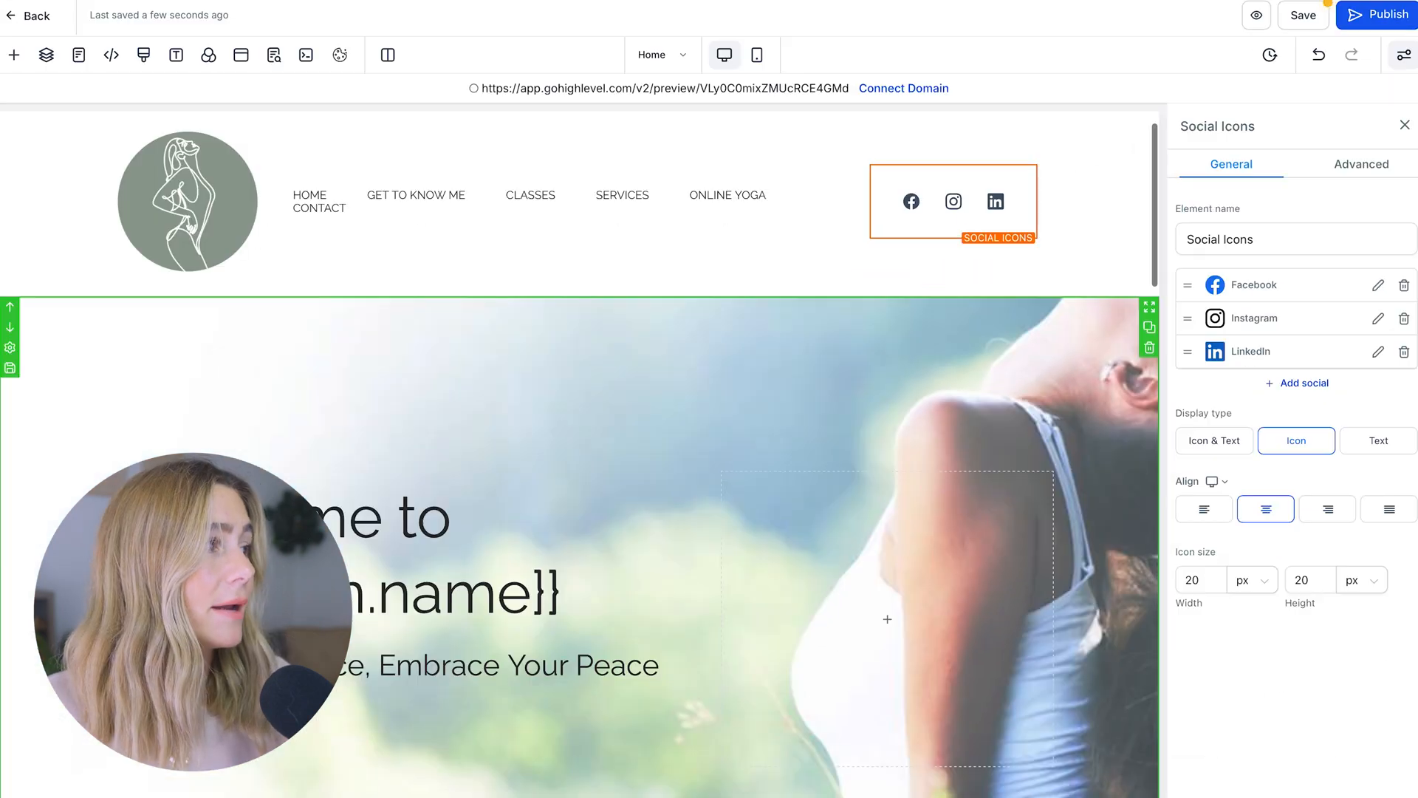
left_click(395, 665)
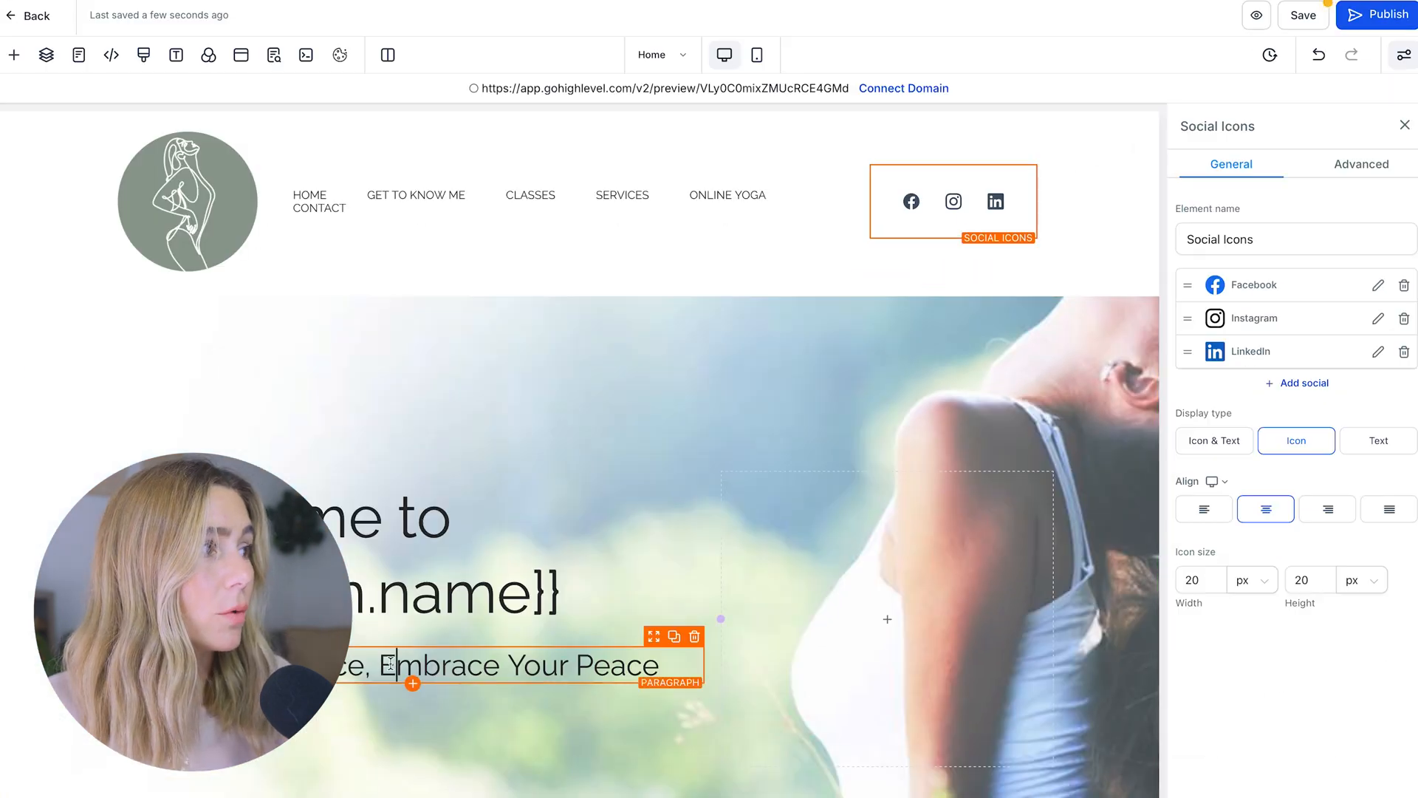
left_click(856, 306)
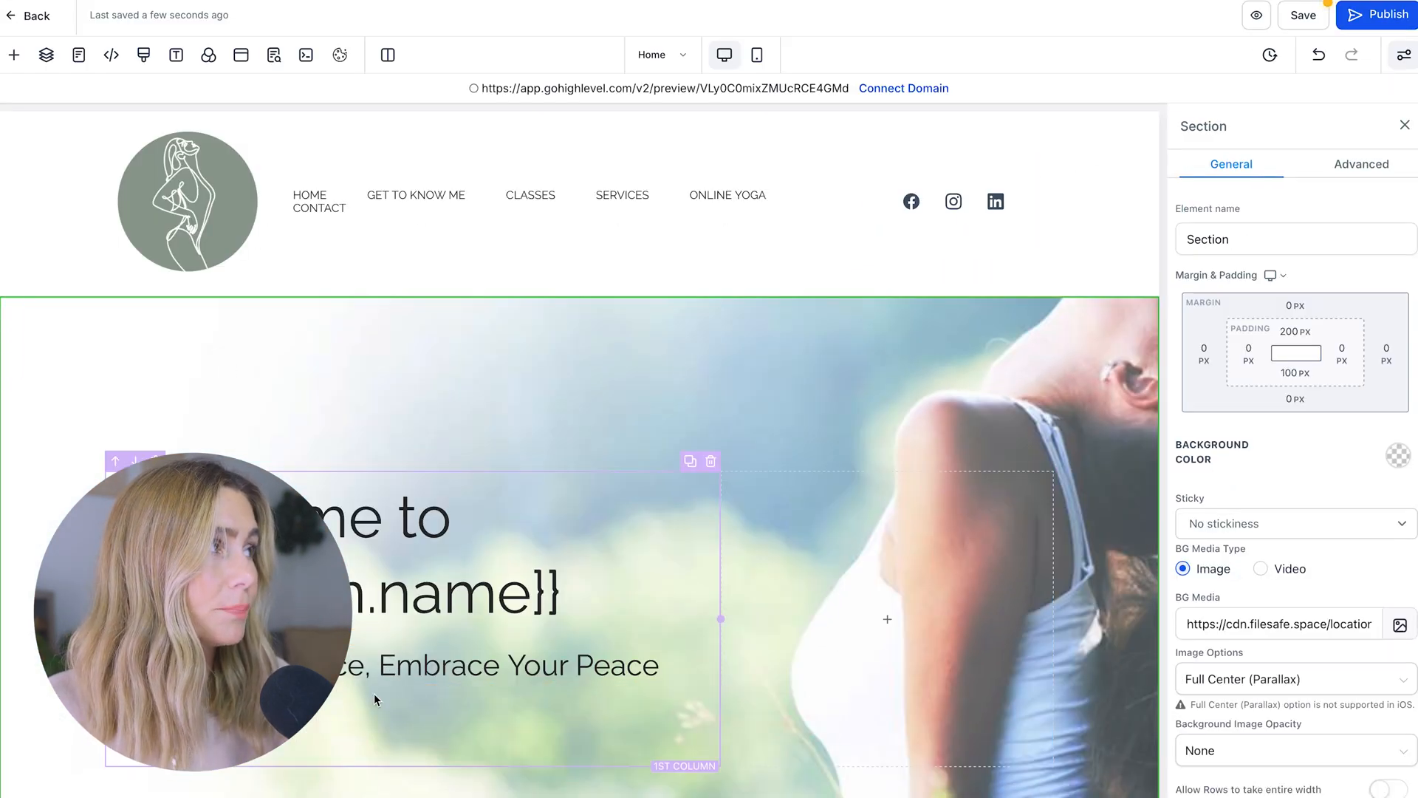
scroll(728, 550, "down", 9)
scroll(728, 544, "up", 10)
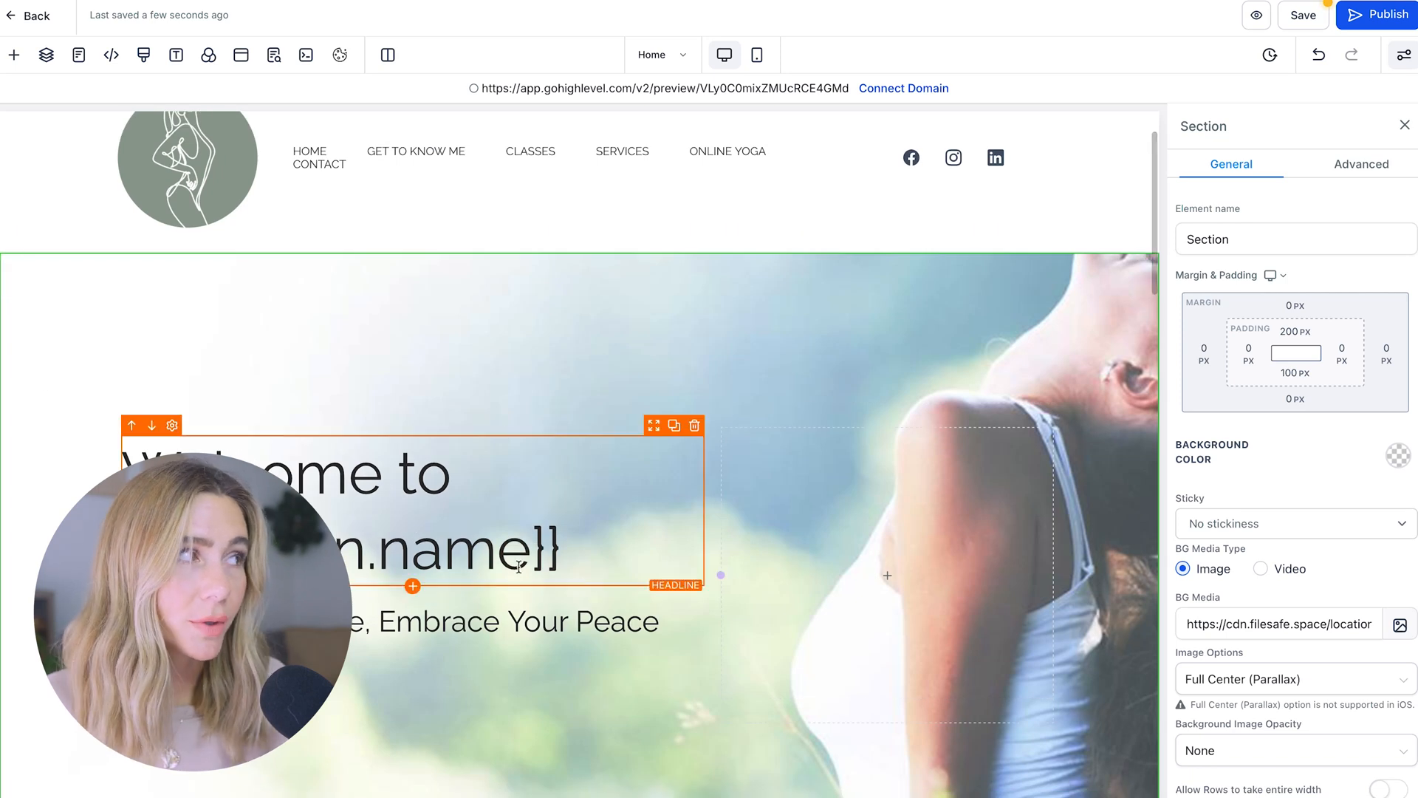
Place a dark prebuilt Call To Action section below the features row
left_click(10, 56)
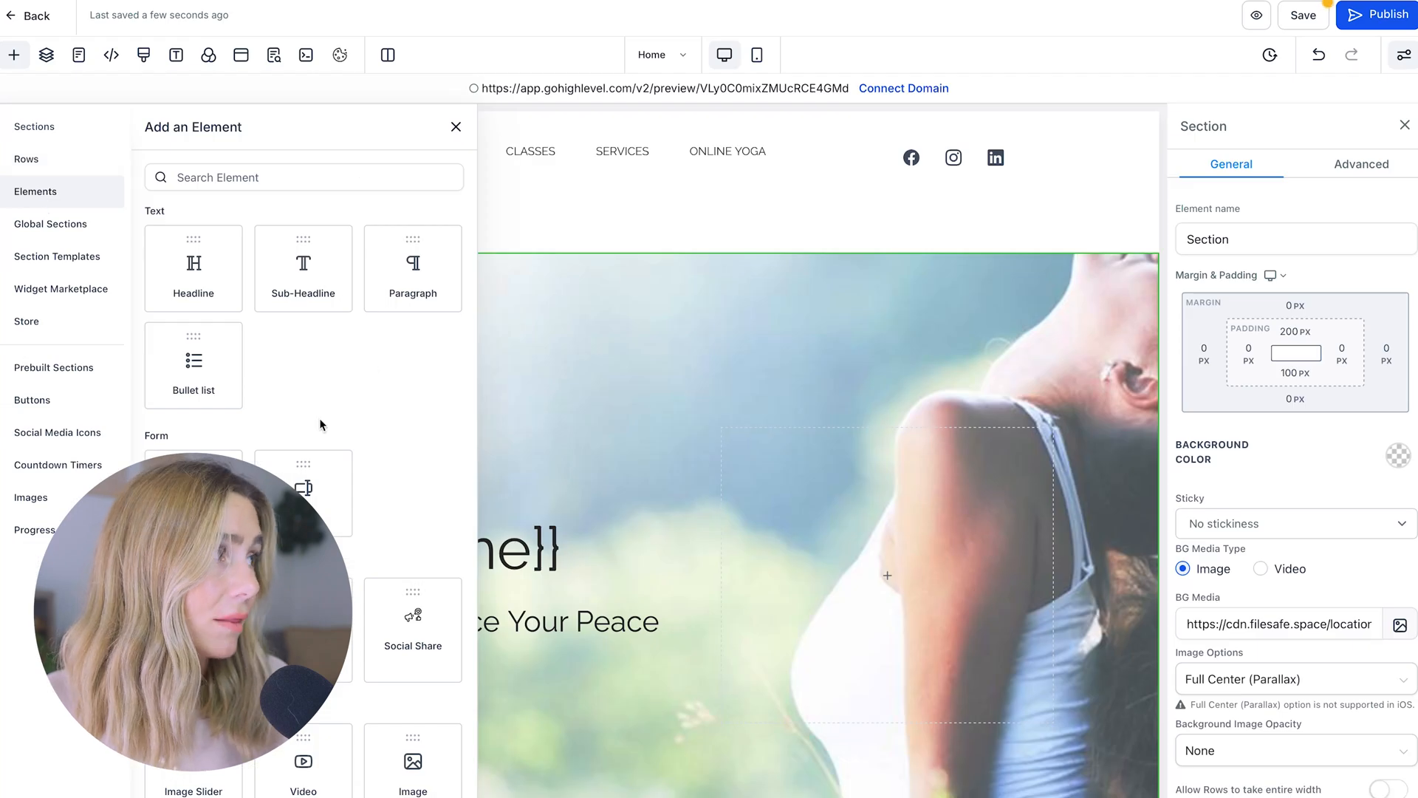
left_click(41, 368)
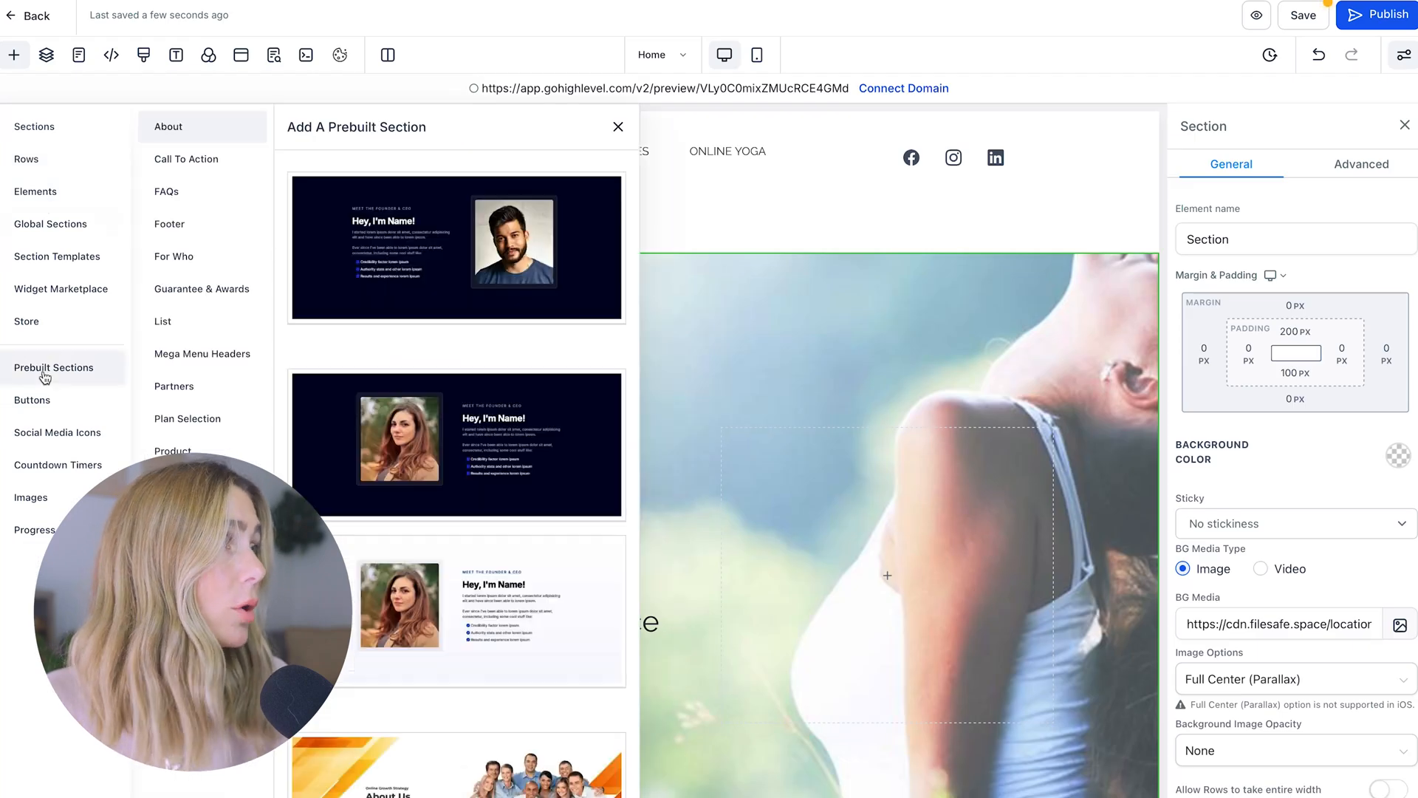
scroll(435, 583, "down", 5)
scroll(434, 584, "up", 5)
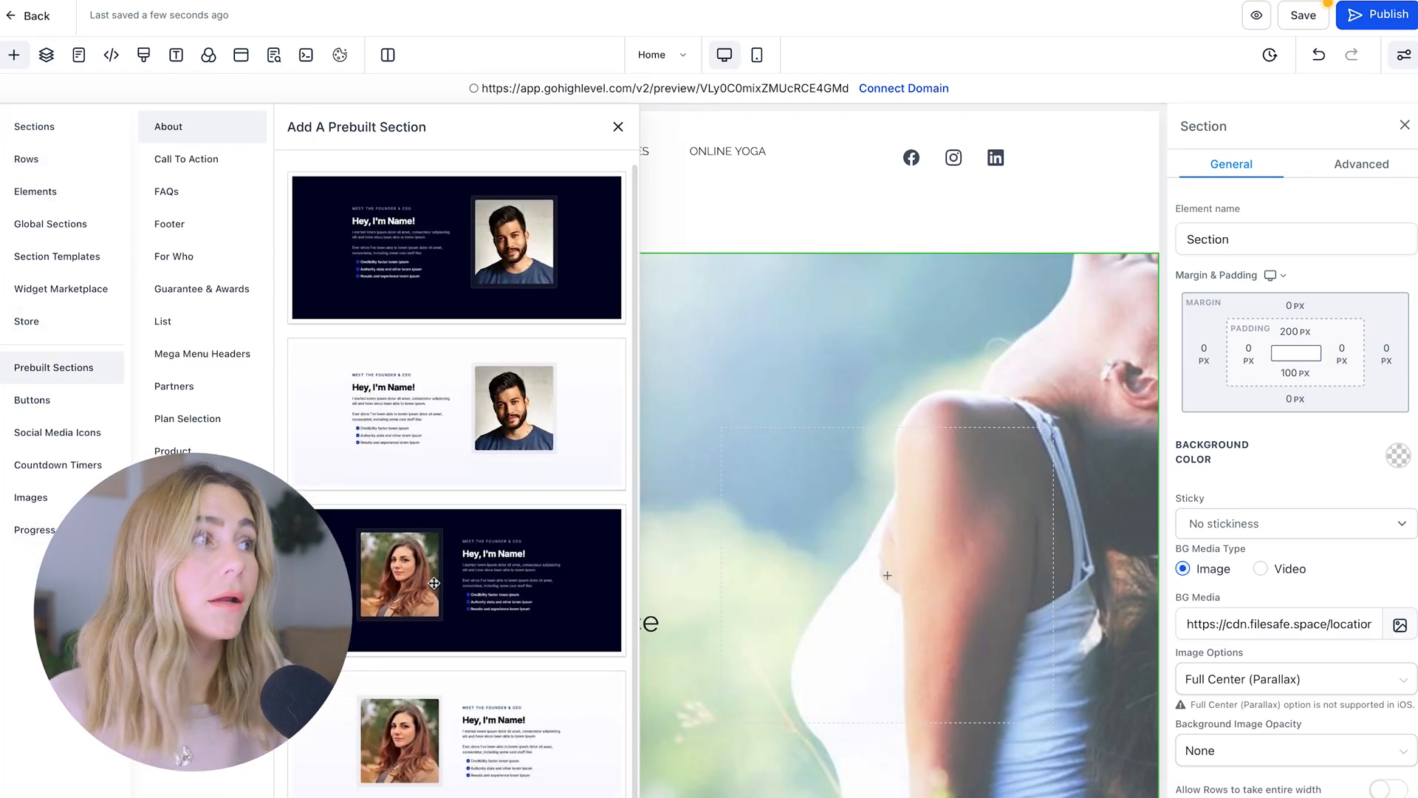
left_click(201, 160)
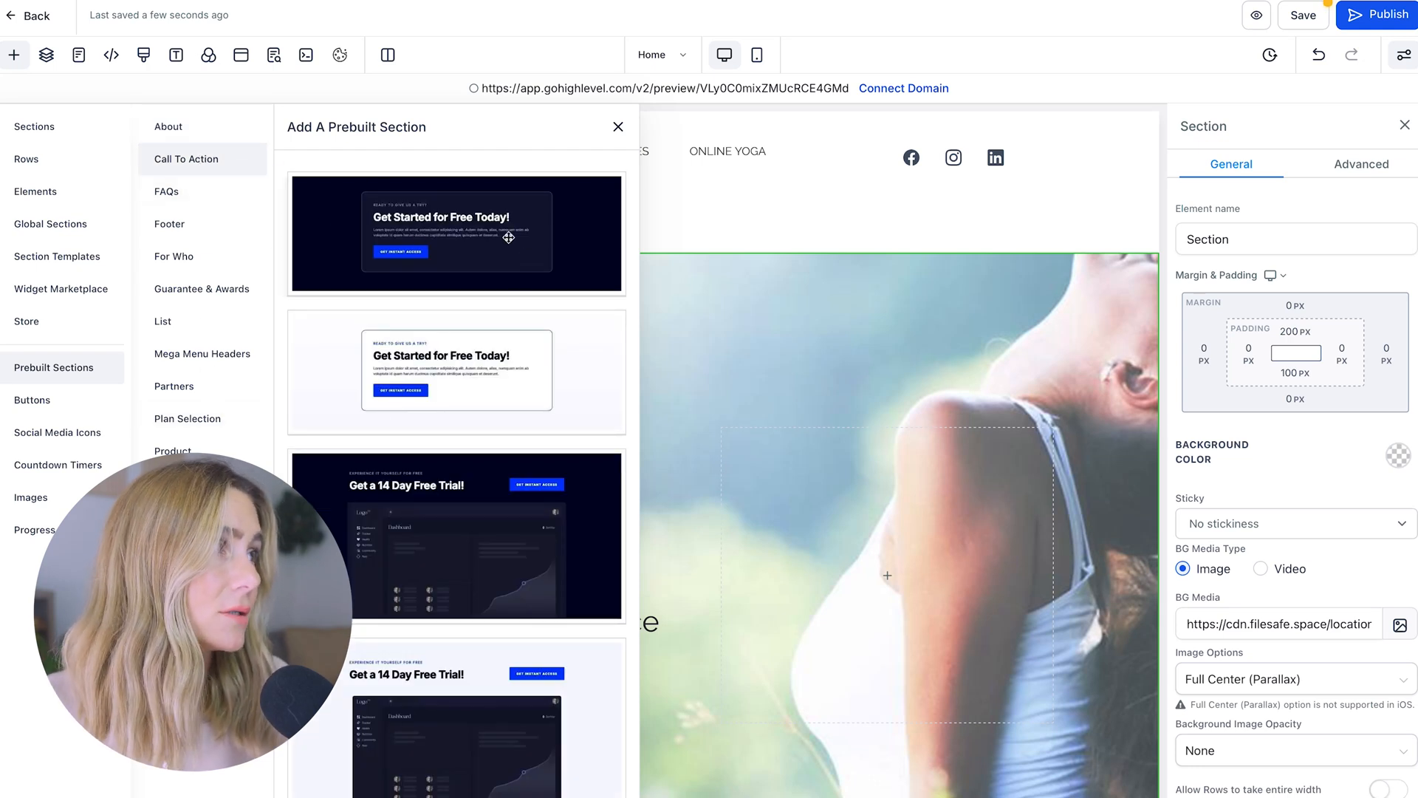
left_click_drag(456, 233, 650, 572)
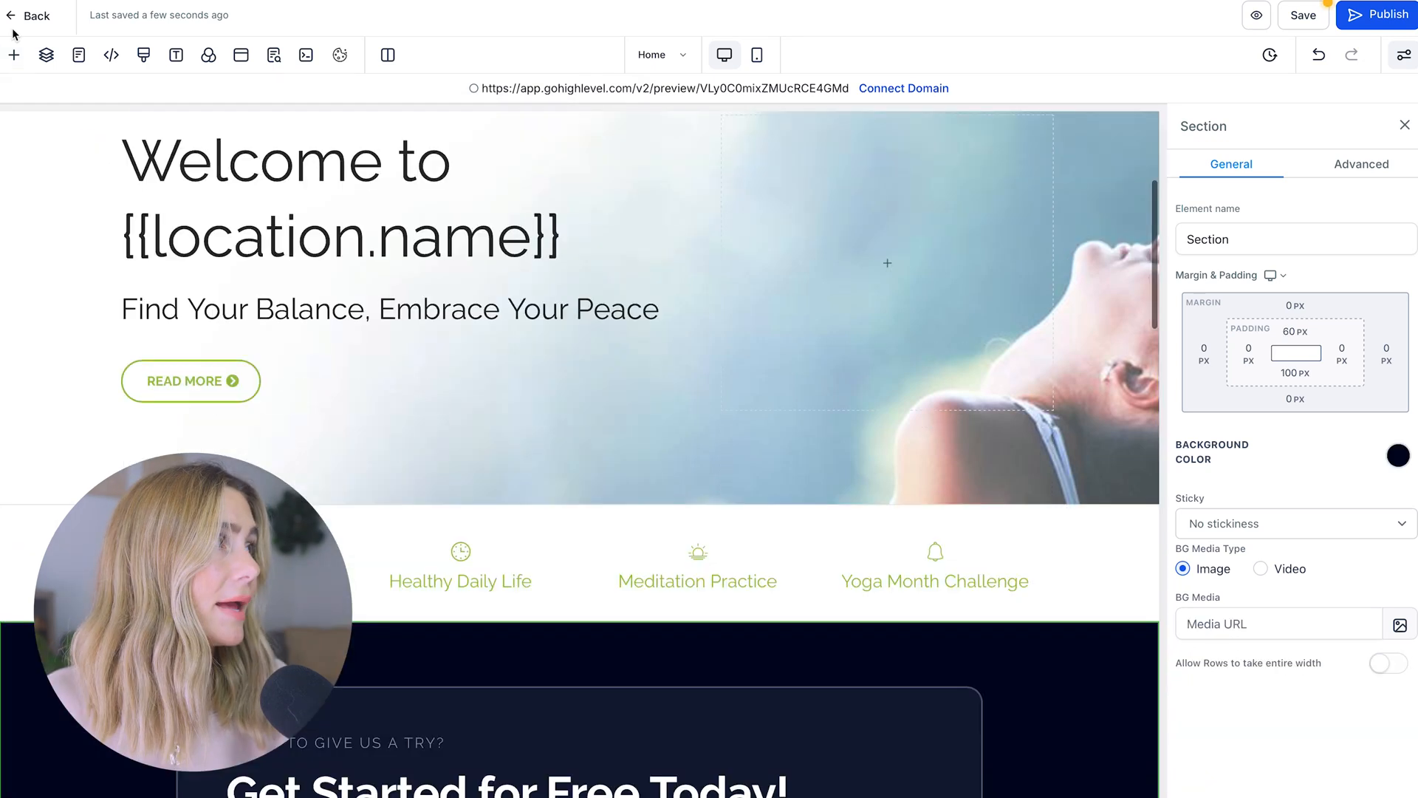
Drop a Headline element into the new call-to-action section
left_click(15, 44)
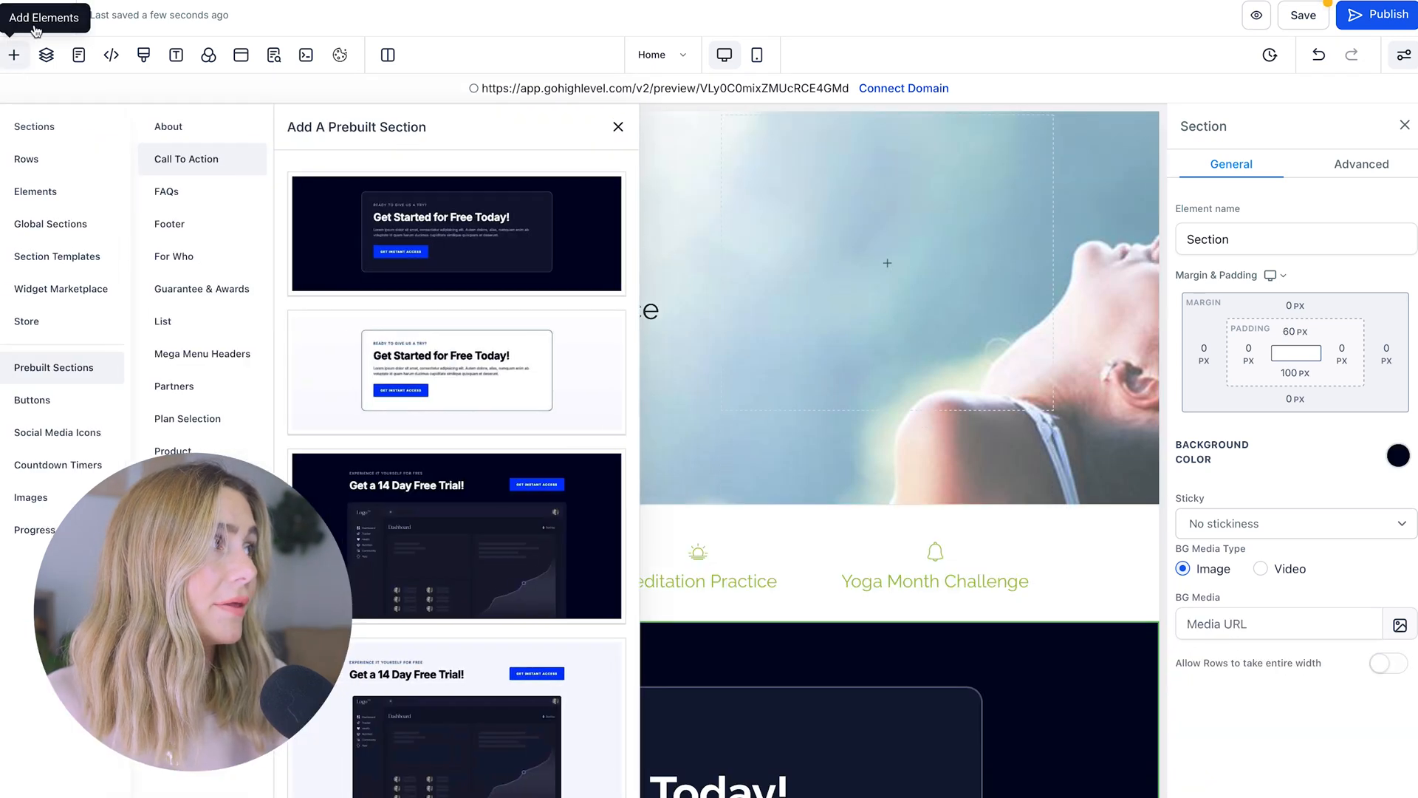
left_click(55, 195)
left_click_drag(194, 266, 543, 791)
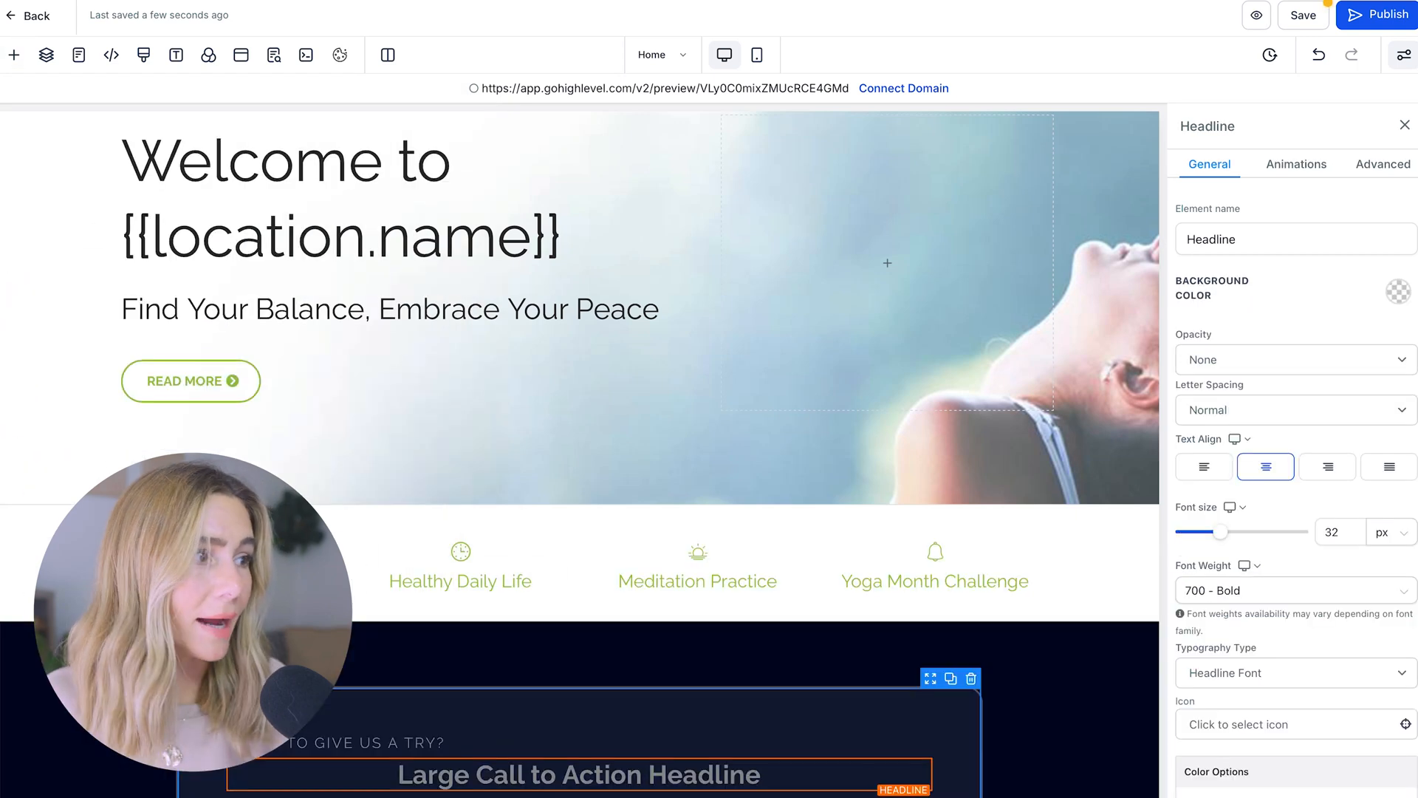
Replace the hero headline's {{location.name}} placeholder with the studio's business name
triple_click(732, 771)
left_click(446, 245)
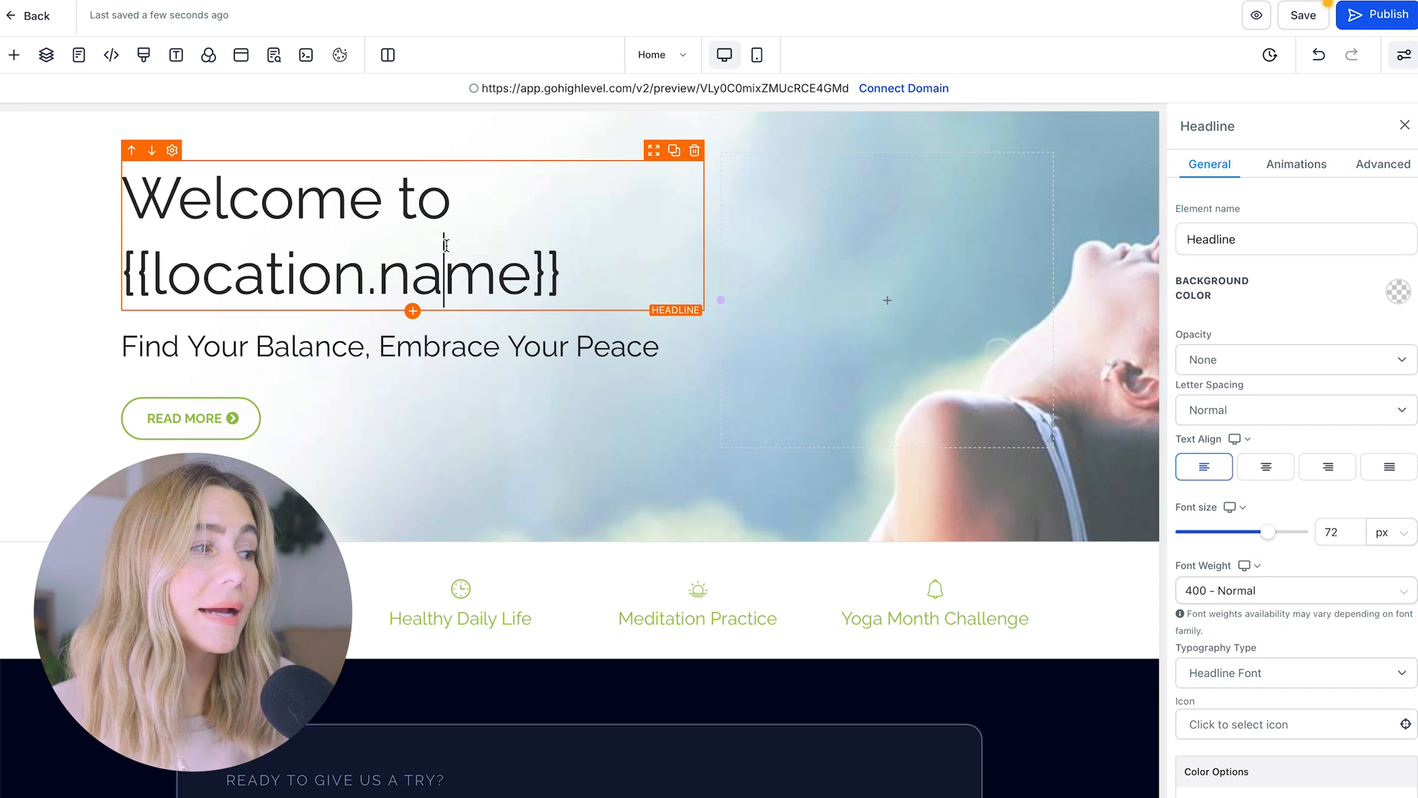
scroll(501, 795, "down", 1)
scroll(500, 795, "down", 11)
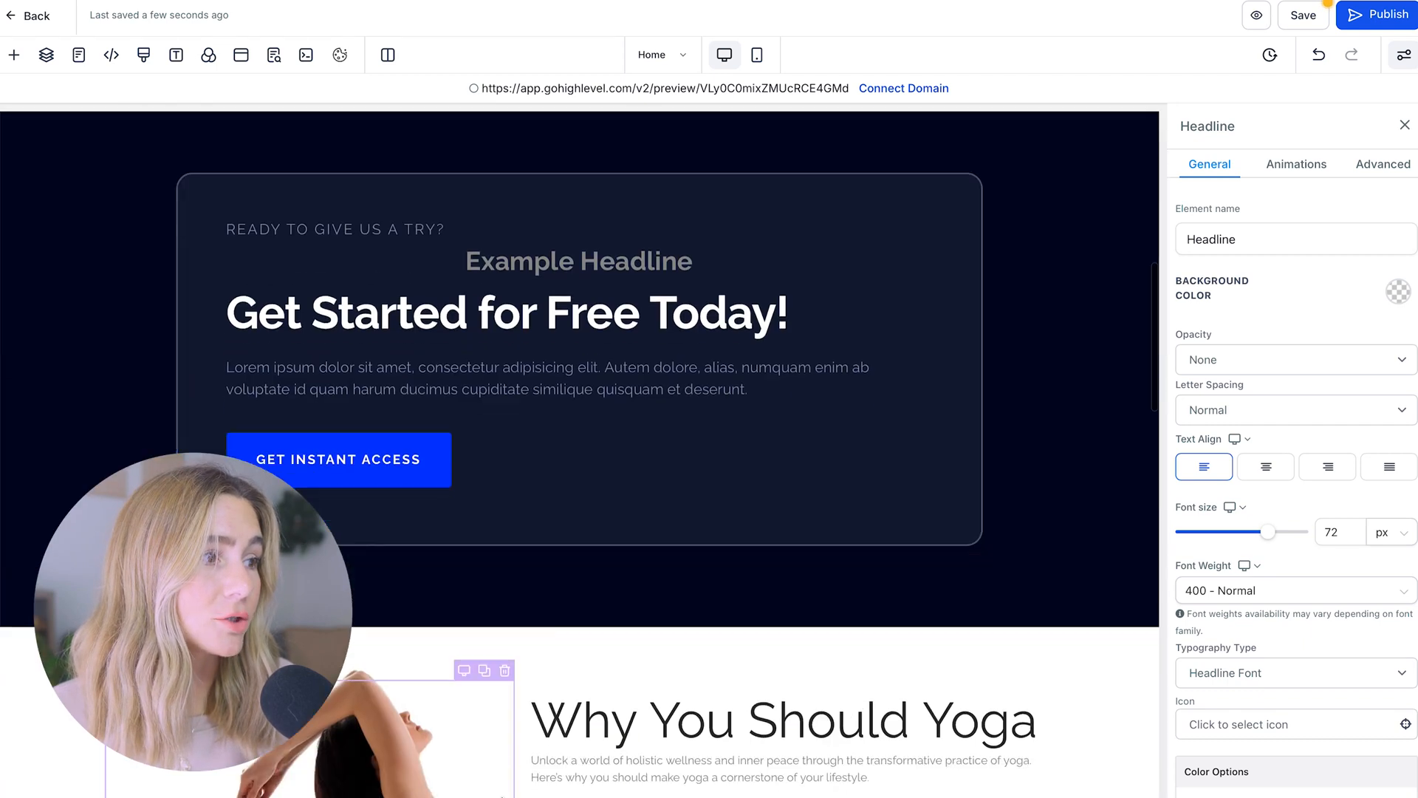
scroll(643, 480, "up", 1)
scroll(595, 428, "up", 10)
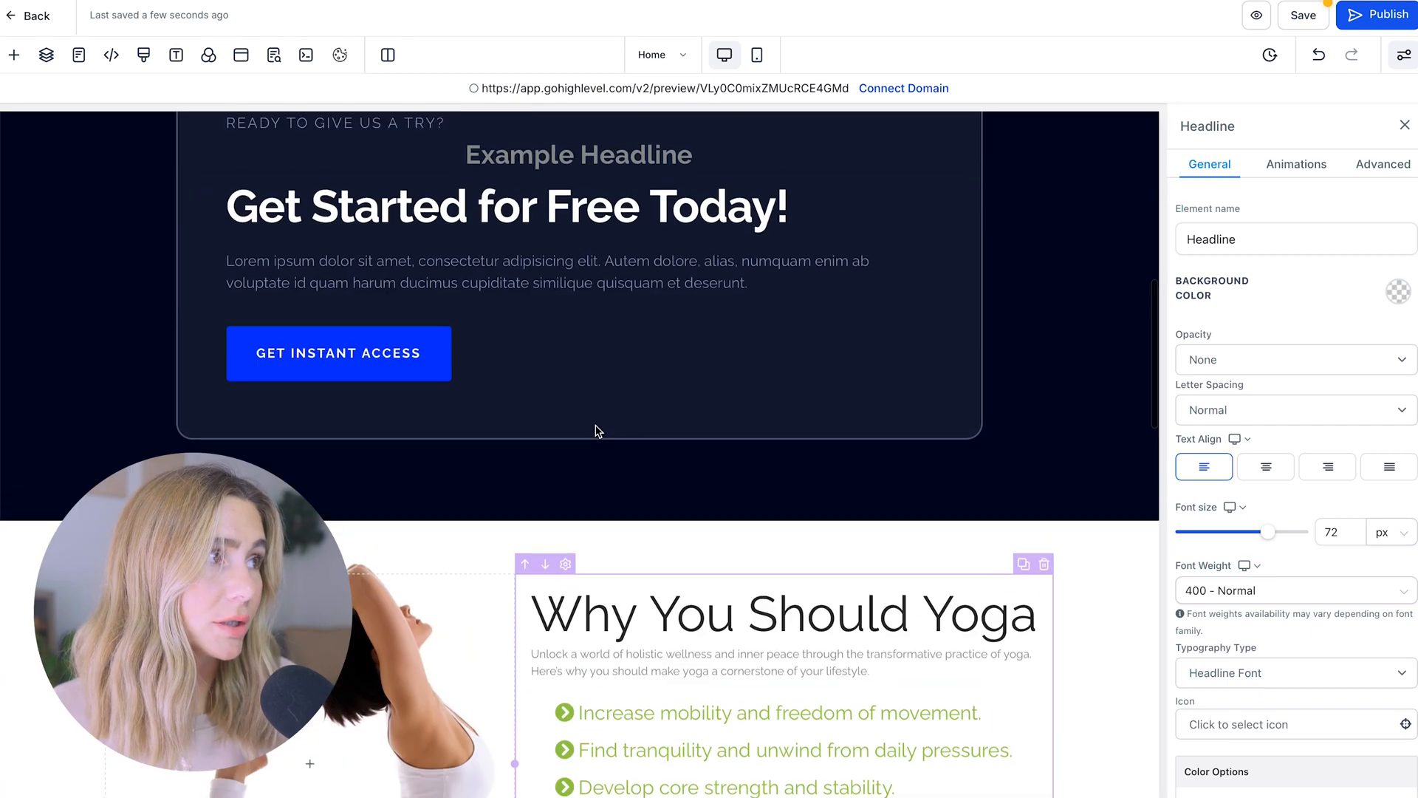
left_click_drag(562, 355, 121, 354)
type("Ashley's Yoga Studio")
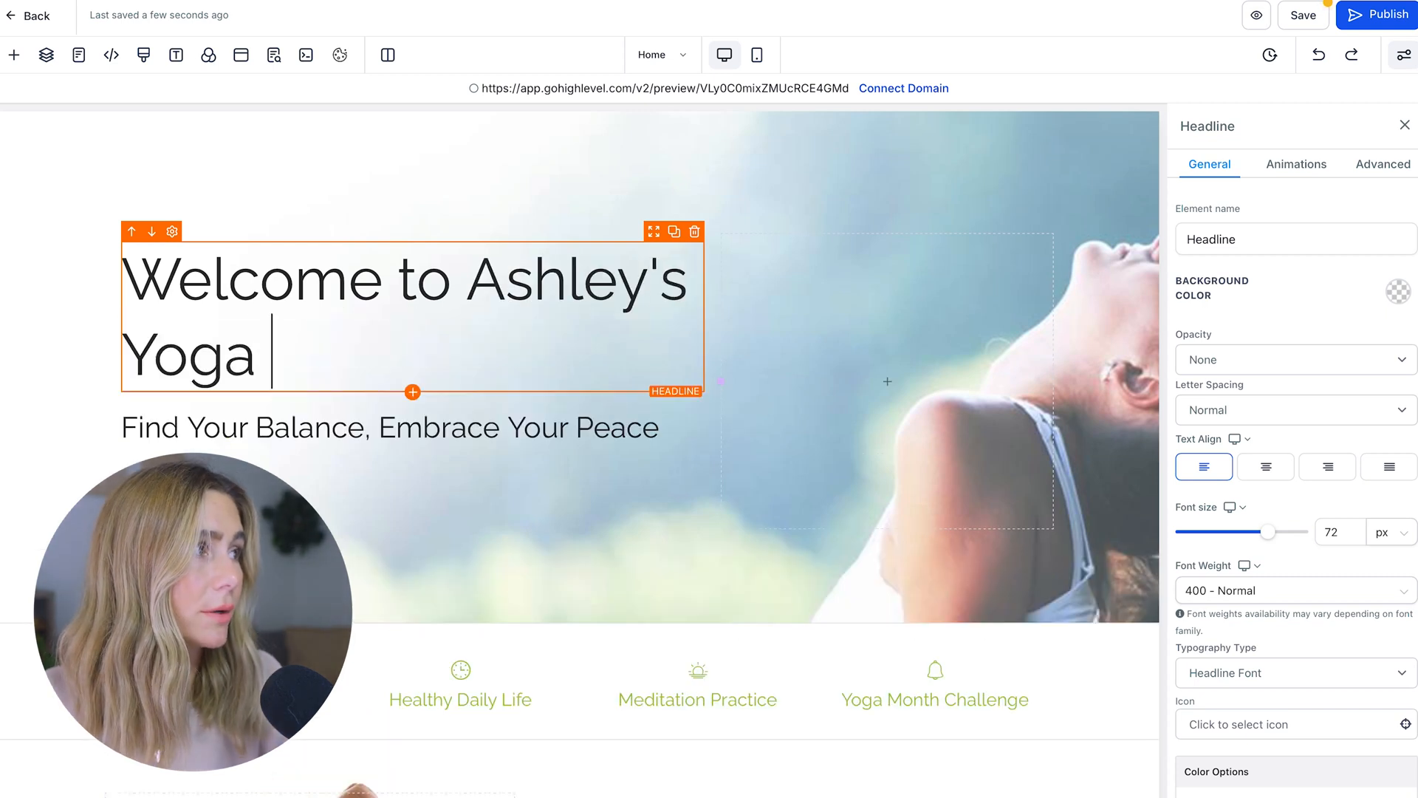
left_click(145, 410)
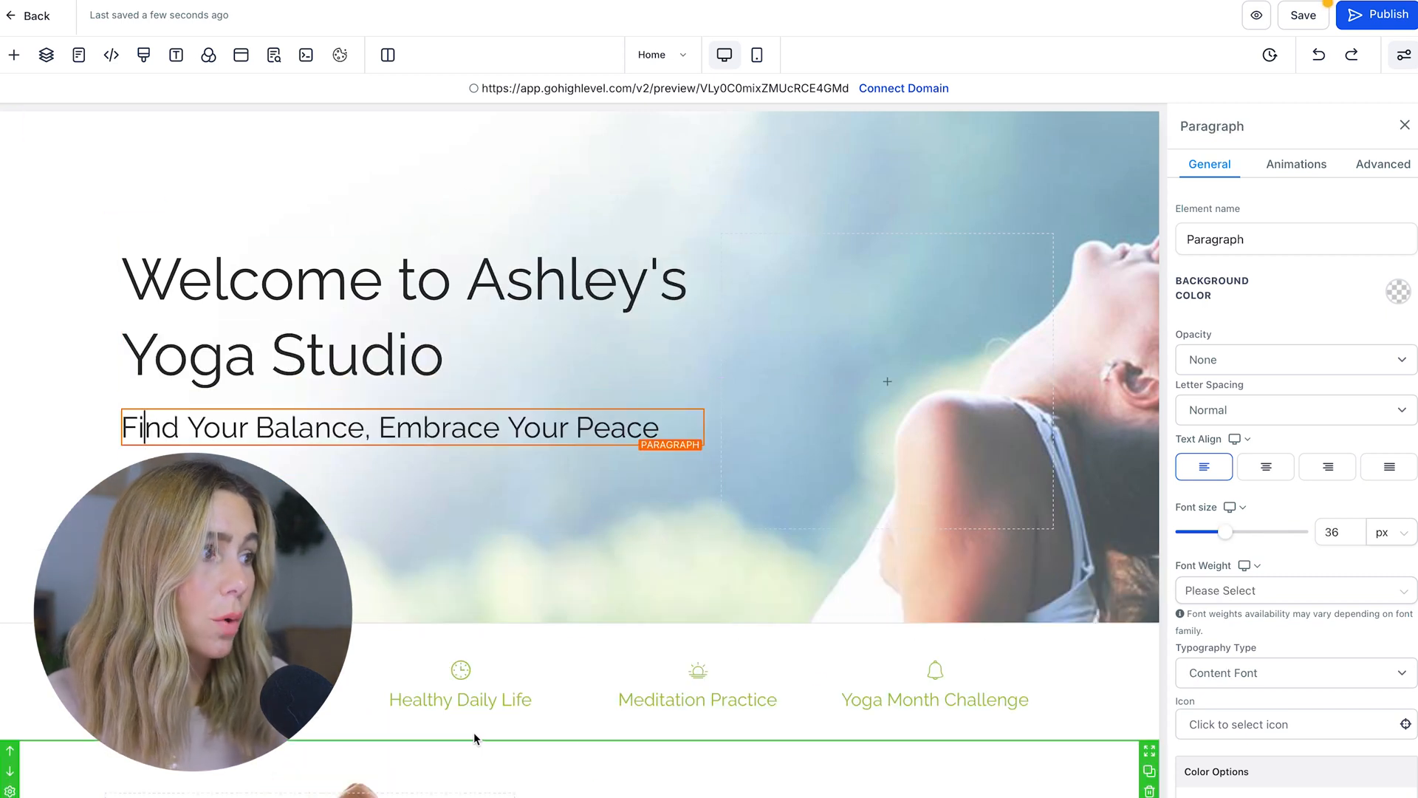
Try Fade In, Fade Up and Slide Up entrances on the subheading, settling on Slide Down
scroll(459, 722, "down", 2)
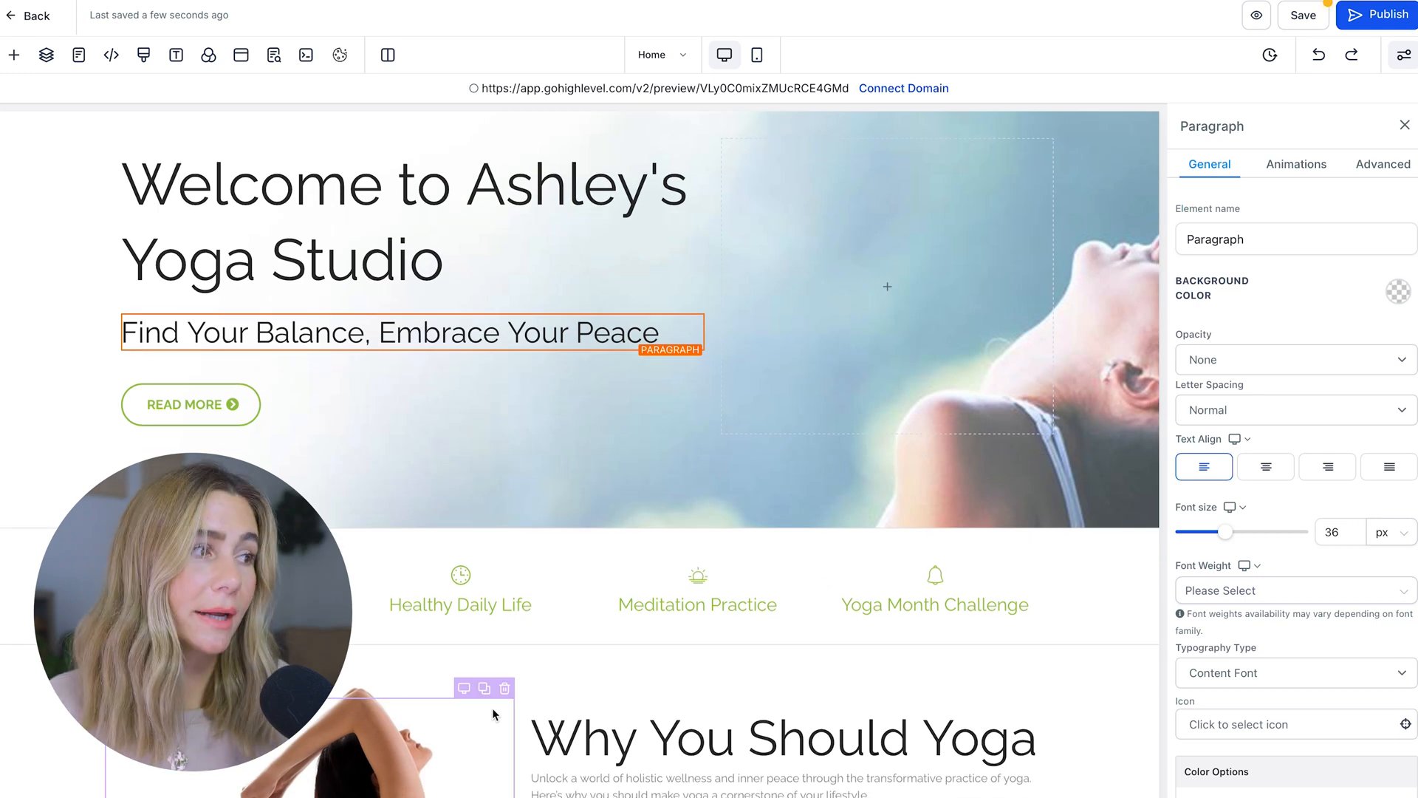
scroll(459, 722, "down", 3)
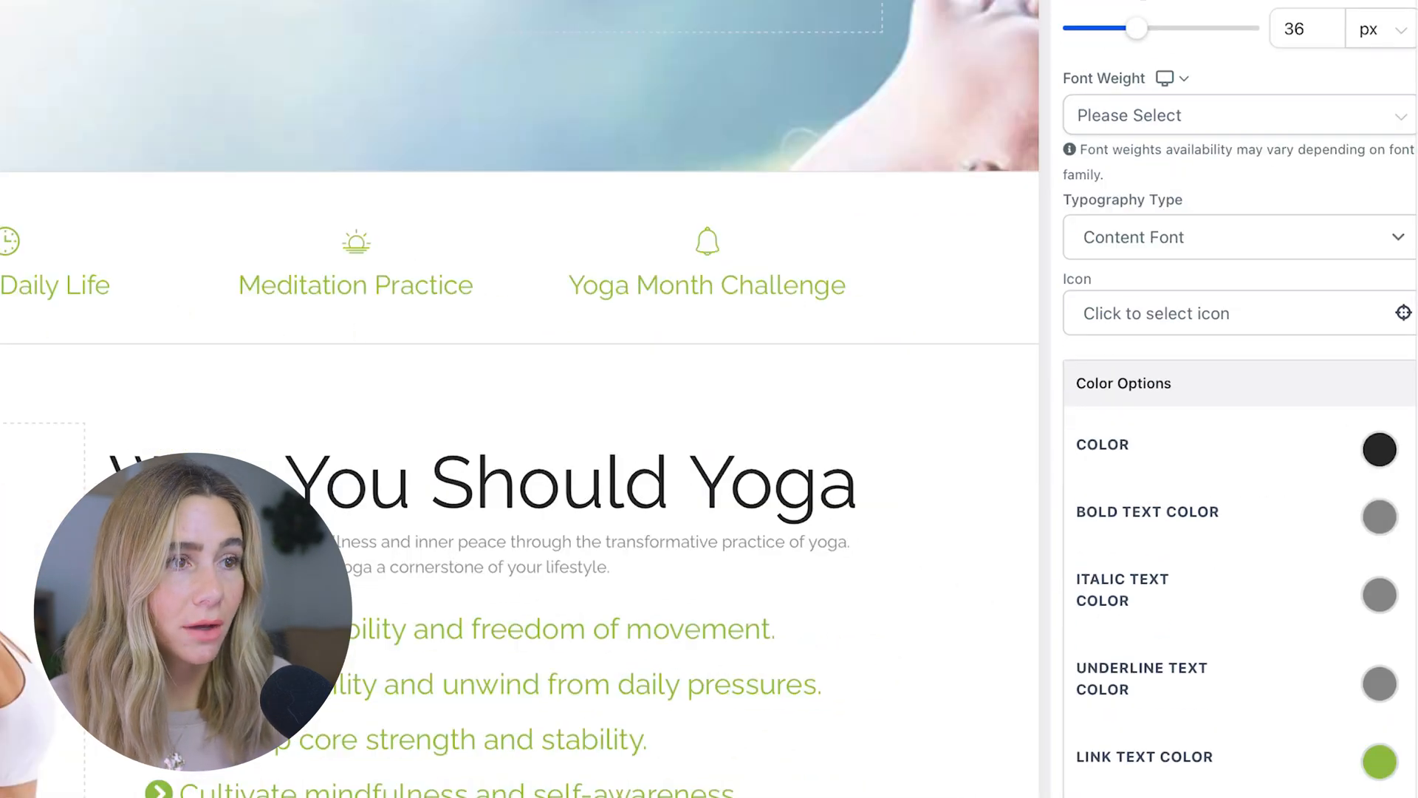
scroll(1336, 650, "up", 4)
scroll(1333, 644, "up", 1)
left_click(1260, 503)
left_click(1260, 503)
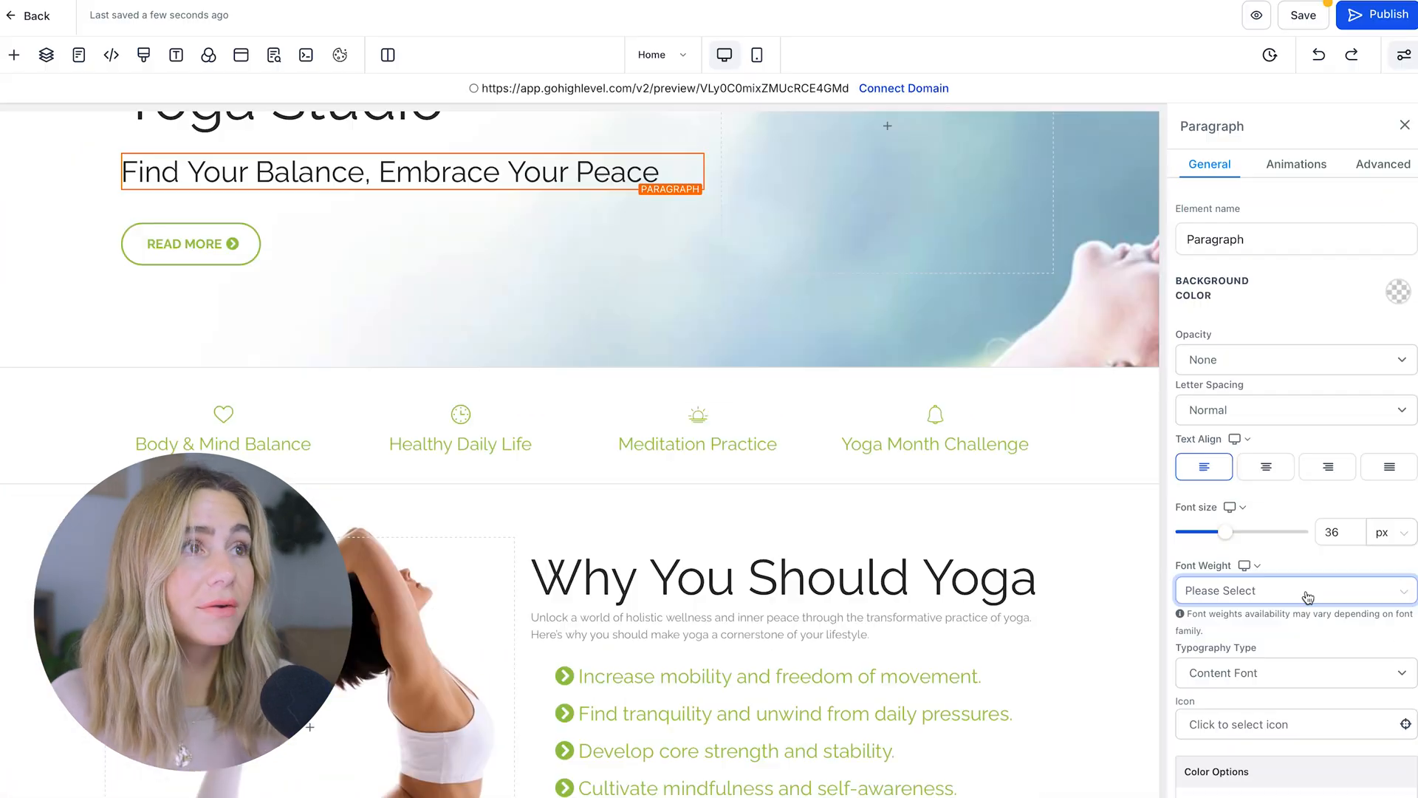
left_click(1296, 164)
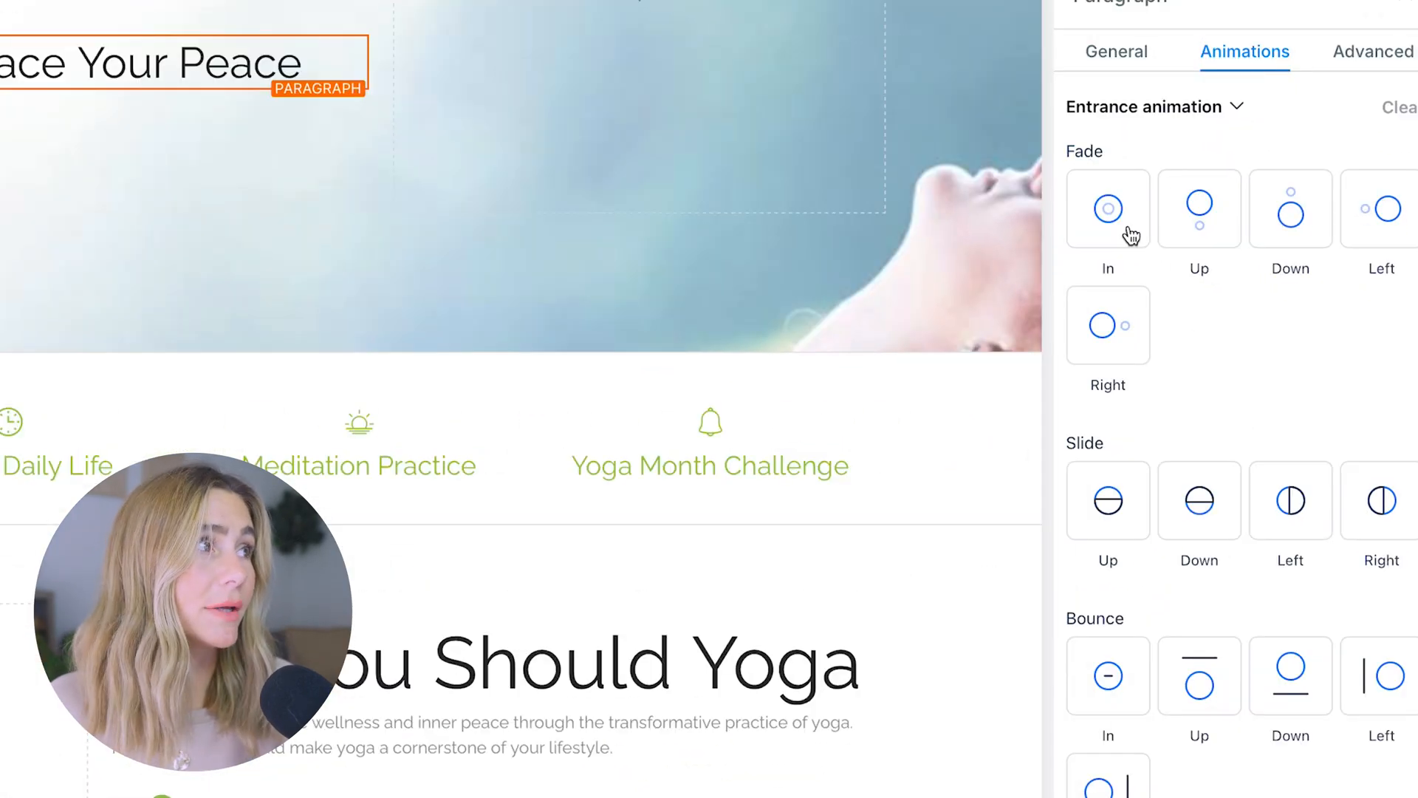
left_click(1131, 235)
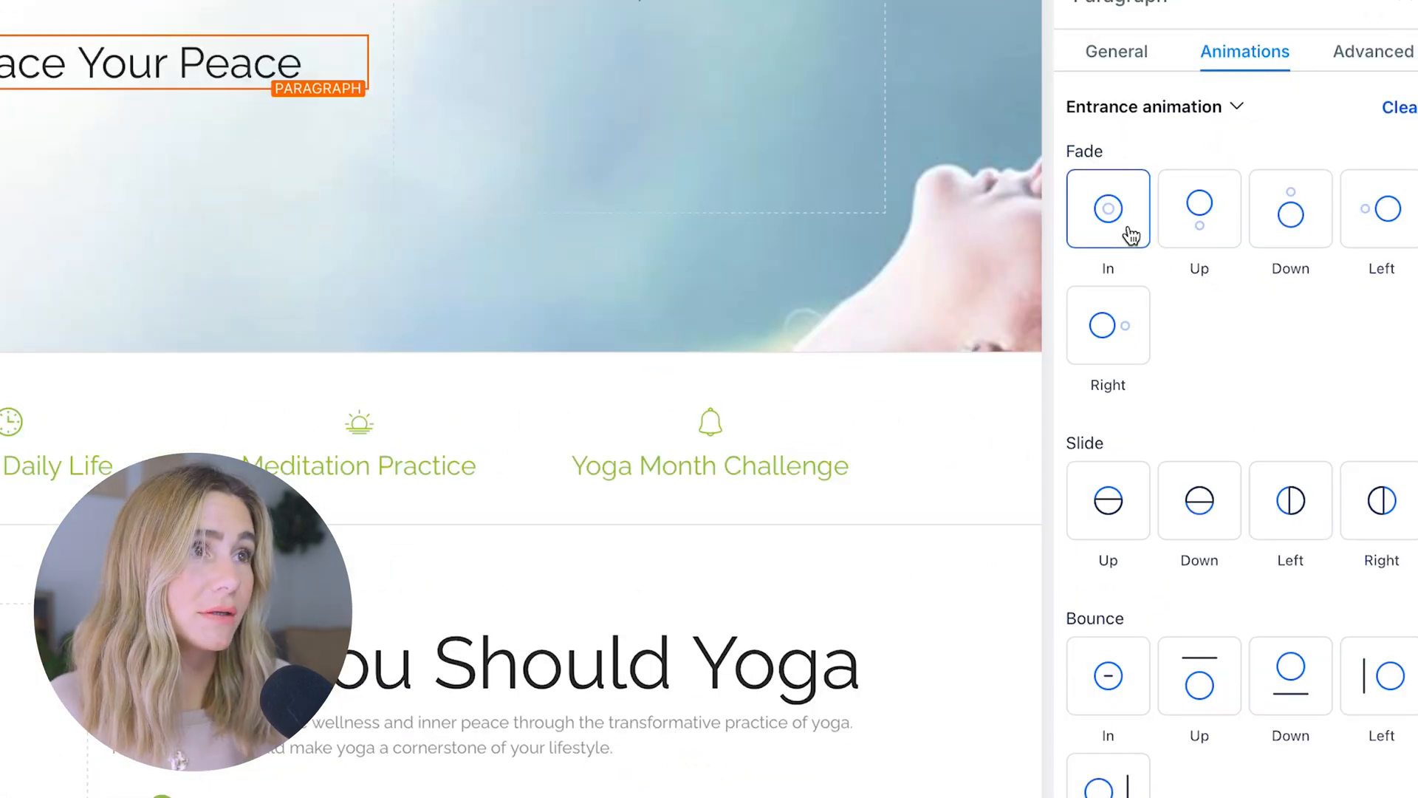
left_click(1215, 233)
left_click(1097, 517)
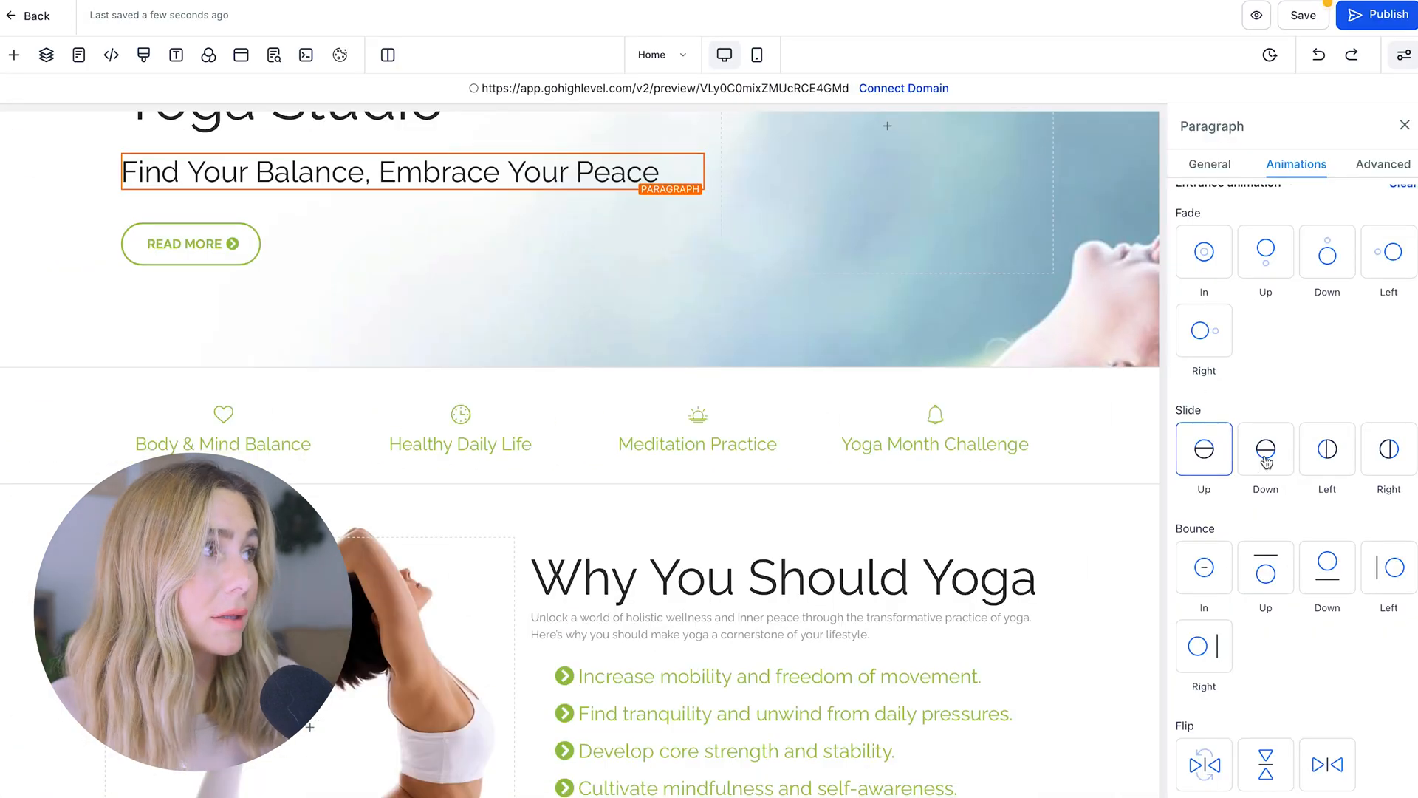
left_click(1199, 500)
scroll(578, 553, "up", 3)
scroll(848, 484, "down", 6)
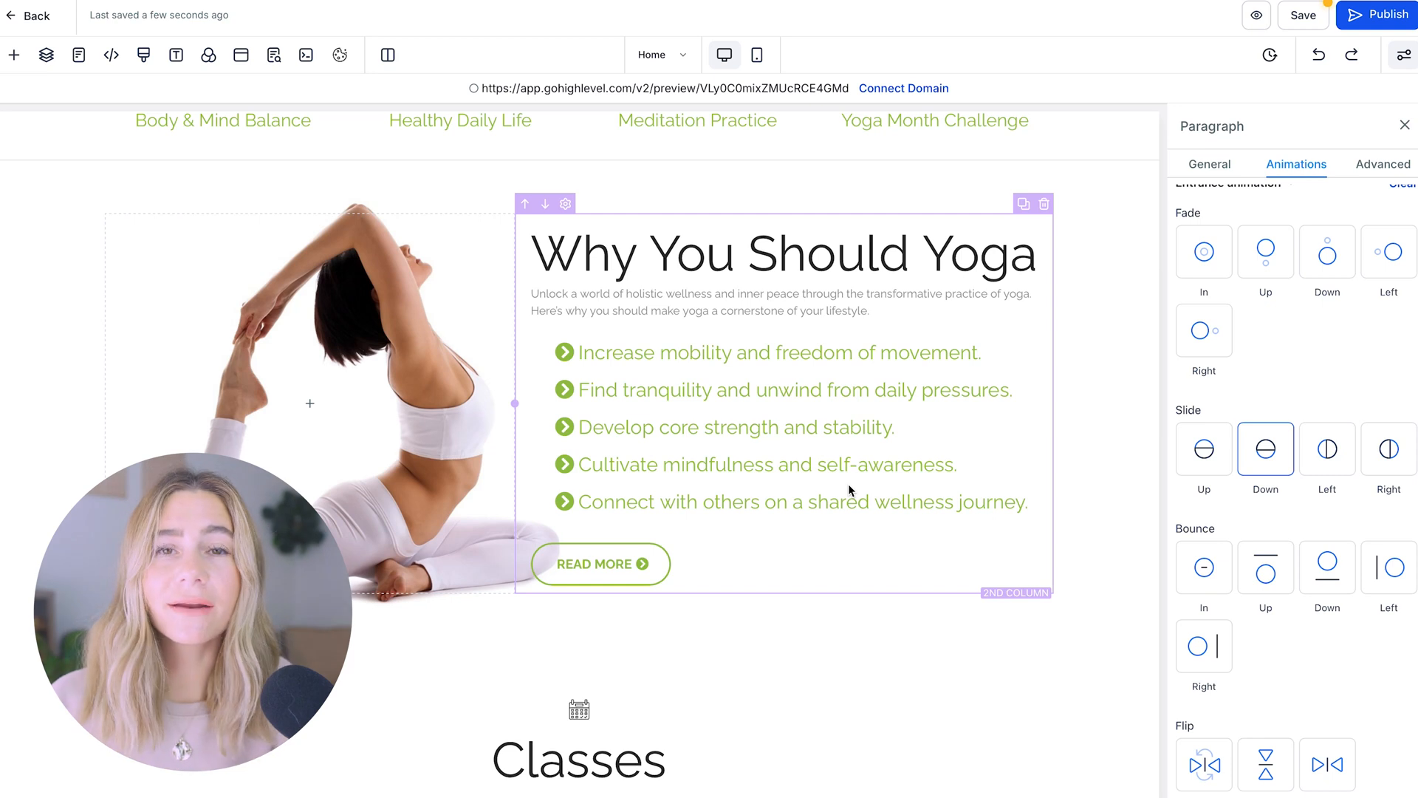
Select the READ MORE button and point its link to the Classes page
scroll(848, 485, "up", 1)
left_click(738, 654)
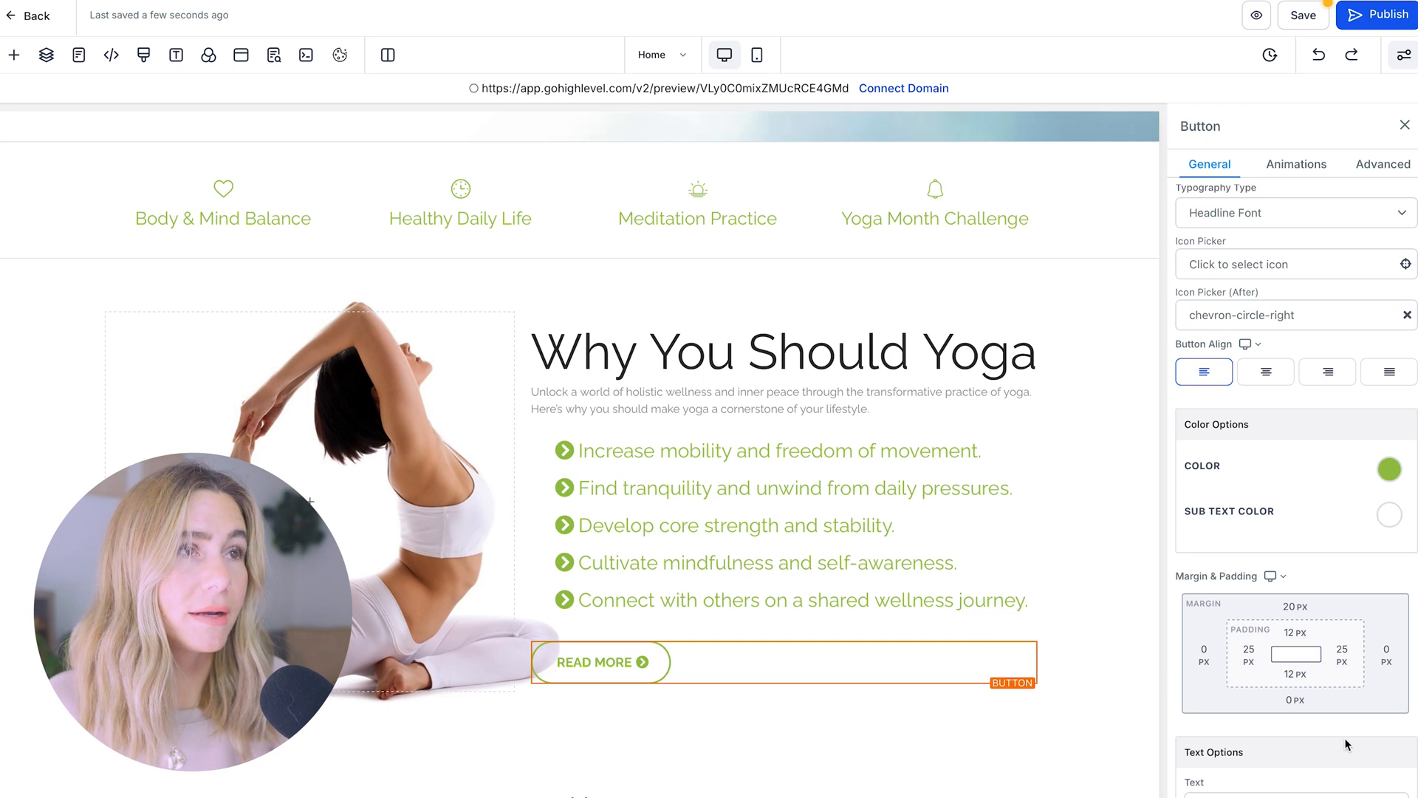
scroll(1345, 739, "up", 7)
scroll(1345, 739, "down", 8)
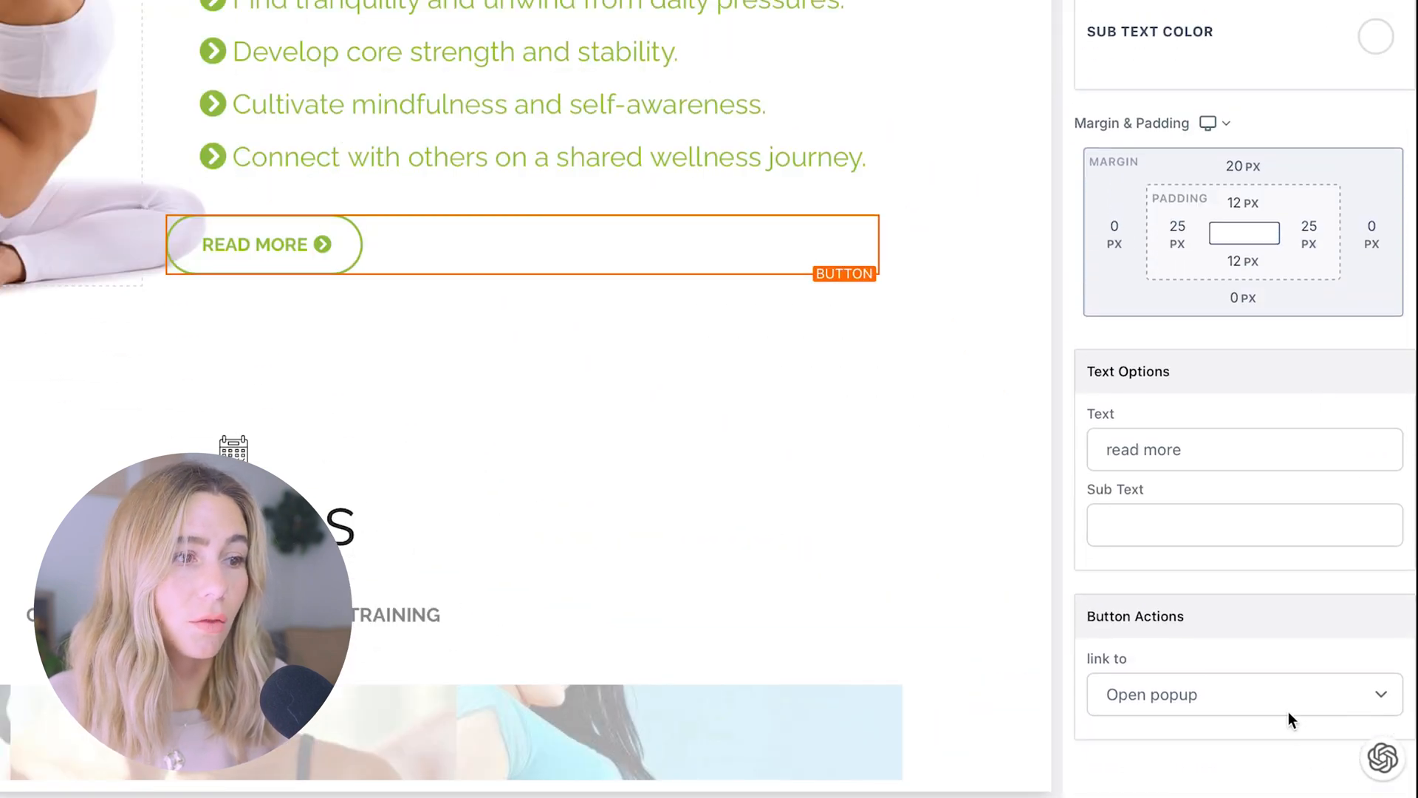
left_click(1288, 712)
scroll(1288, 711, "down", 3)
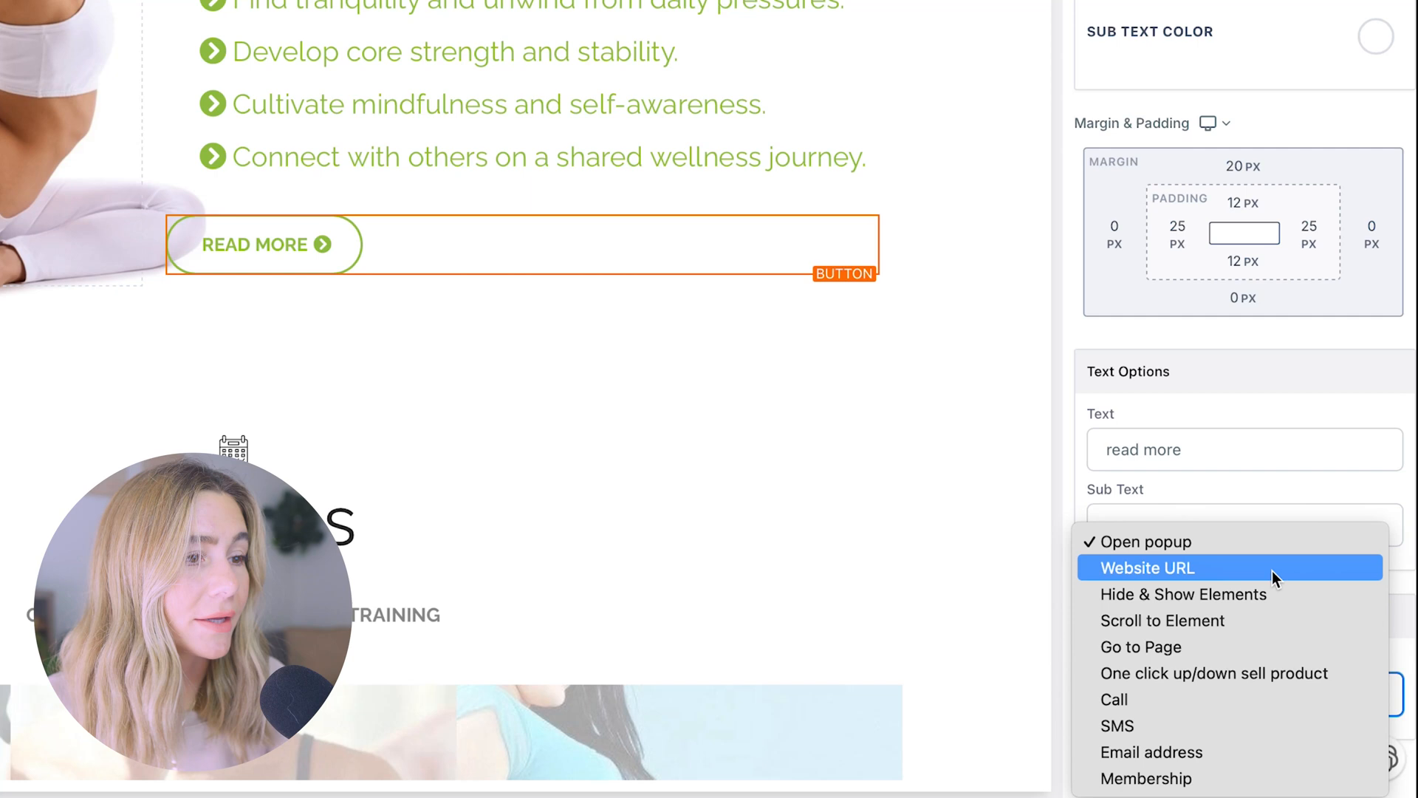
left_click(1216, 655)
scroll(1354, 600, "down", 2)
left_click(1200, 694)
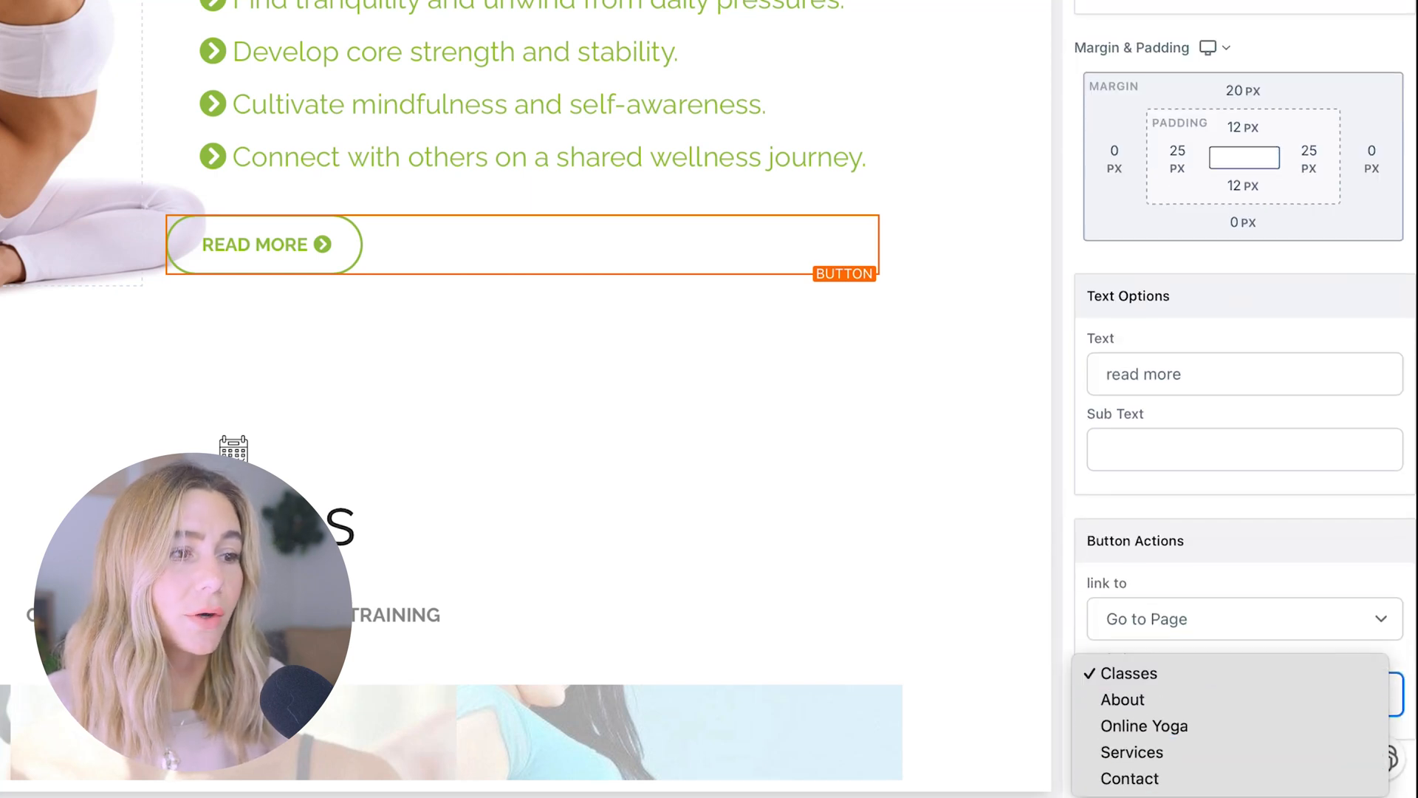
left_click(1201, 569)
Change the READ MORE button's link type to Website URL instead
left_click(1201, 632)
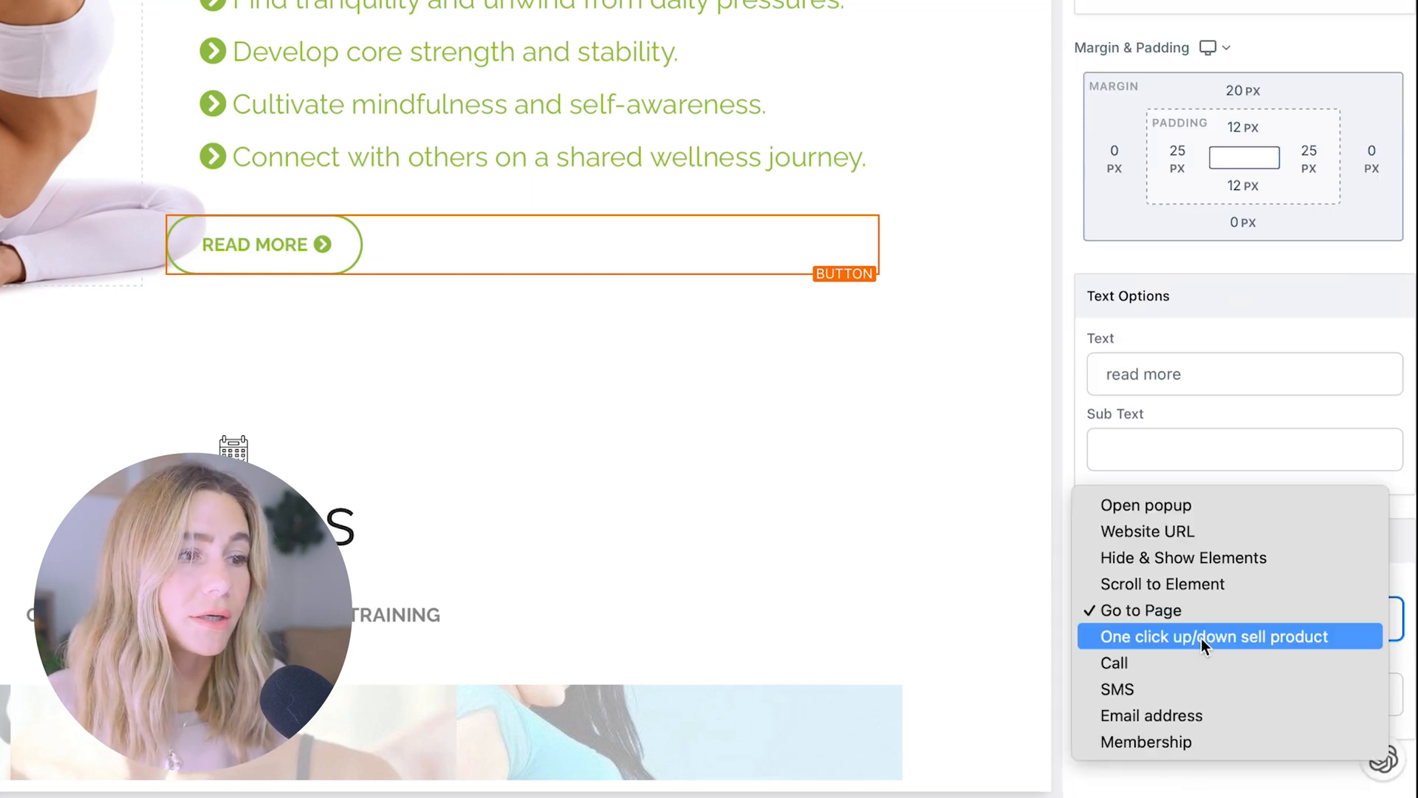
left_click(1198, 531)
left_click(1252, 701)
scroll(1340, 707, "down", 1)
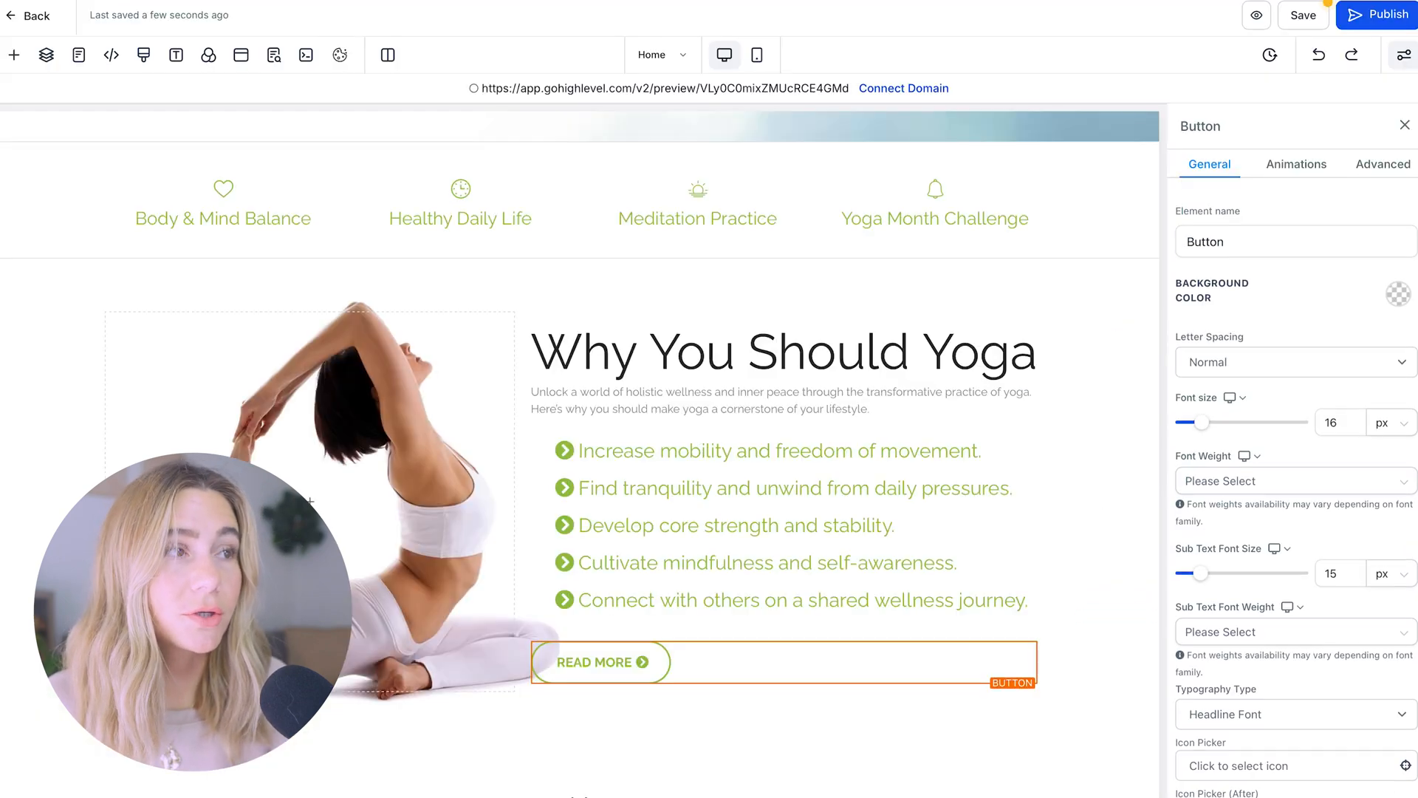
scroll(872, 615, "up", 4)
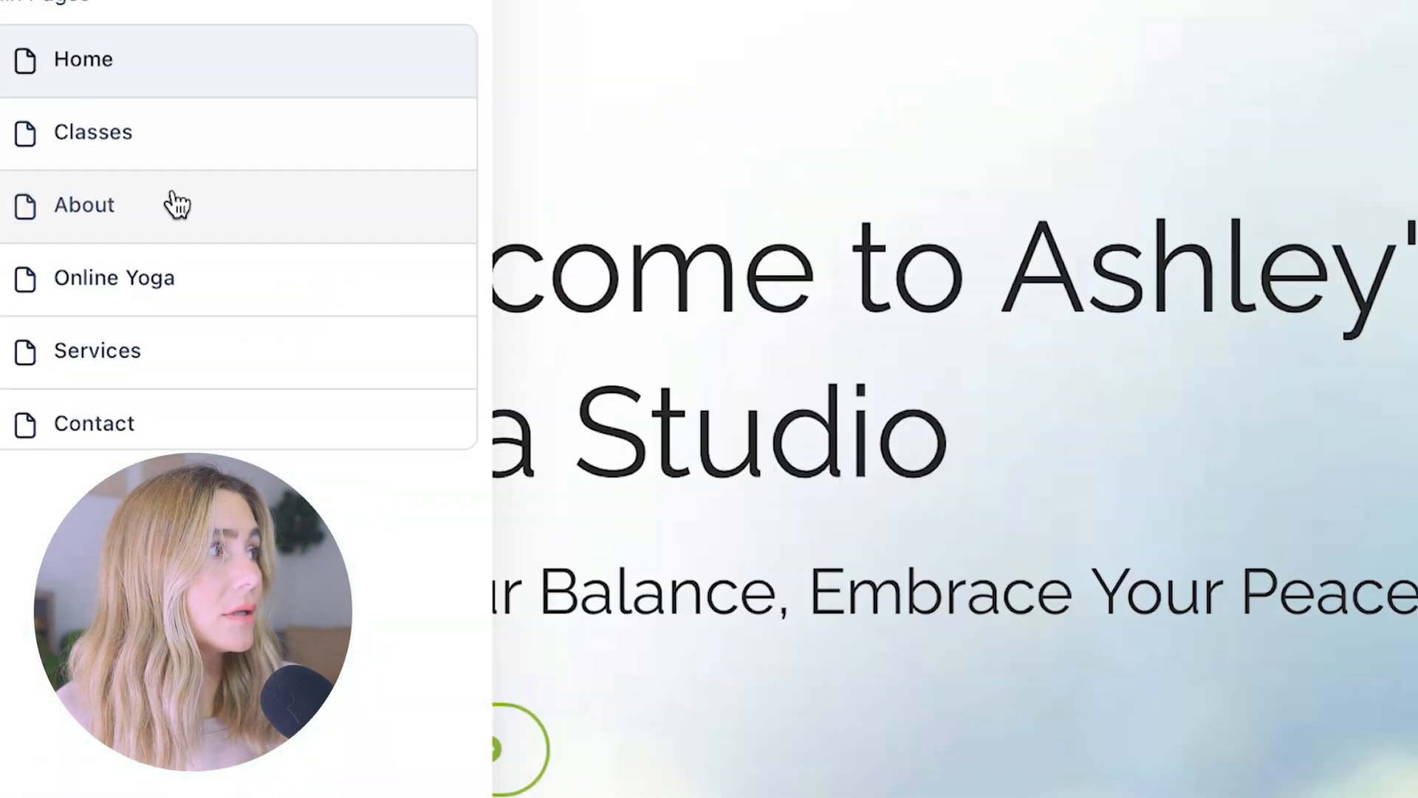
On the About page, set the hero background image to Fill 100% Width & Height
left_click(175, 199)
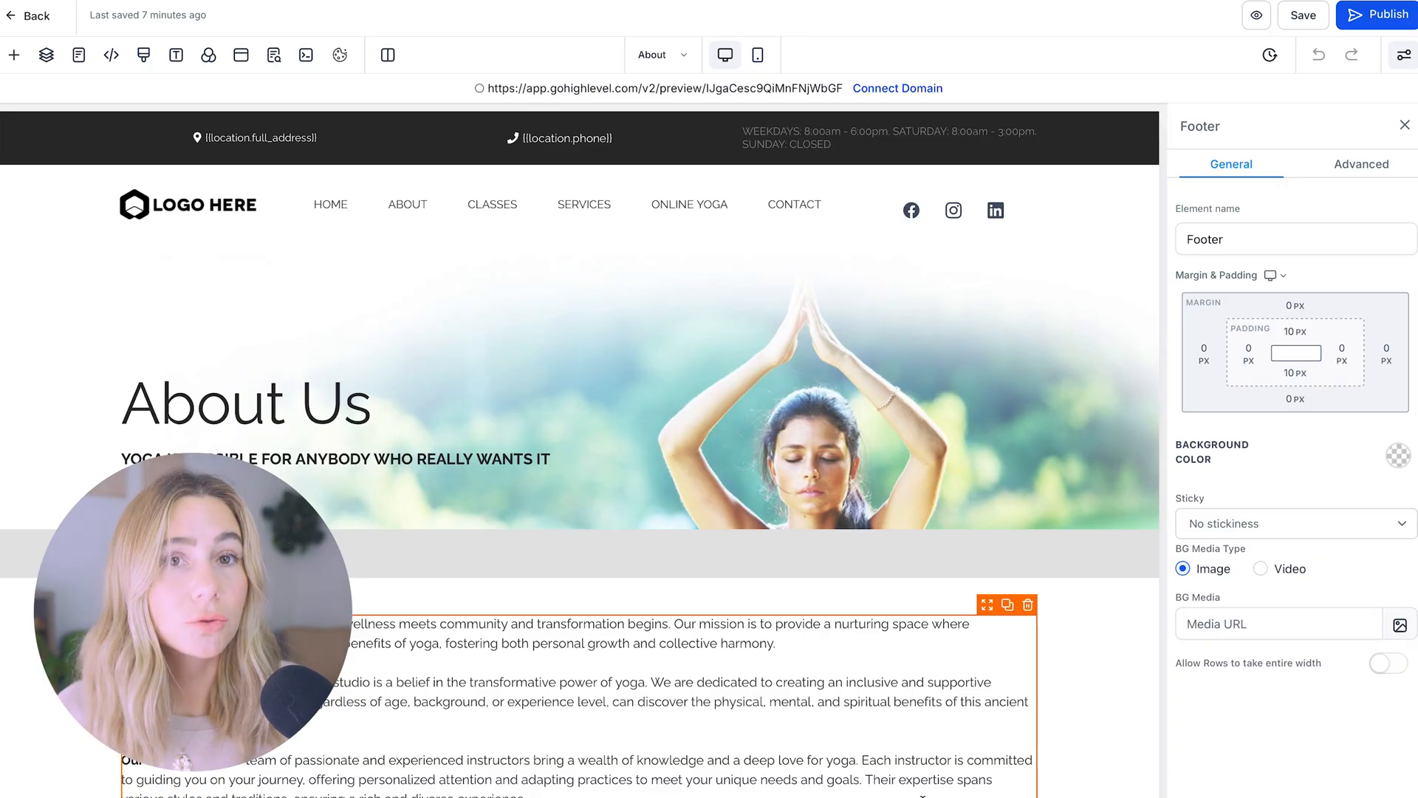
scroll(923, 795, "down", 1)
scroll(922, 782, "up", 1)
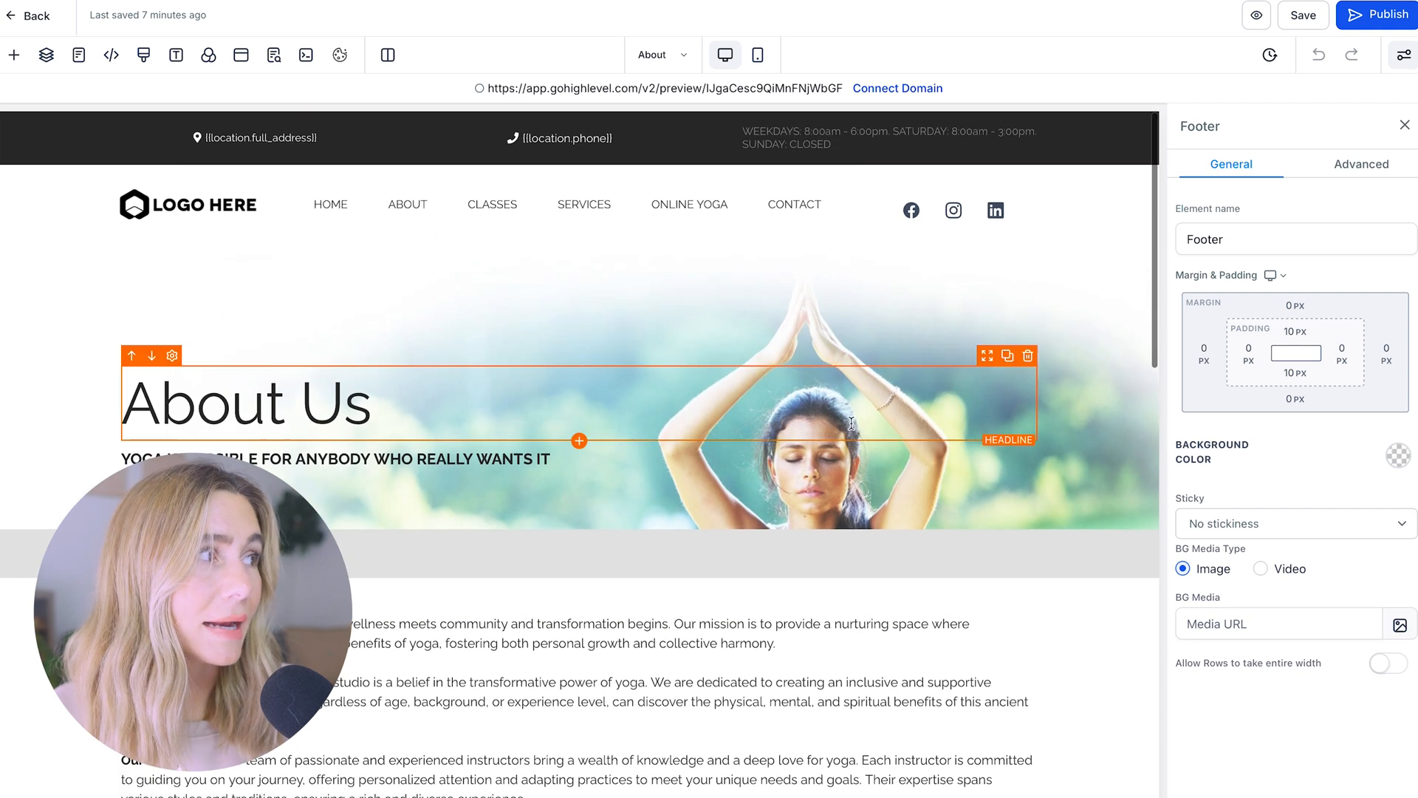
left_click(900, 315)
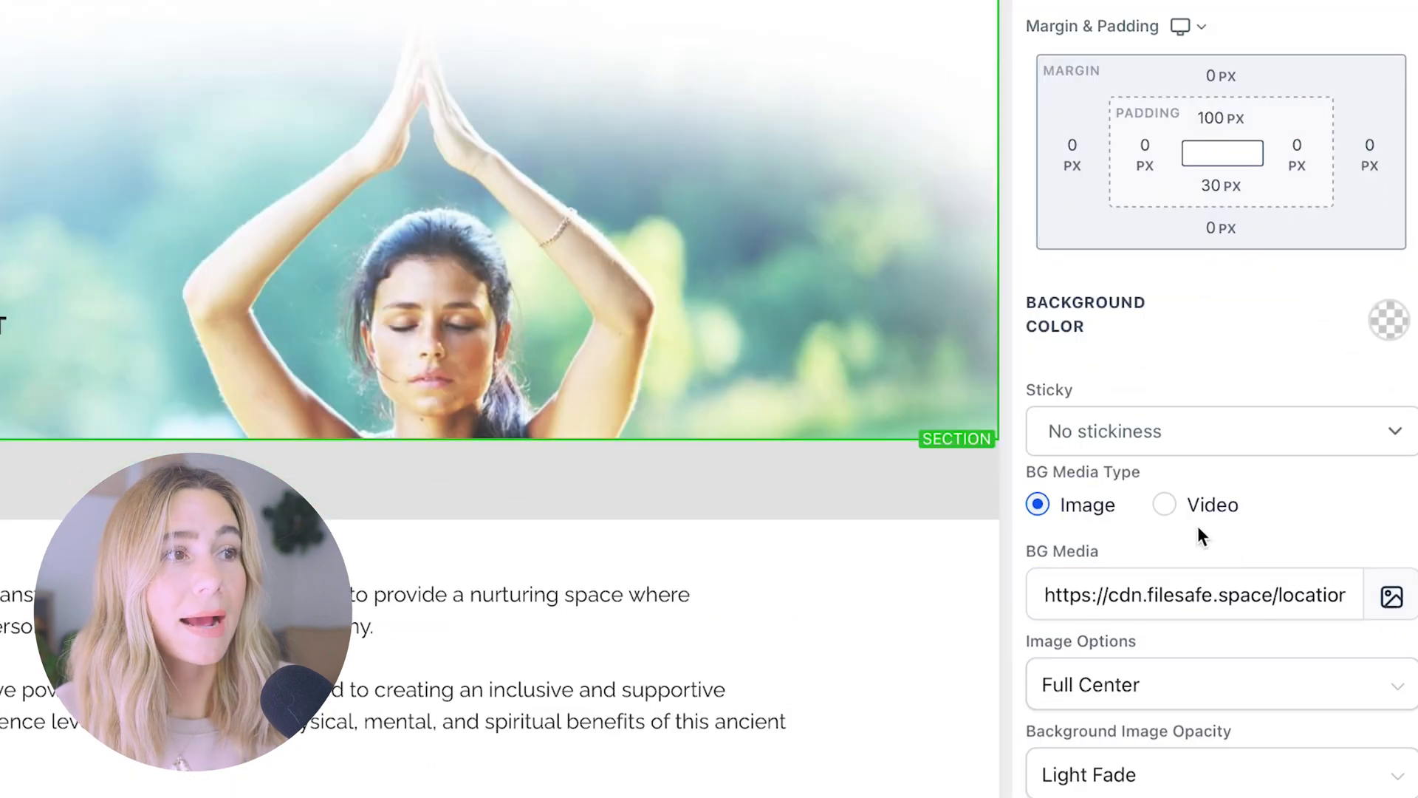
left_click(1392, 595)
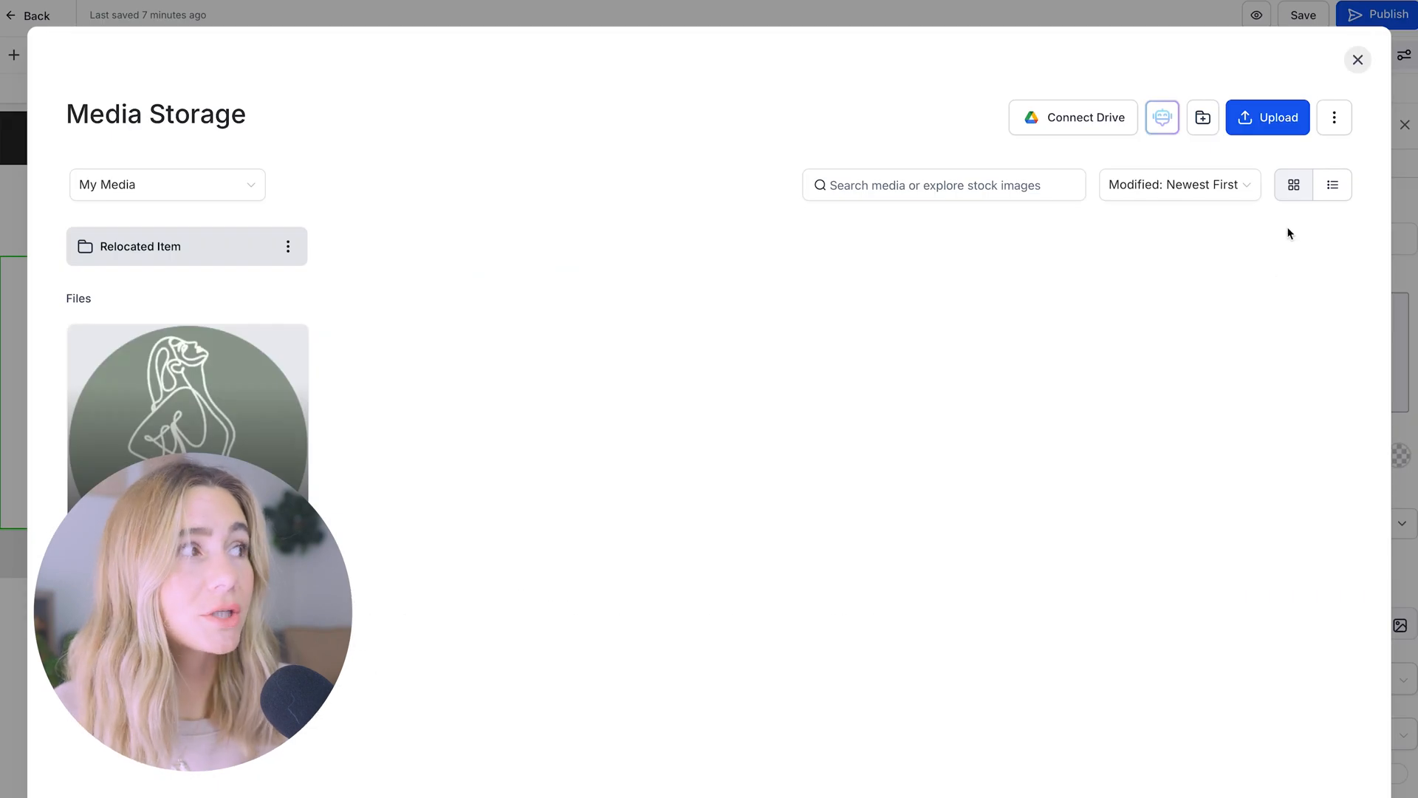
left_click(1357, 61)
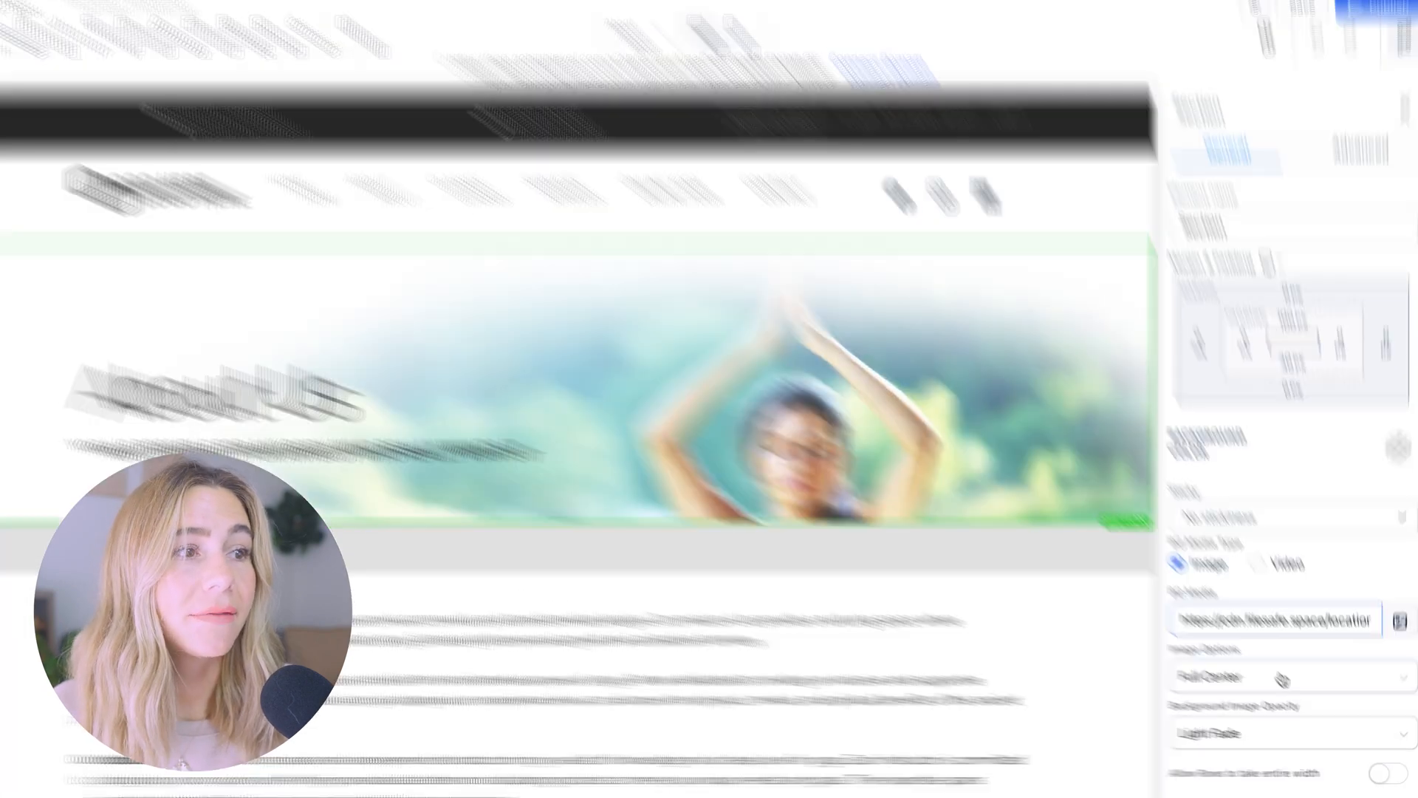
left_click(1285, 683)
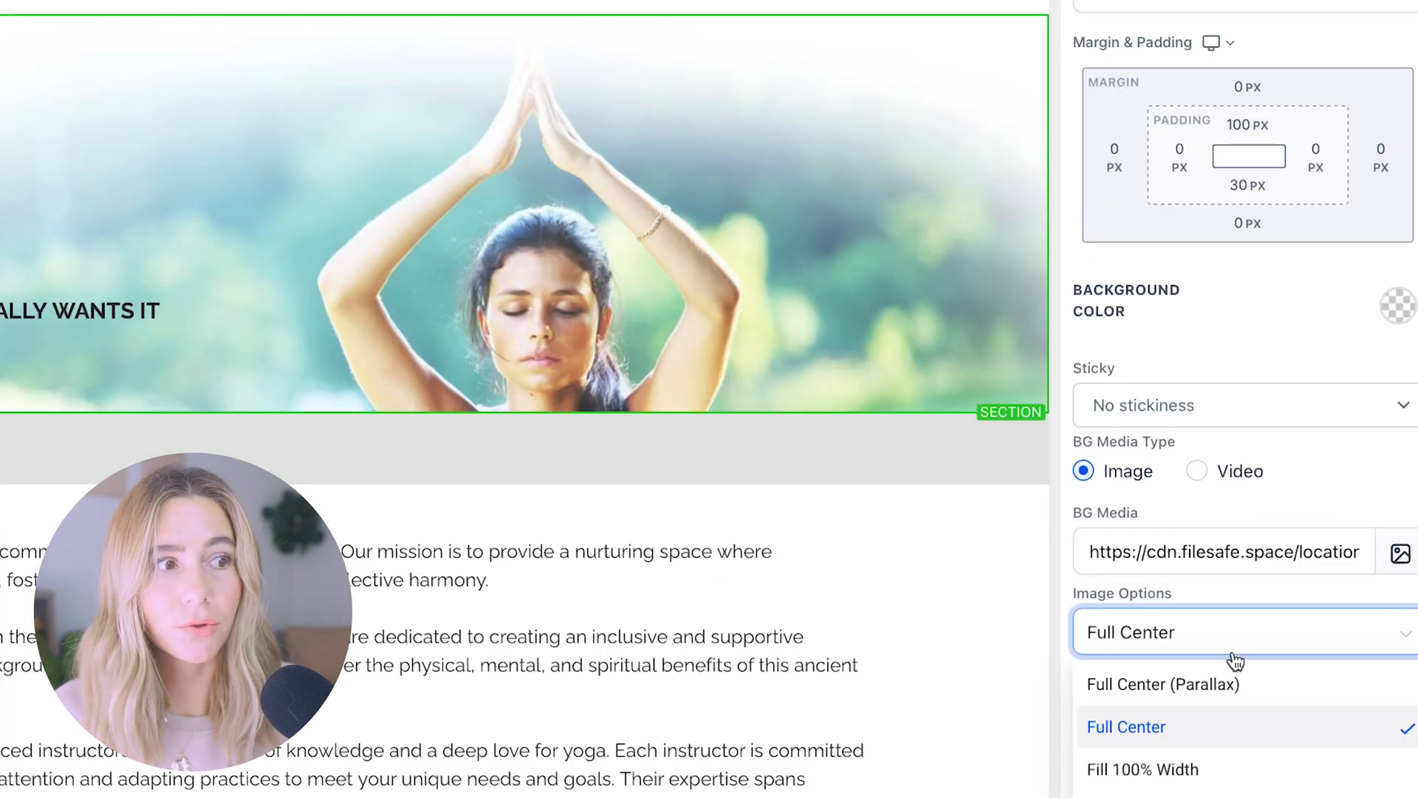
left_click(1238, 768)
Try half and no fade on the hero image, leaving it at a light fade
left_click(1228, 712)
left_click(1125, 645)
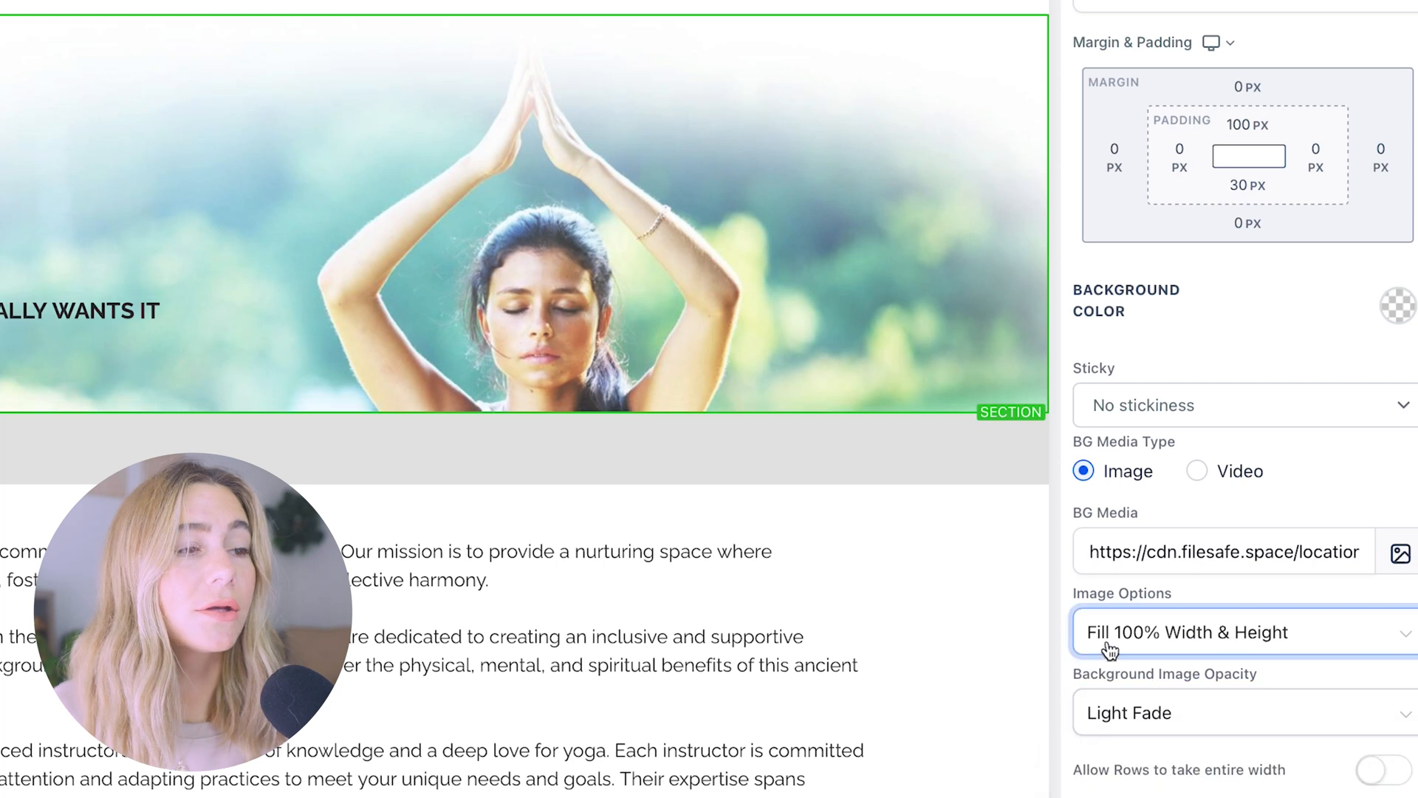
left_click(1265, 719)
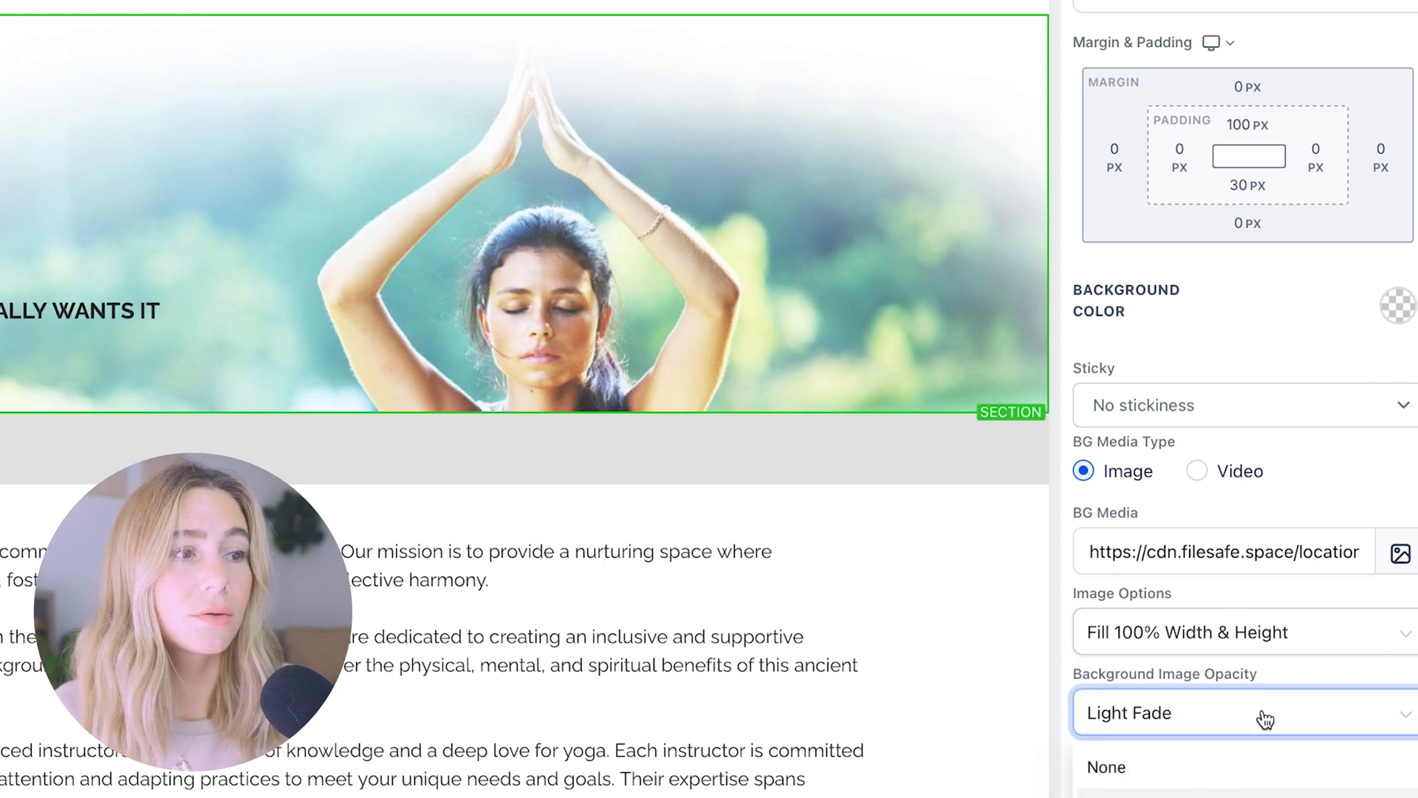
left_click(1226, 793)
left_click(1219, 727)
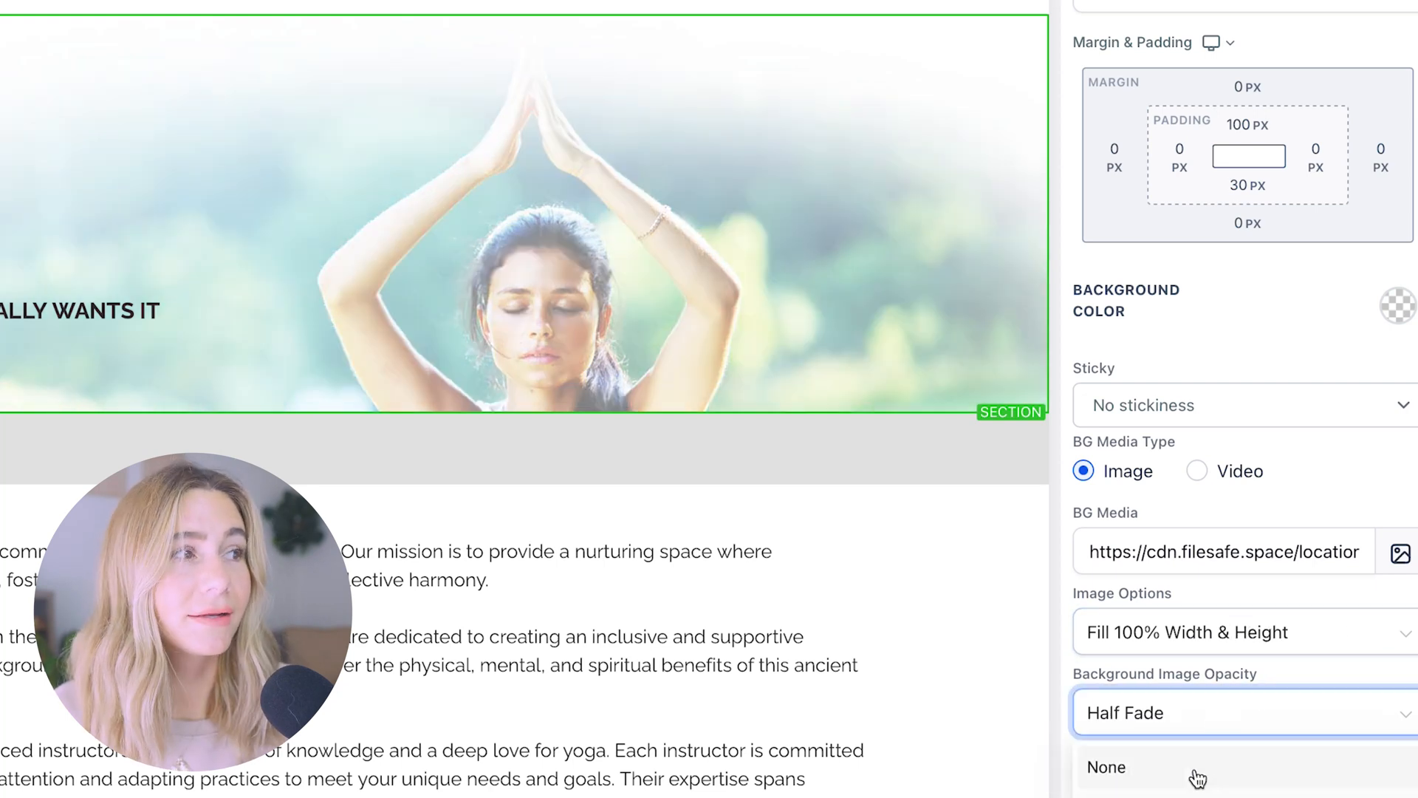
left_click(1198, 776)
left_click(1203, 716)
left_click(1197, 788)
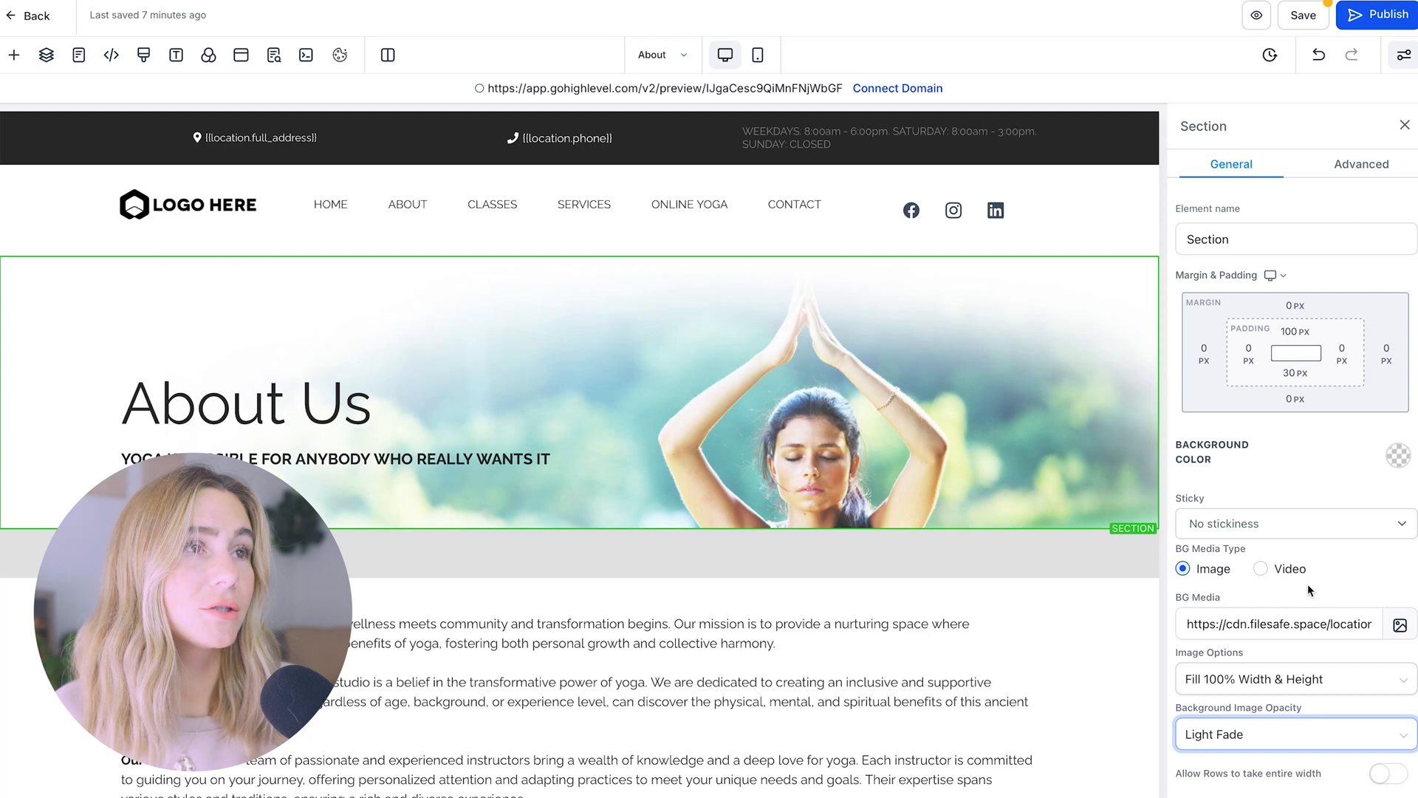
Glance at the section's advanced settings, then switch to the Services page
left_click(1362, 164)
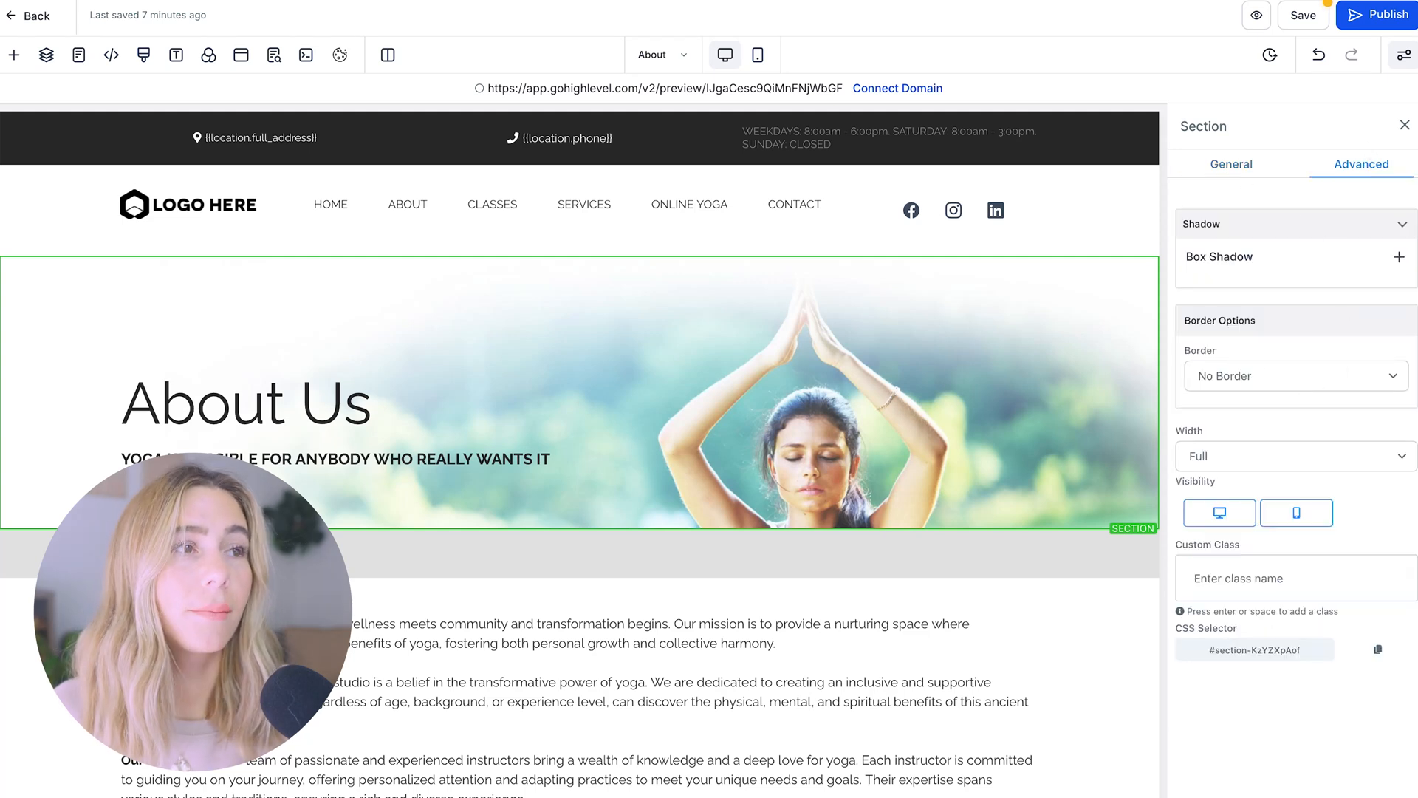
left_click(1232, 164)
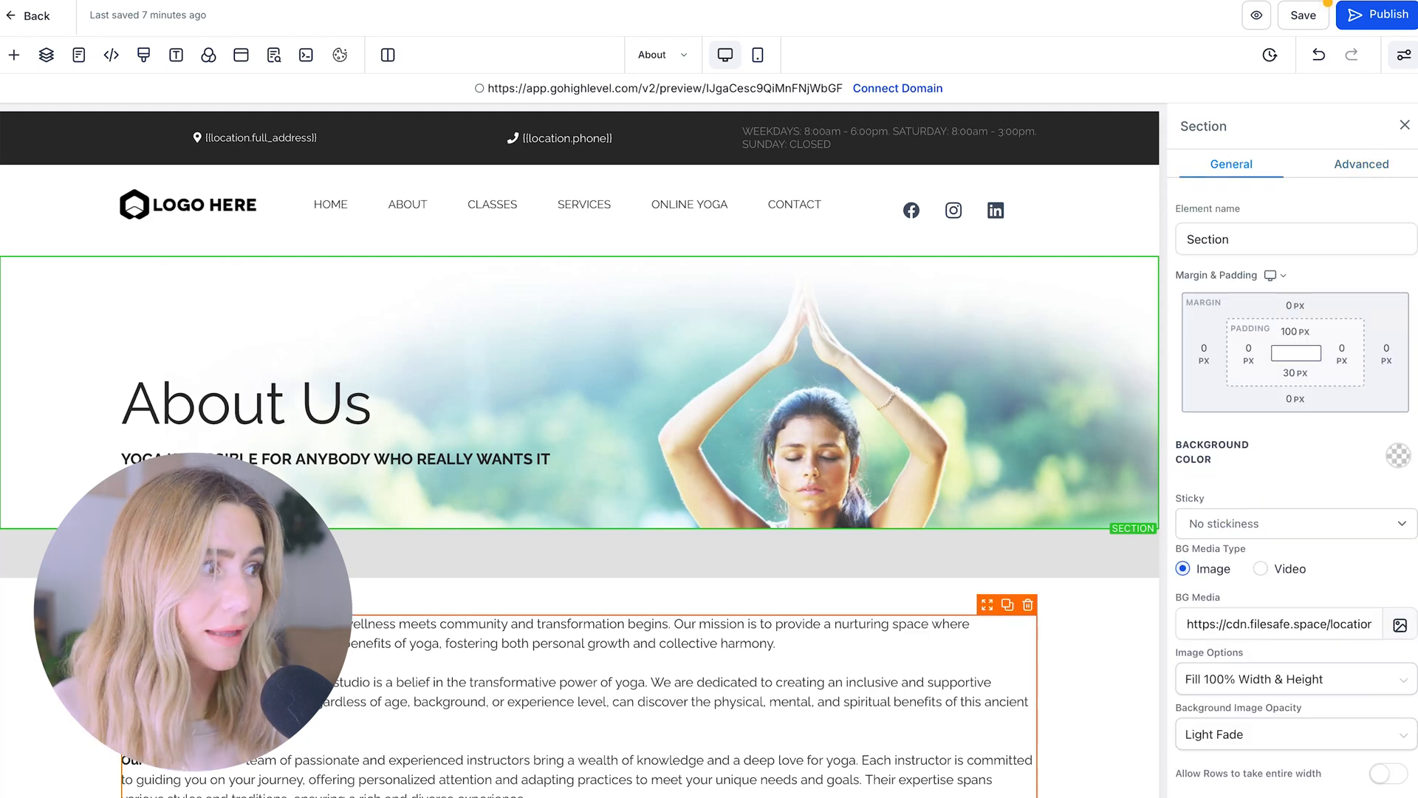
left_click(78, 55)
left_click(102, 327)
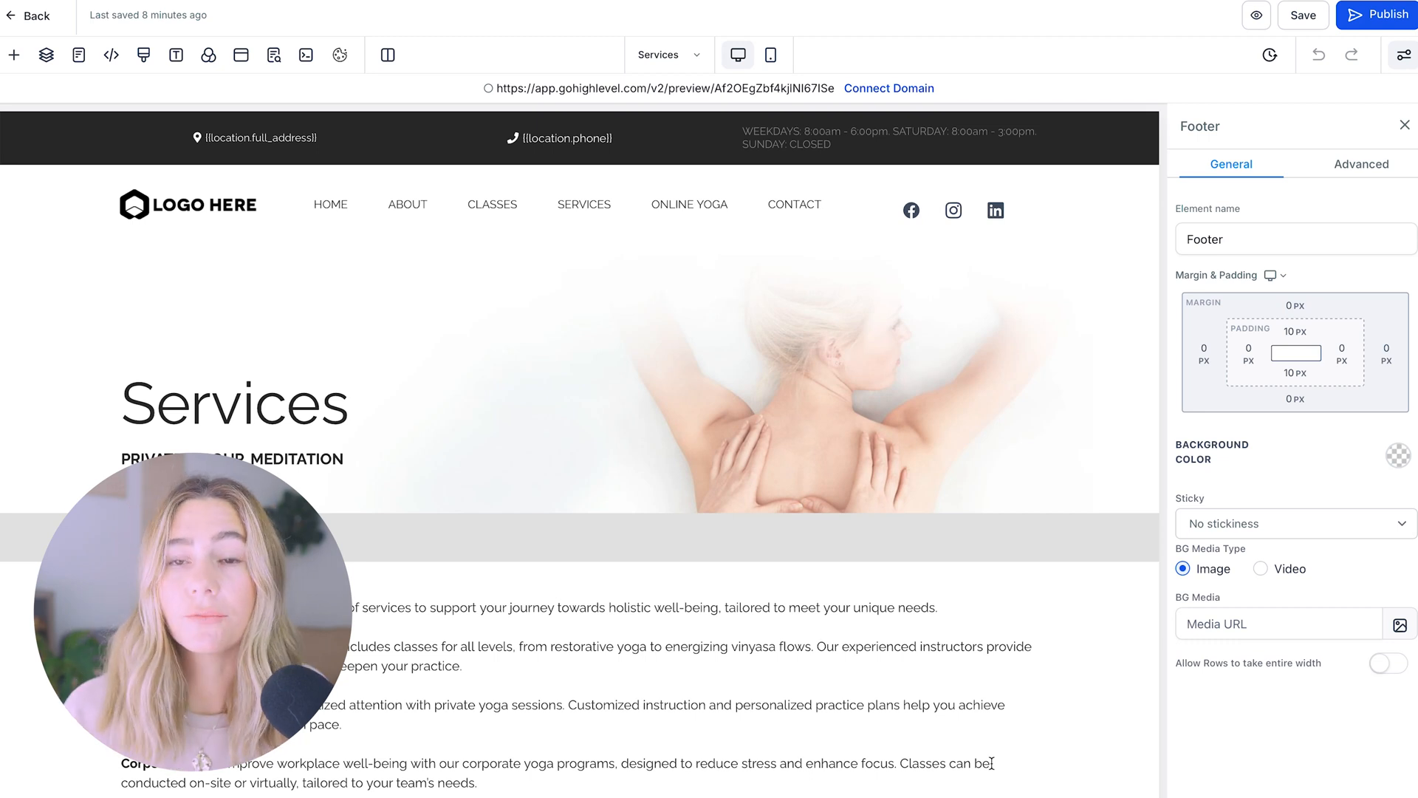
Select the Group Yoga class paragraph in the Services page's Classes section and scroll the page
scroll(991, 763, "down", 15)
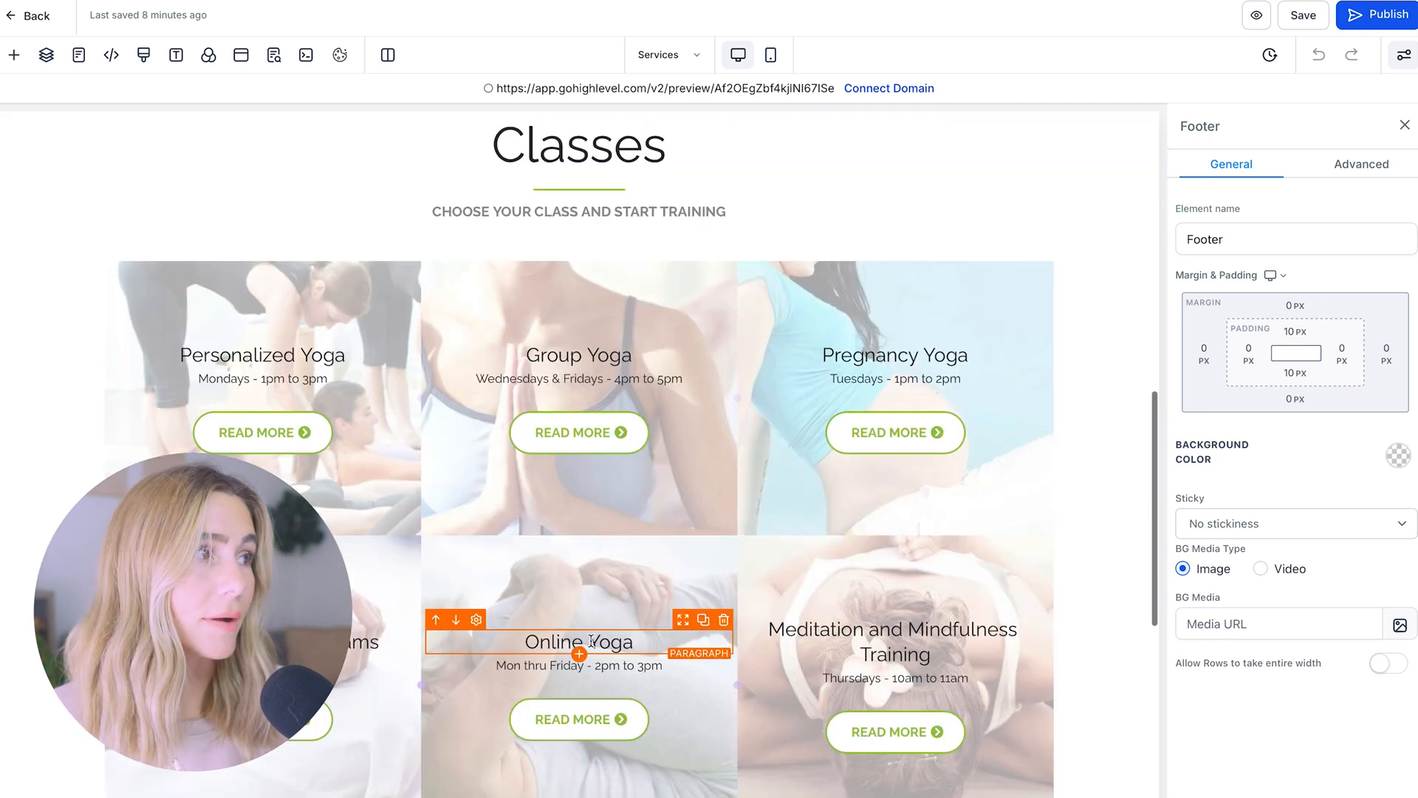
left_click(574, 339)
left_click(610, 358)
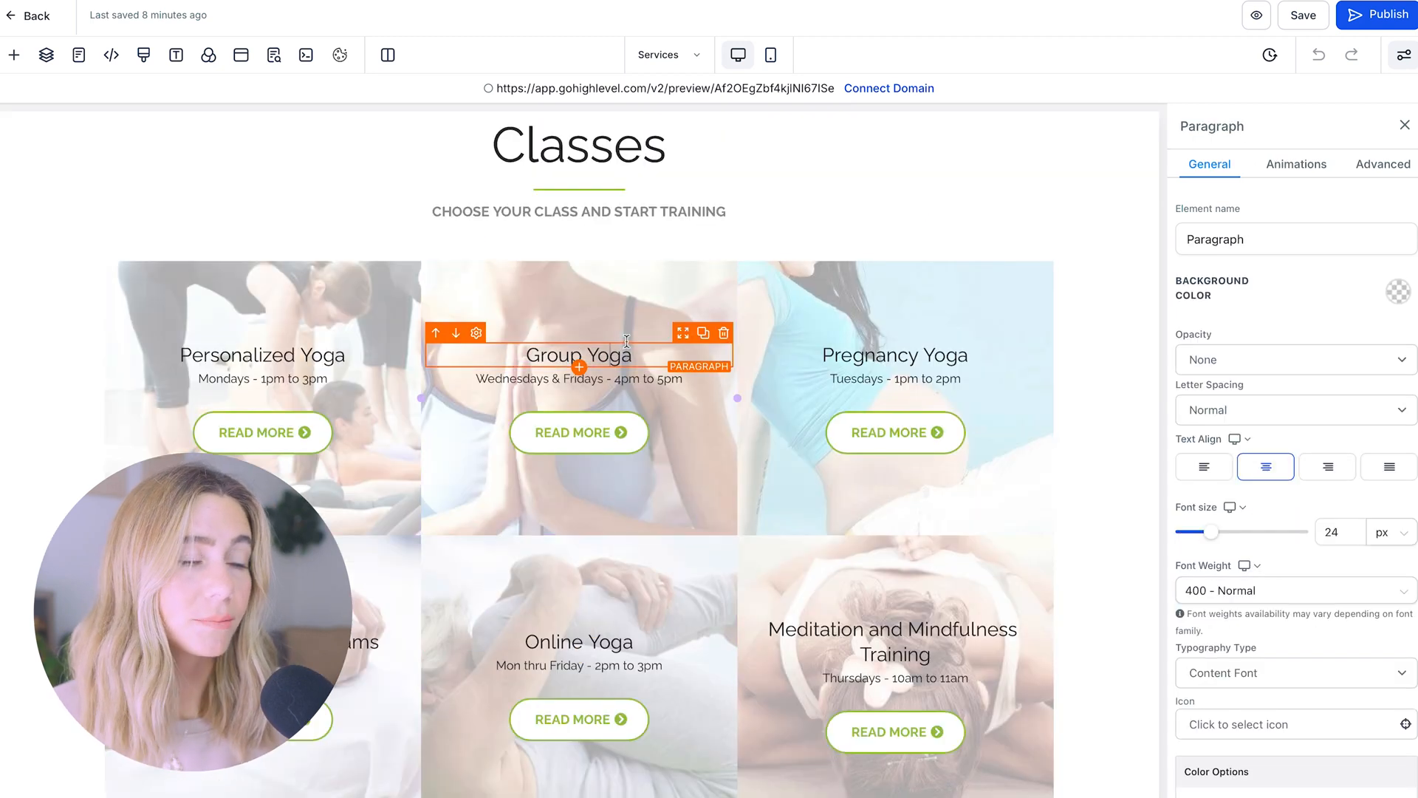
scroll(640, 489, "down", 5)
scroll(640, 489, "up", 20)
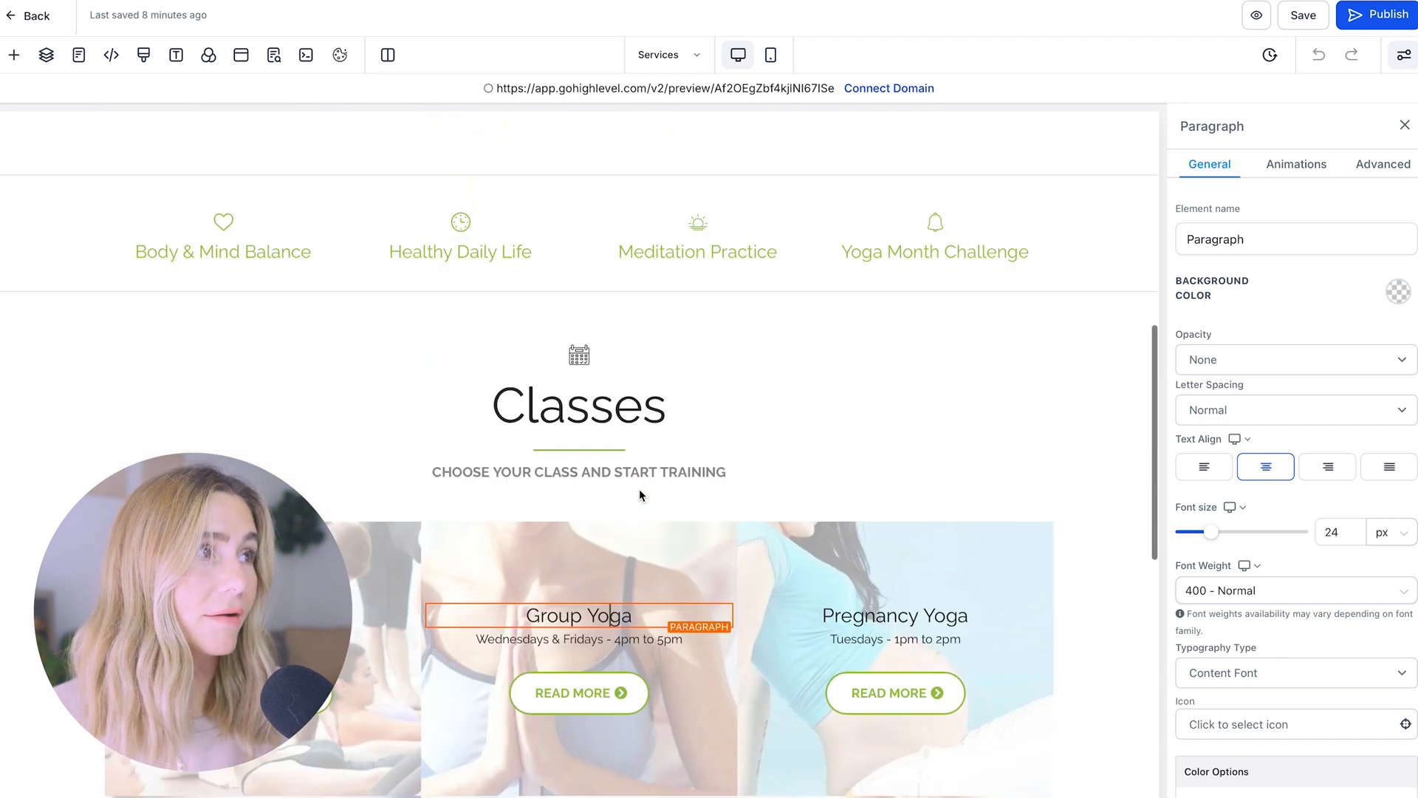
scroll(639, 489, "down", 1)
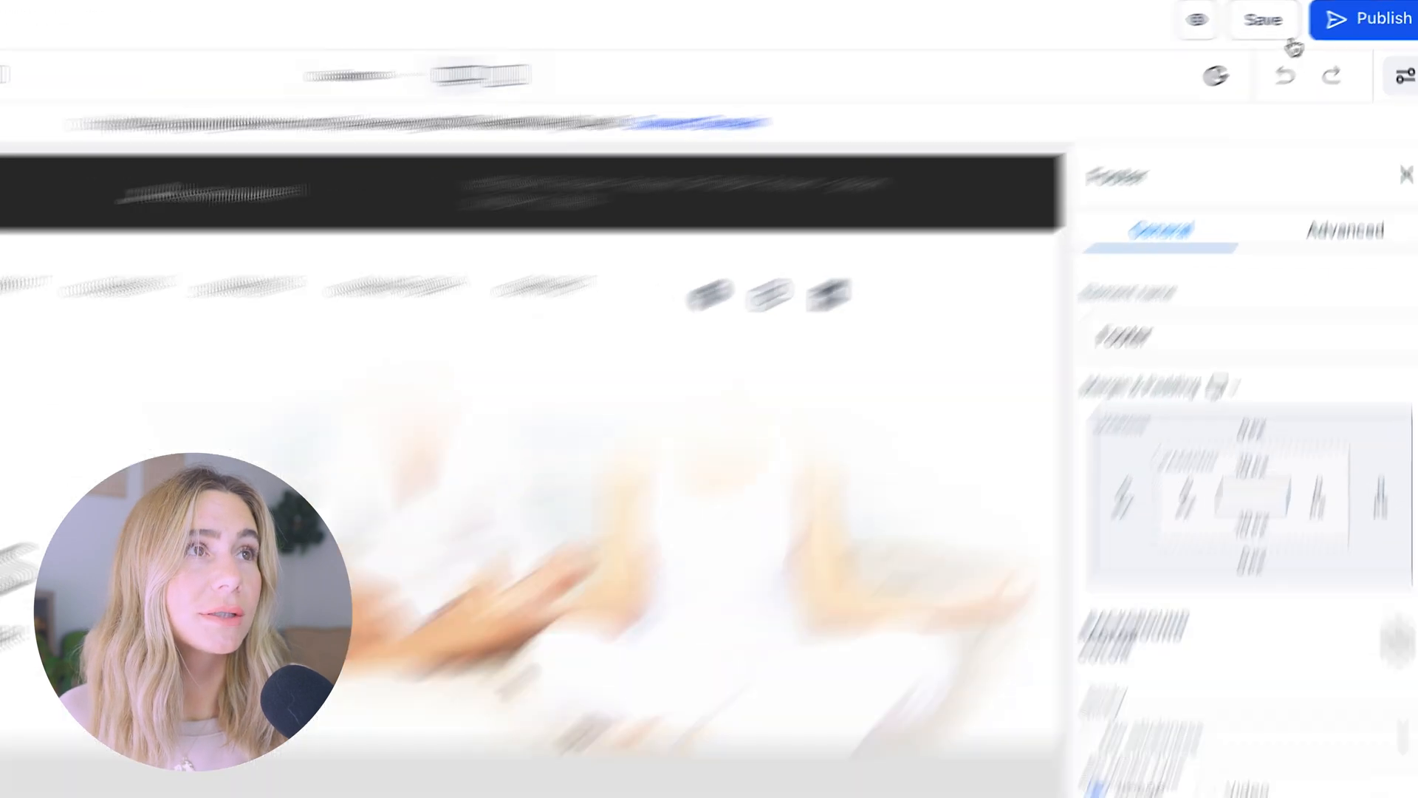
Save the Contact page, then create a new form, Form 0, from Sites > Forms
left_click(1312, 20)
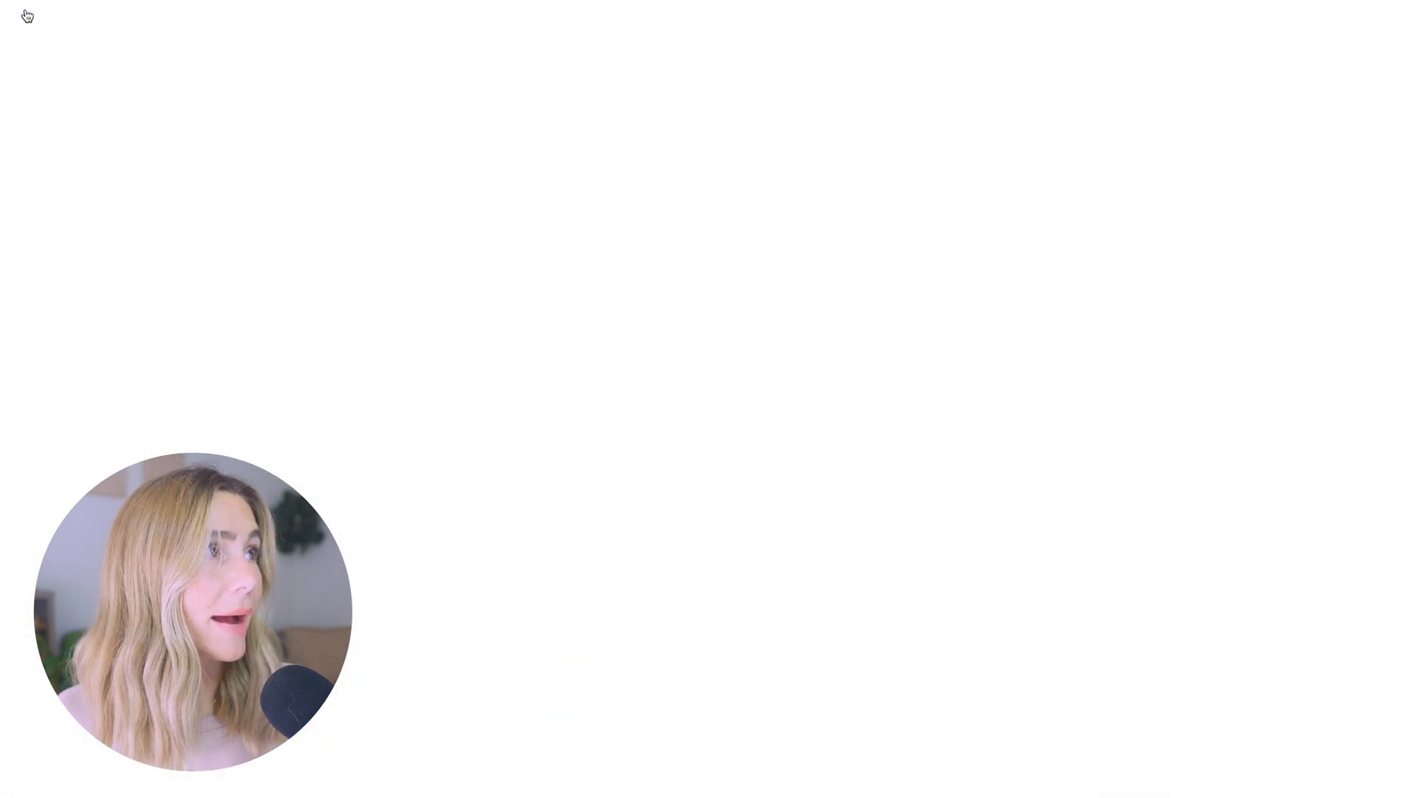
mouse_move(733, 51)
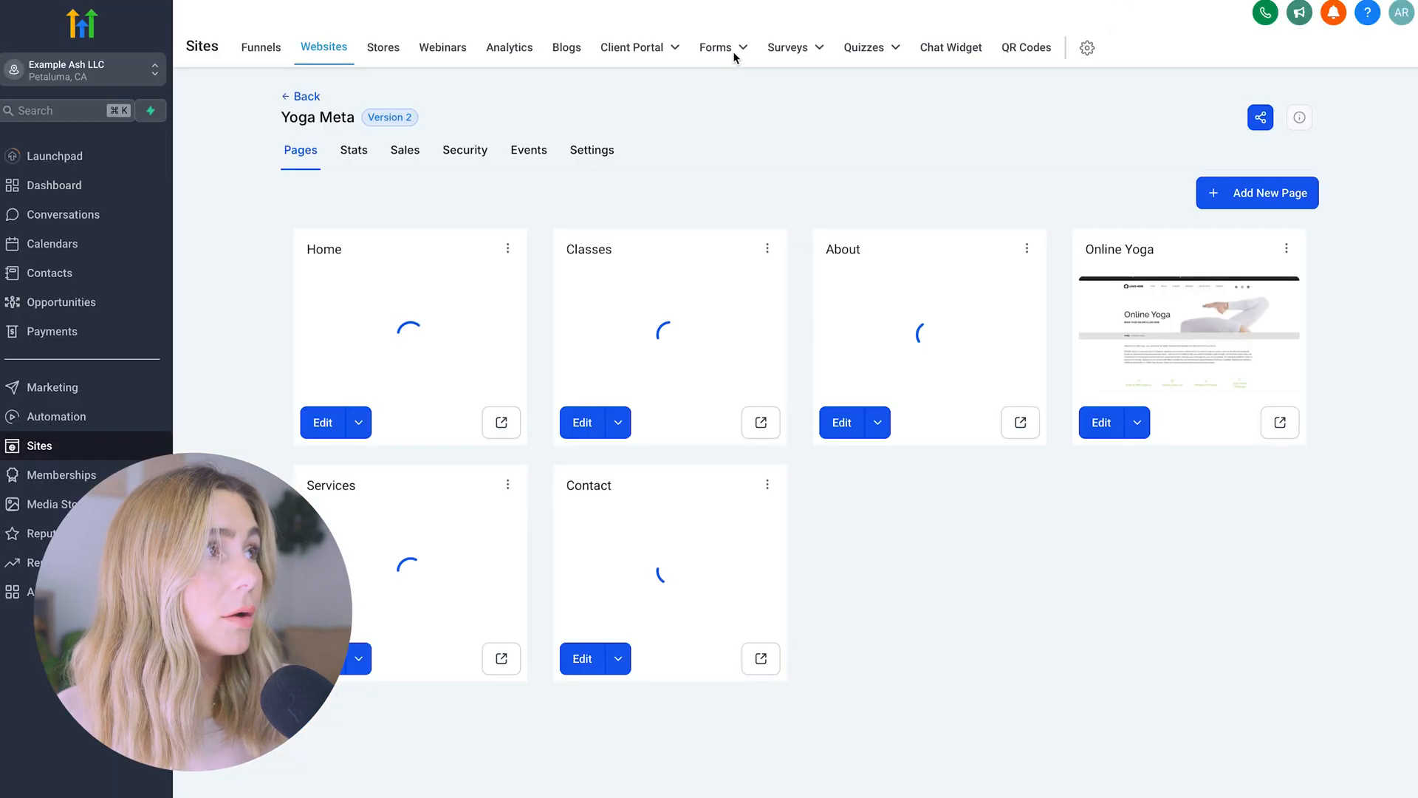
left_click(691, 82)
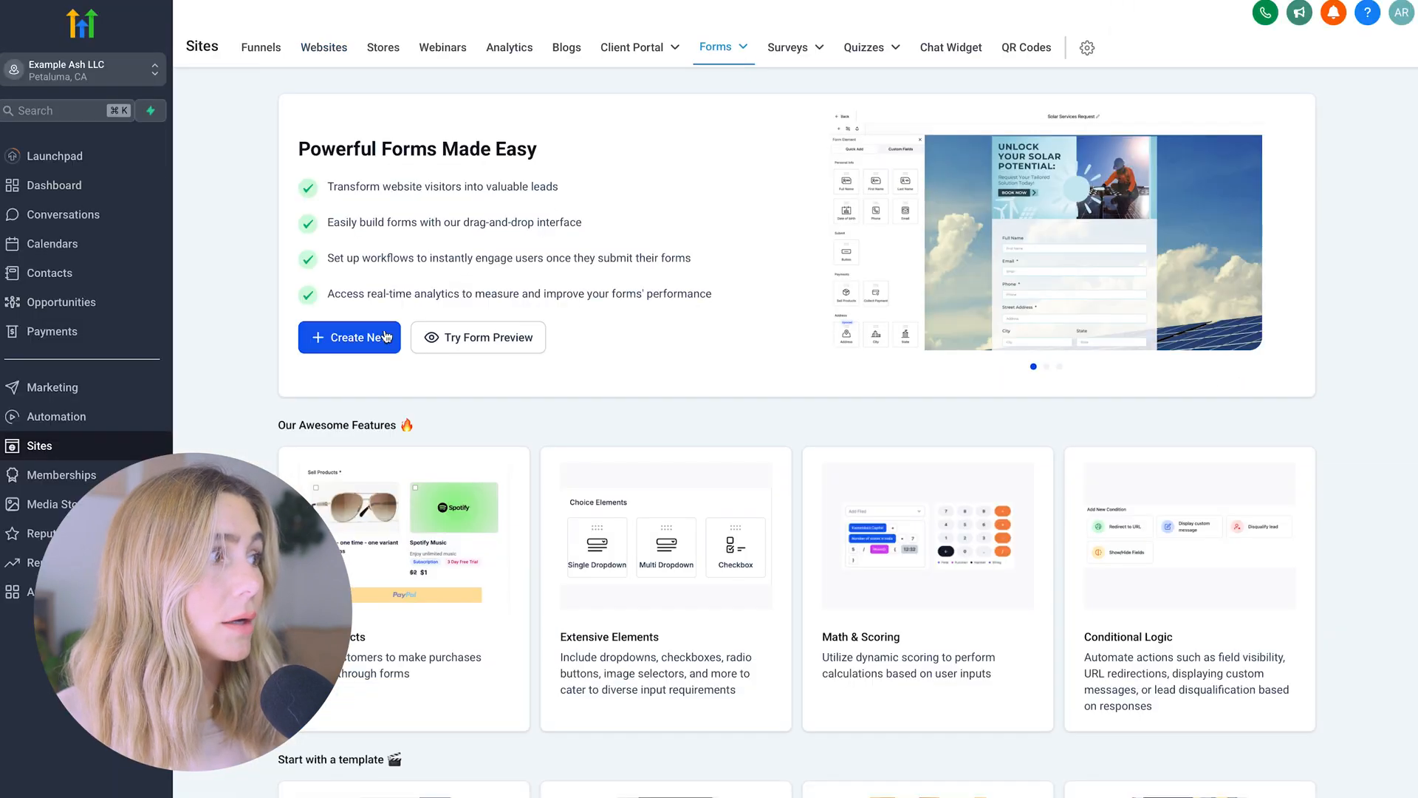
left_click(350, 341)
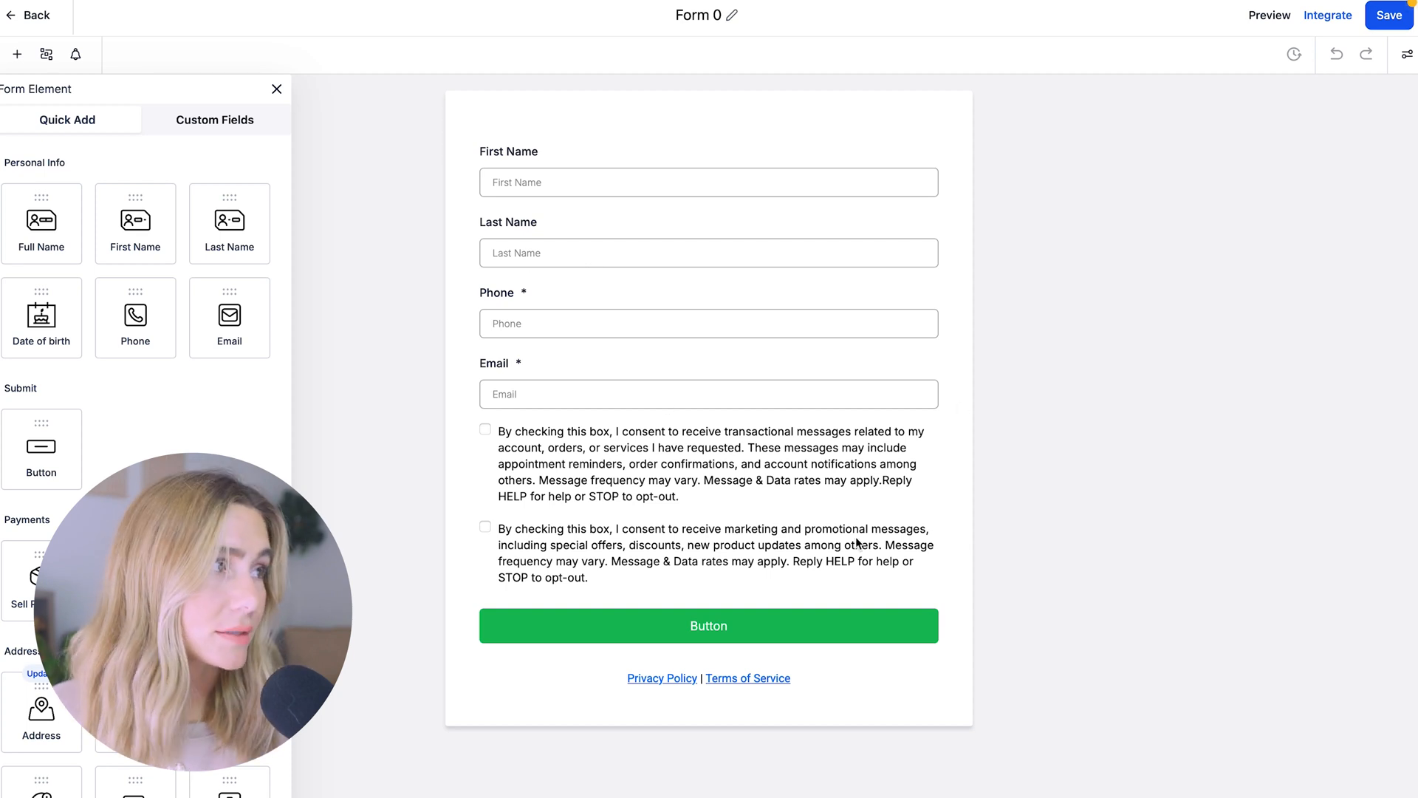
Inspect the First Name and consent settings, then add and remove a Date of birth field
left_click(700, 167)
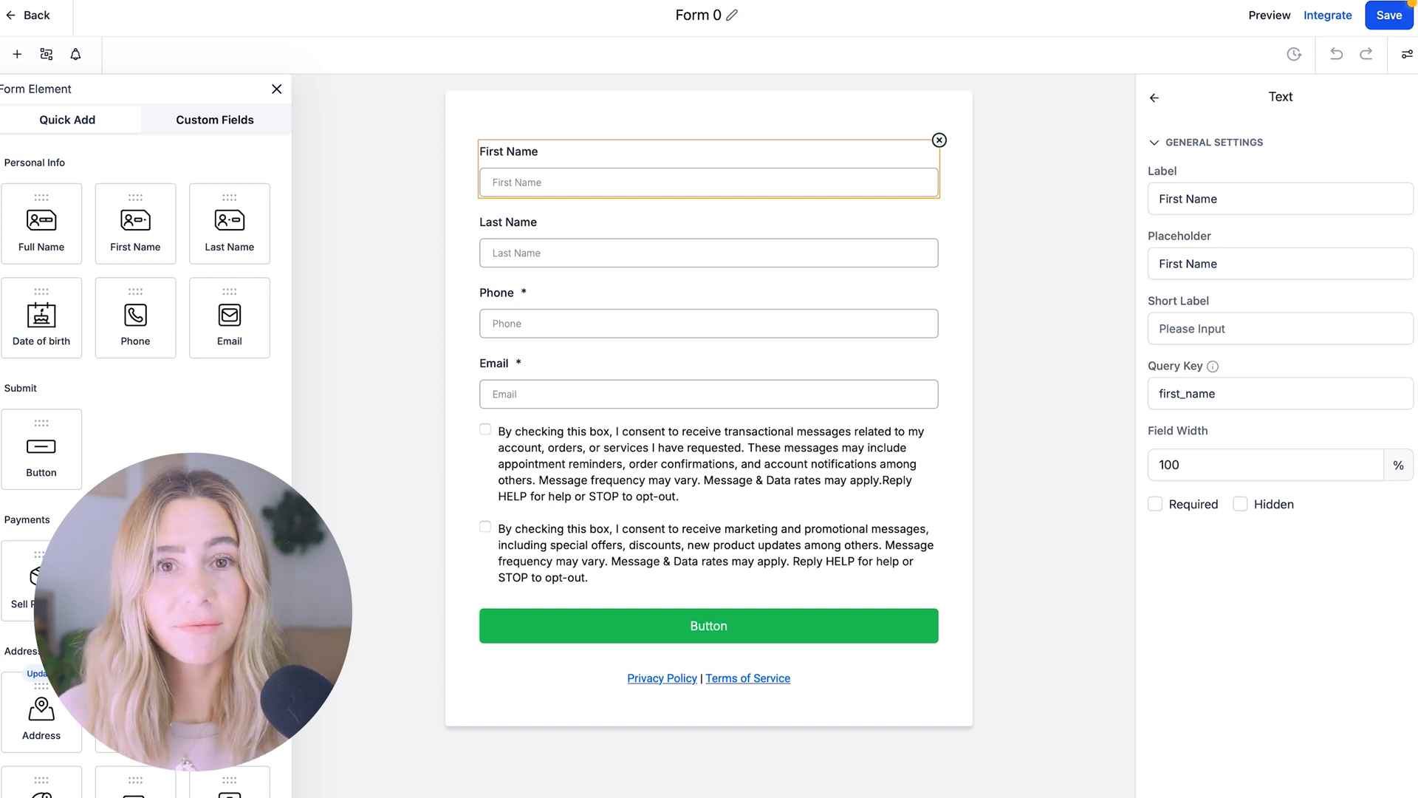
left_click(656, 469)
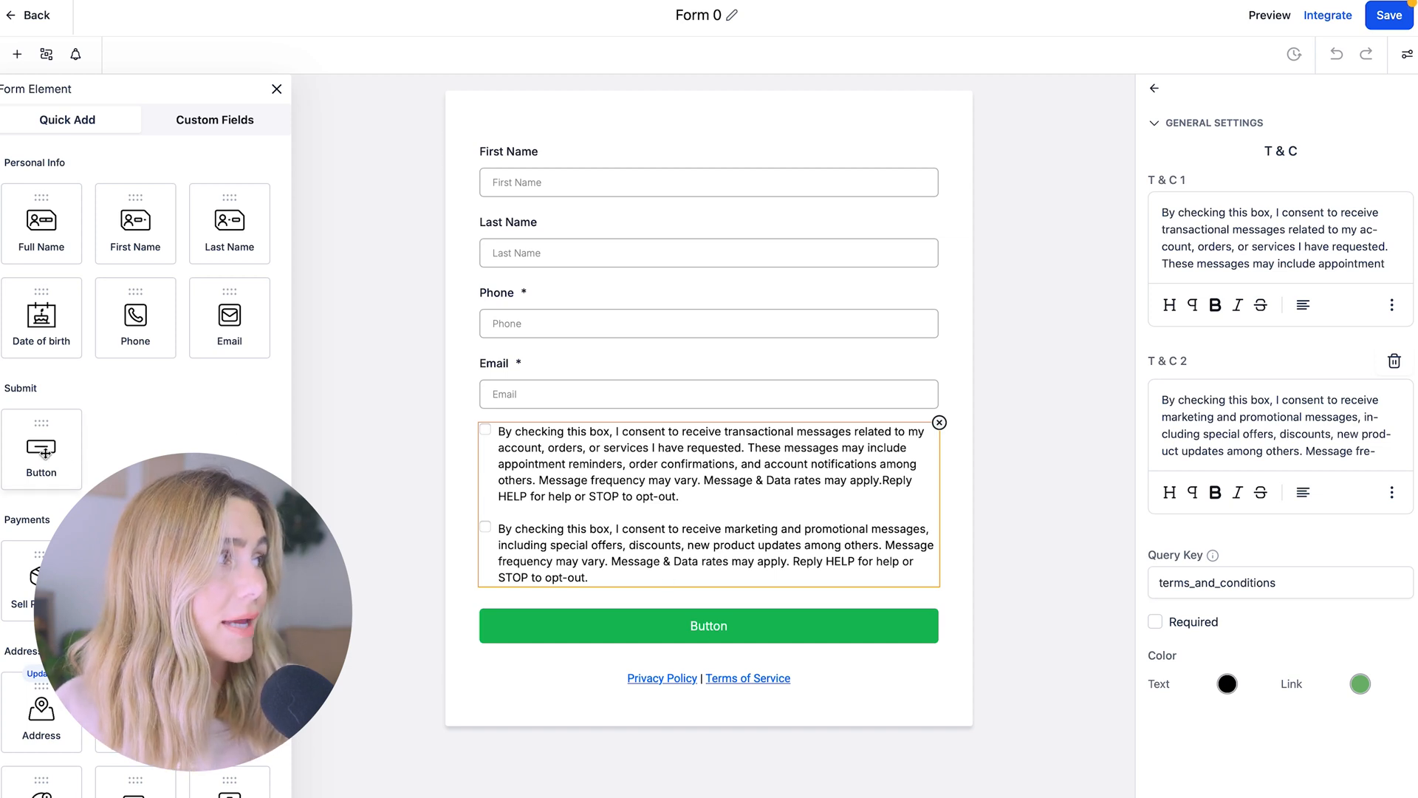
left_click_drag(41, 316, 610, 390)
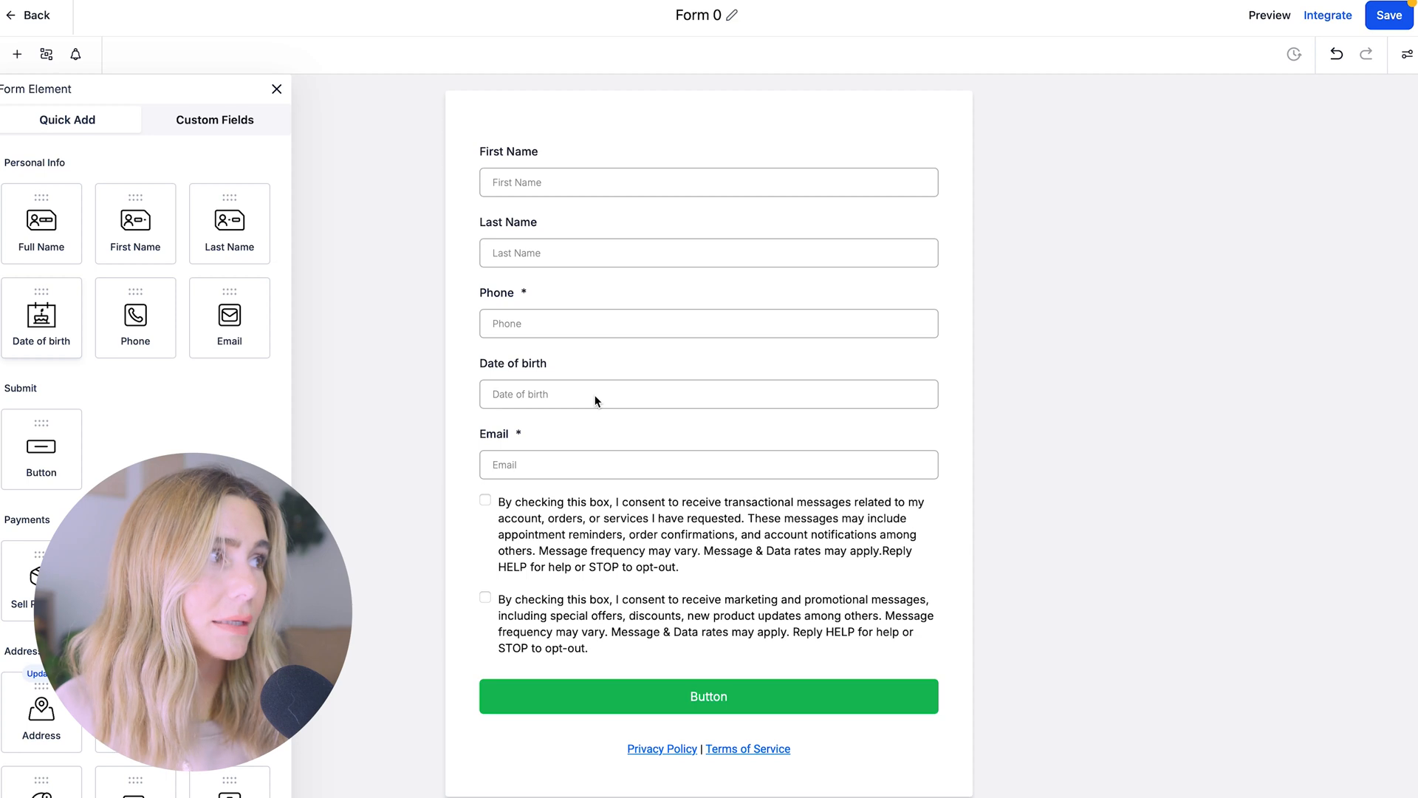
left_click(602, 393)
left_click(944, 354)
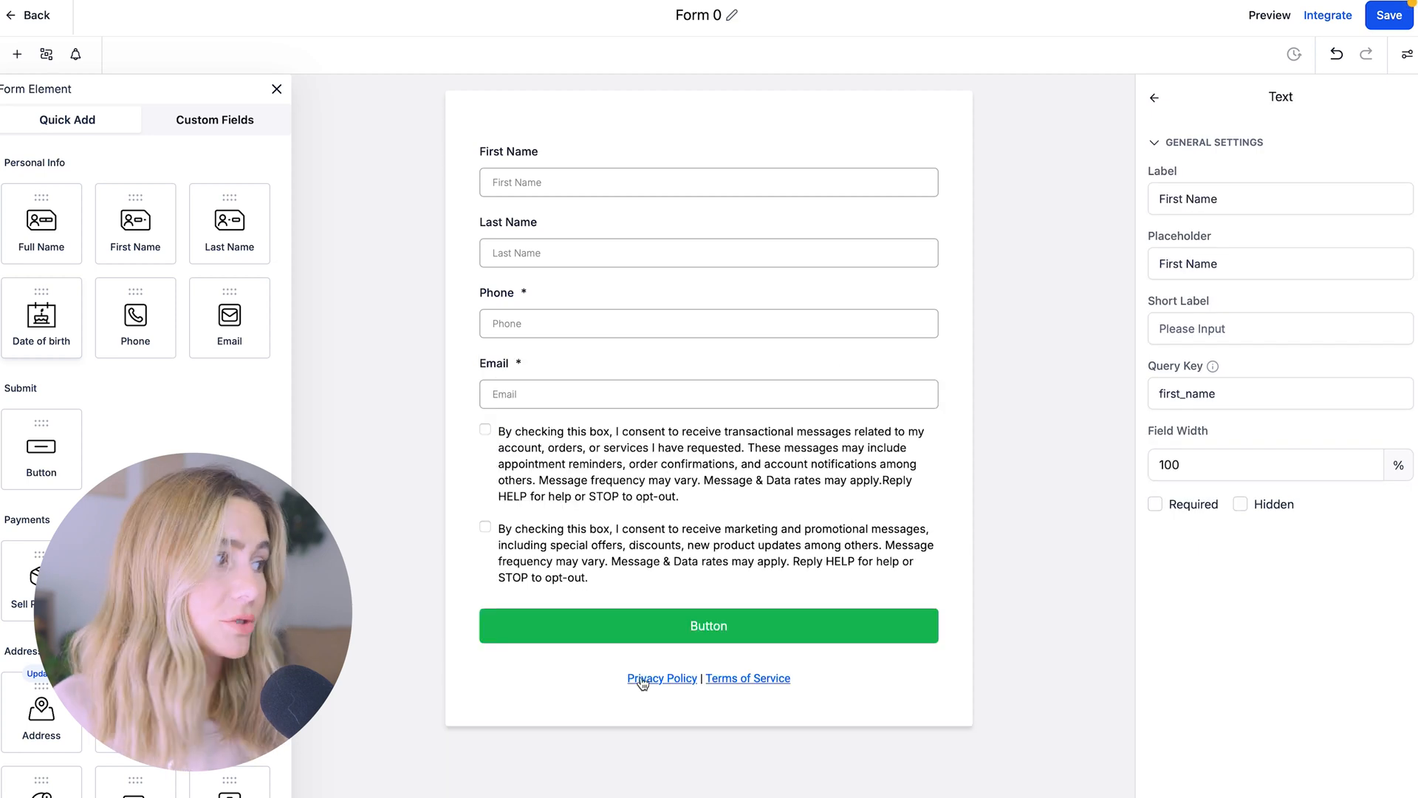
scroll(148, 369, "down", 5)
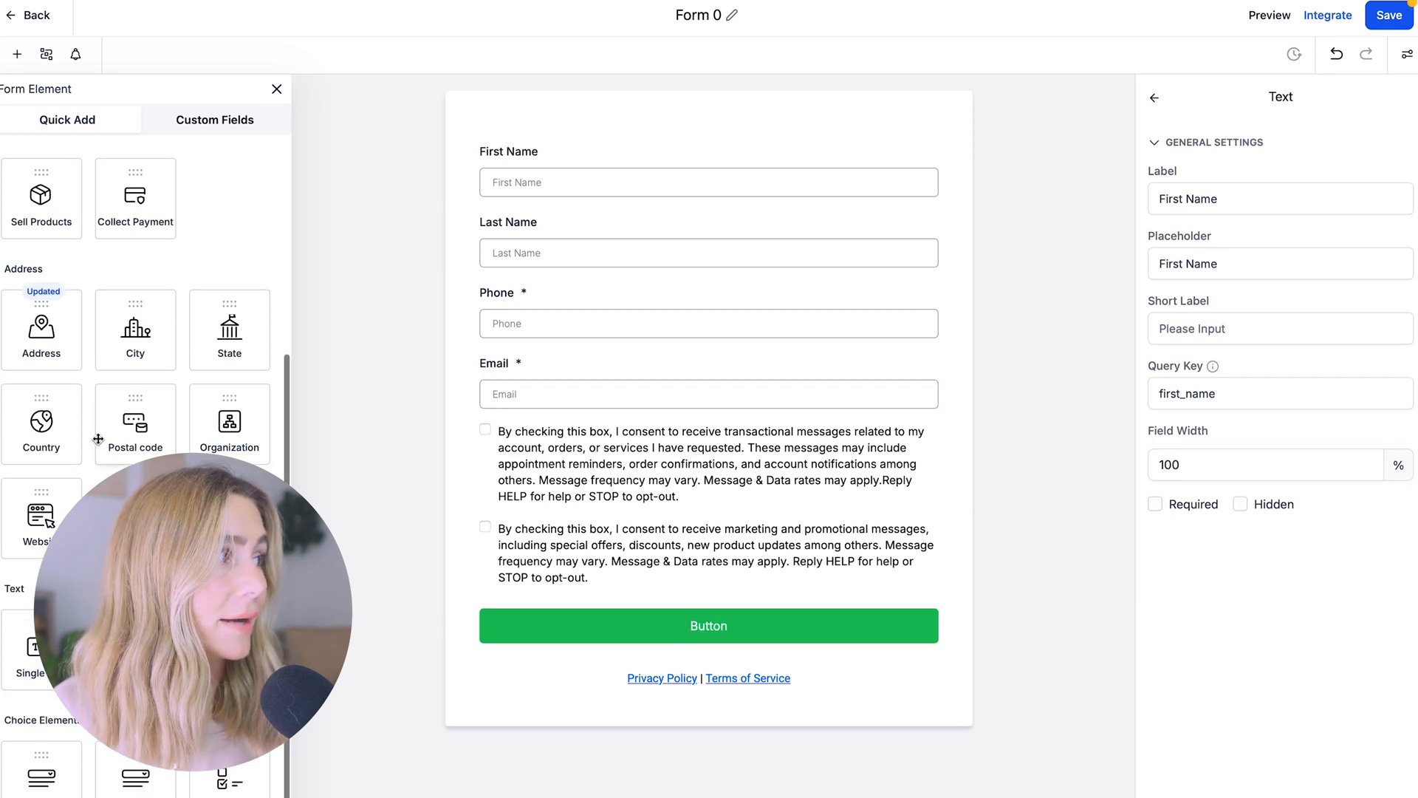
scroll(64, 488, "down", 2)
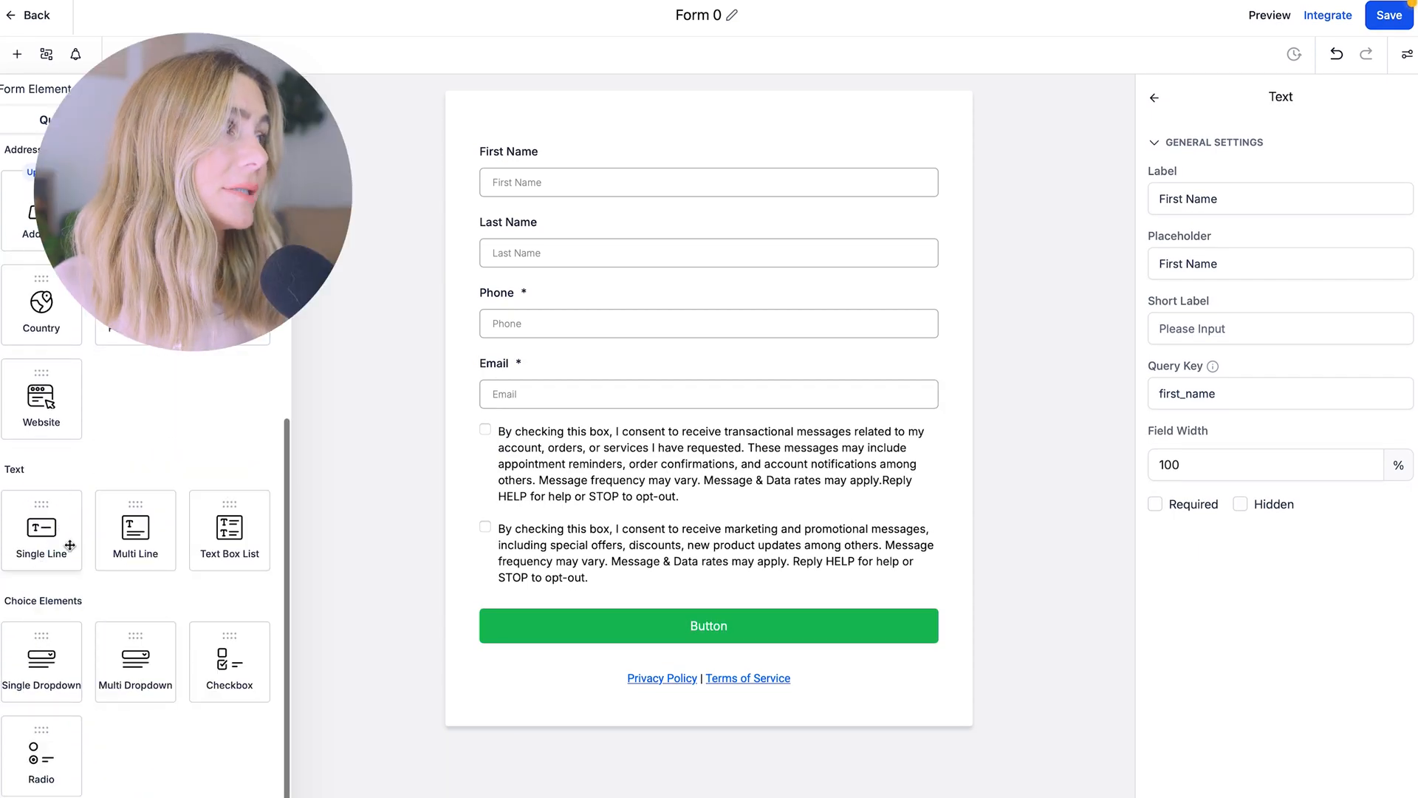
Add a Single Line field at the top, delete it, and open Integrate embedding options
left_click_drag(64, 495, 665, 161)
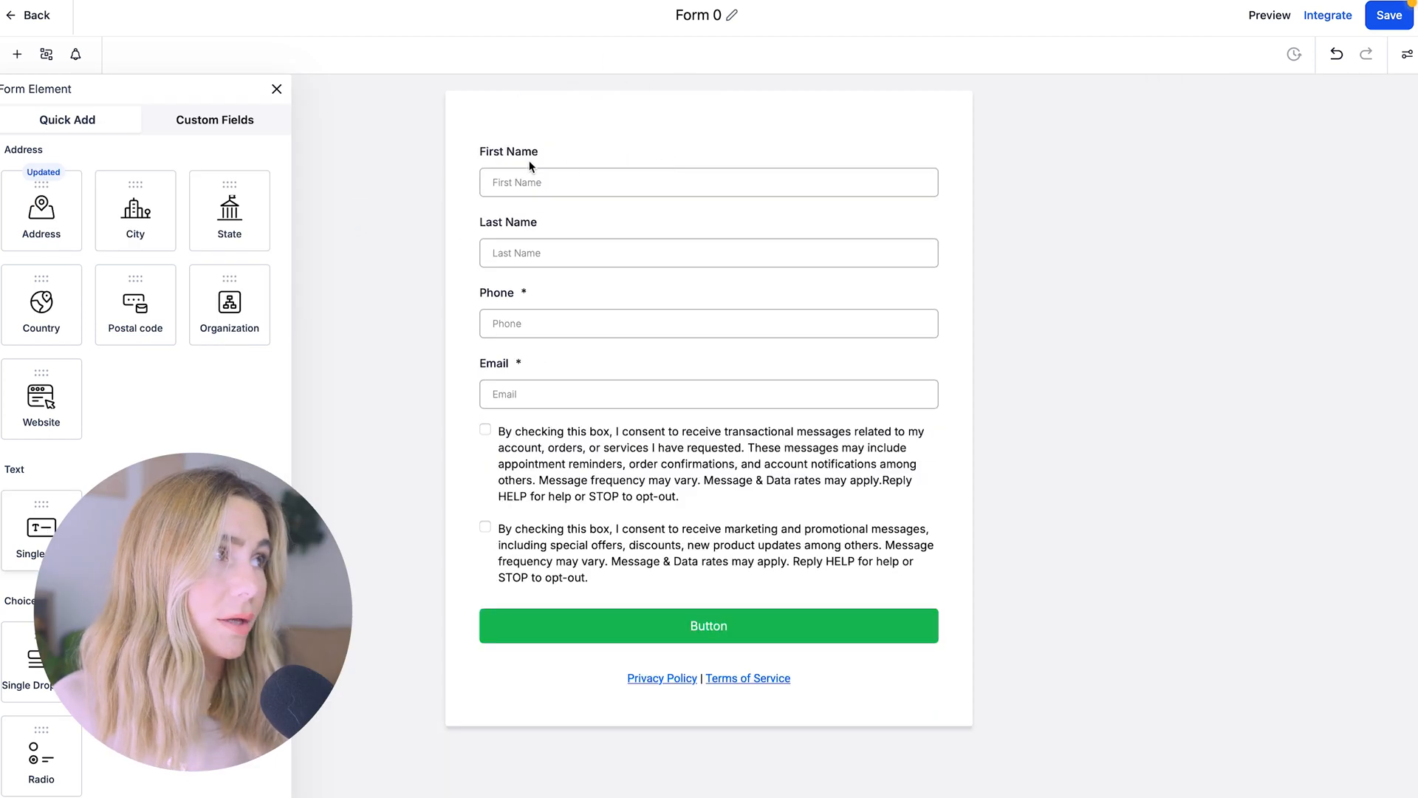
left_click(664, 183)
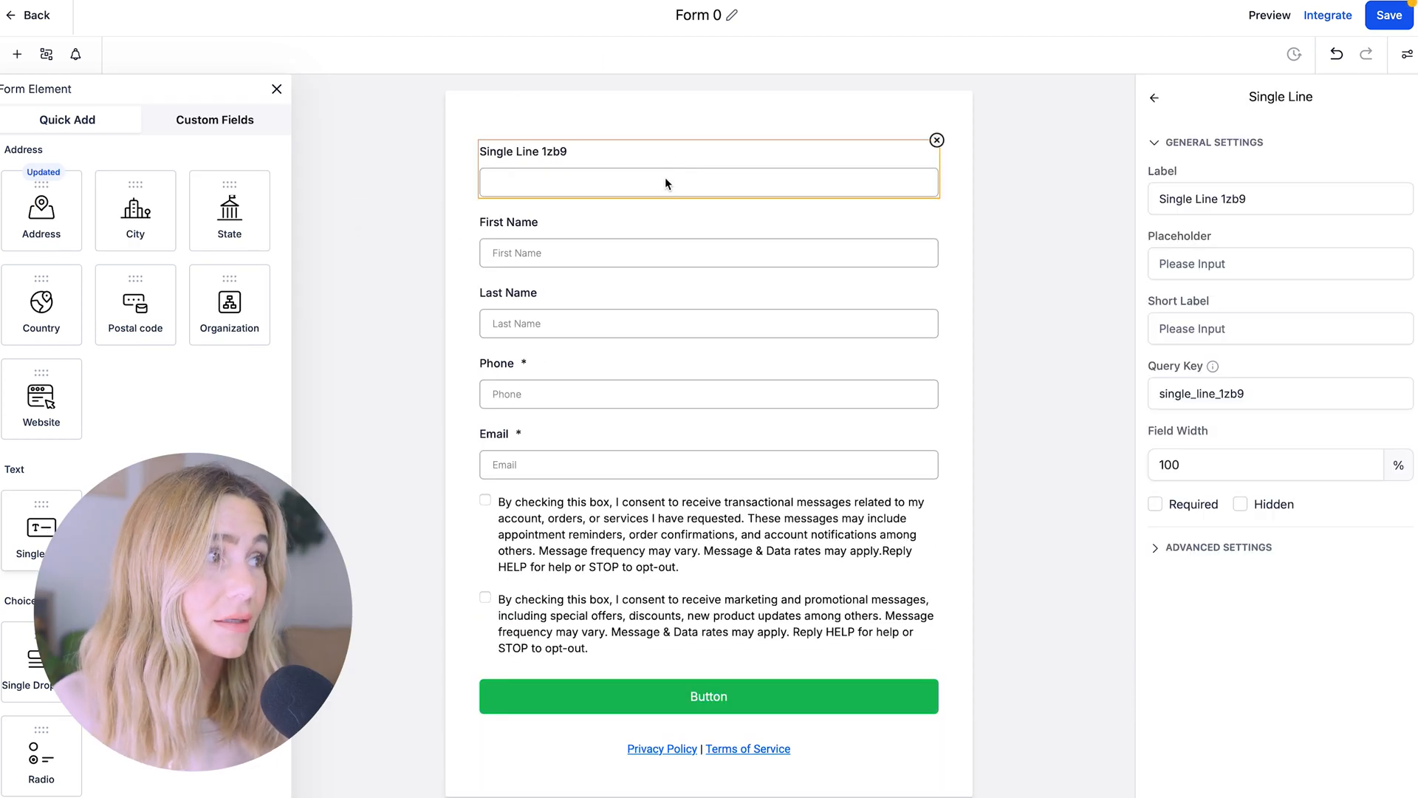
left_click(936, 140)
scroll(144, 466, "down", 1)
scroll(144, 465, "down", 3)
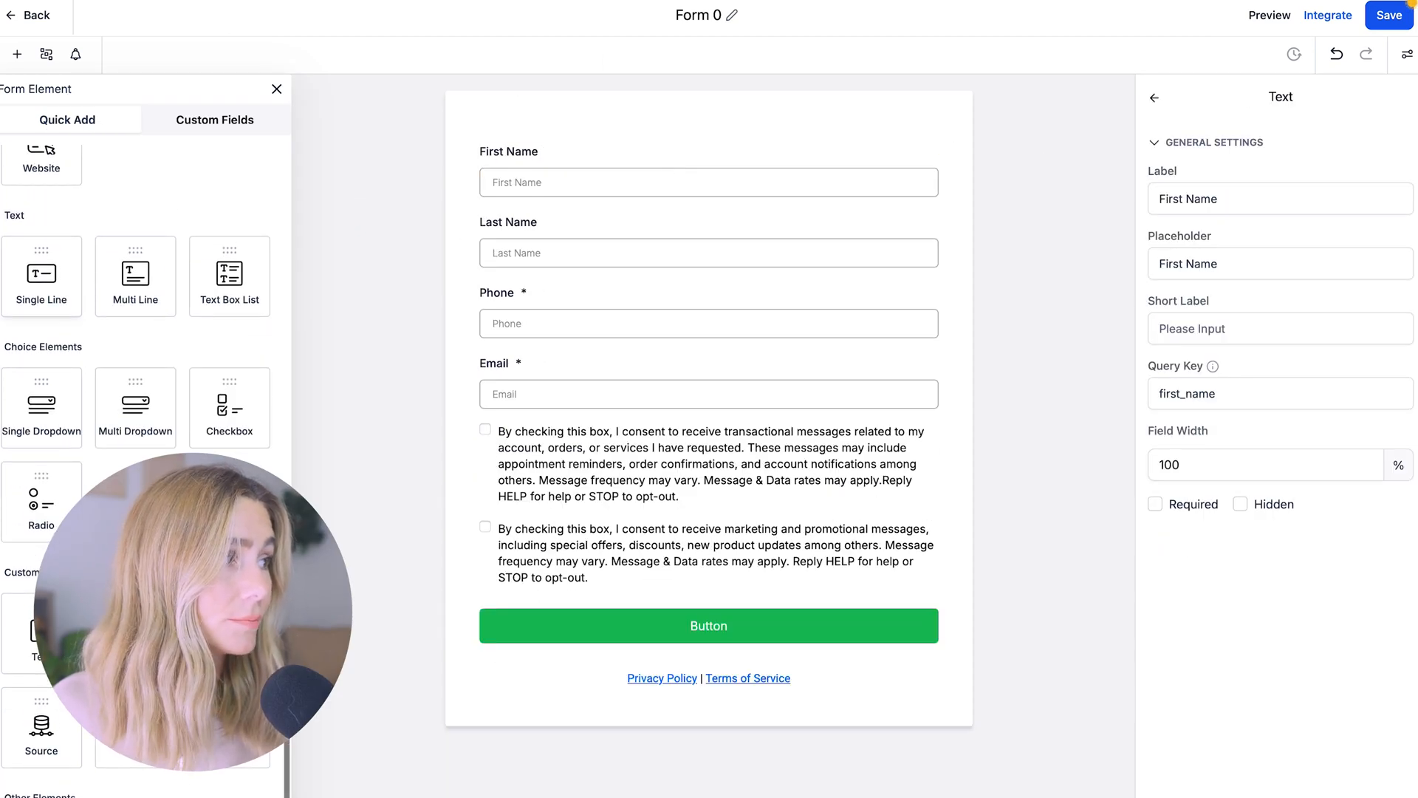
left_click(1327, 15)
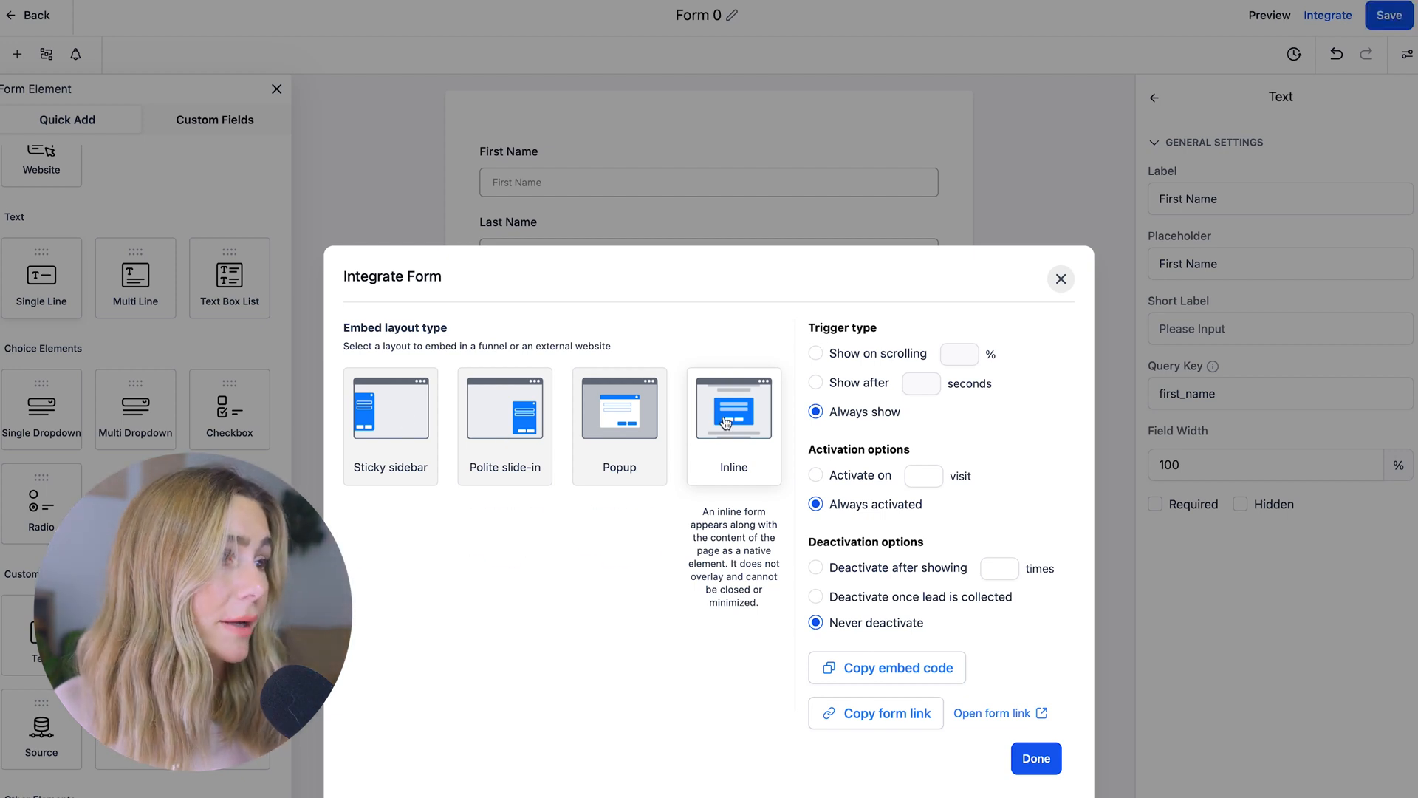
Close the Integrate Form dialog with Done and save Form 0
left_click(1049, 762)
left_click(1391, 19)
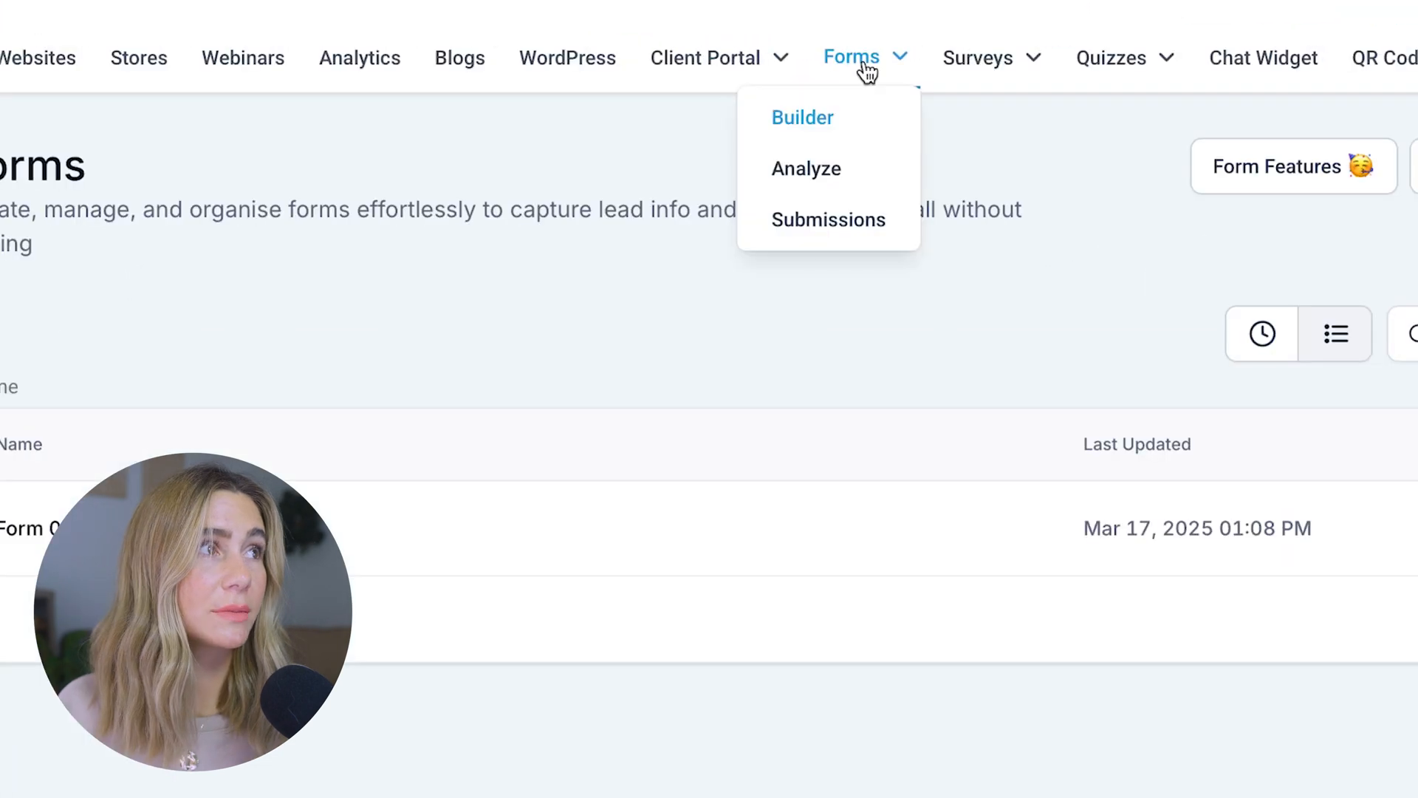
Review Form 0's submissions and analytics, then go to the empty Automation workflow list
mouse_move(892, 57)
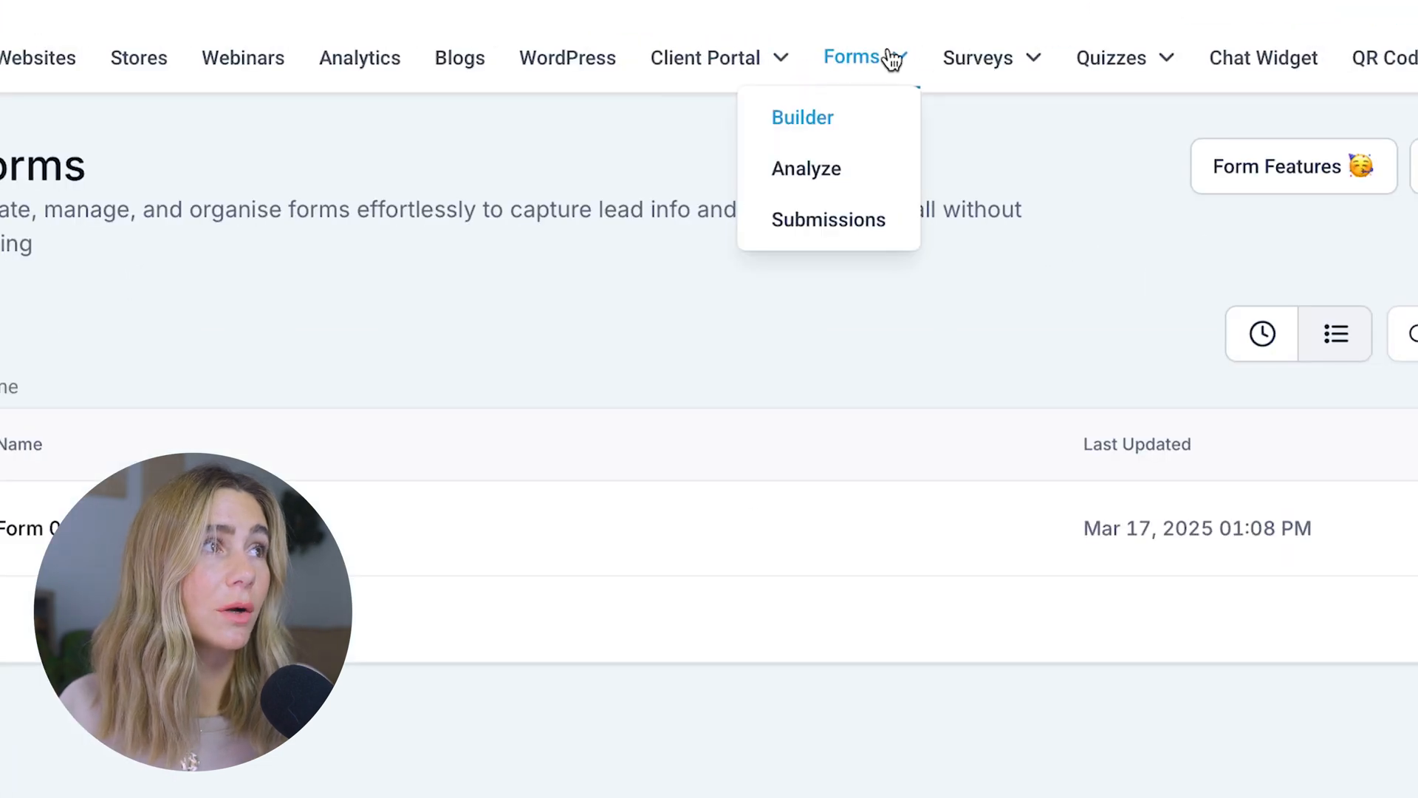
left_click(857, 219)
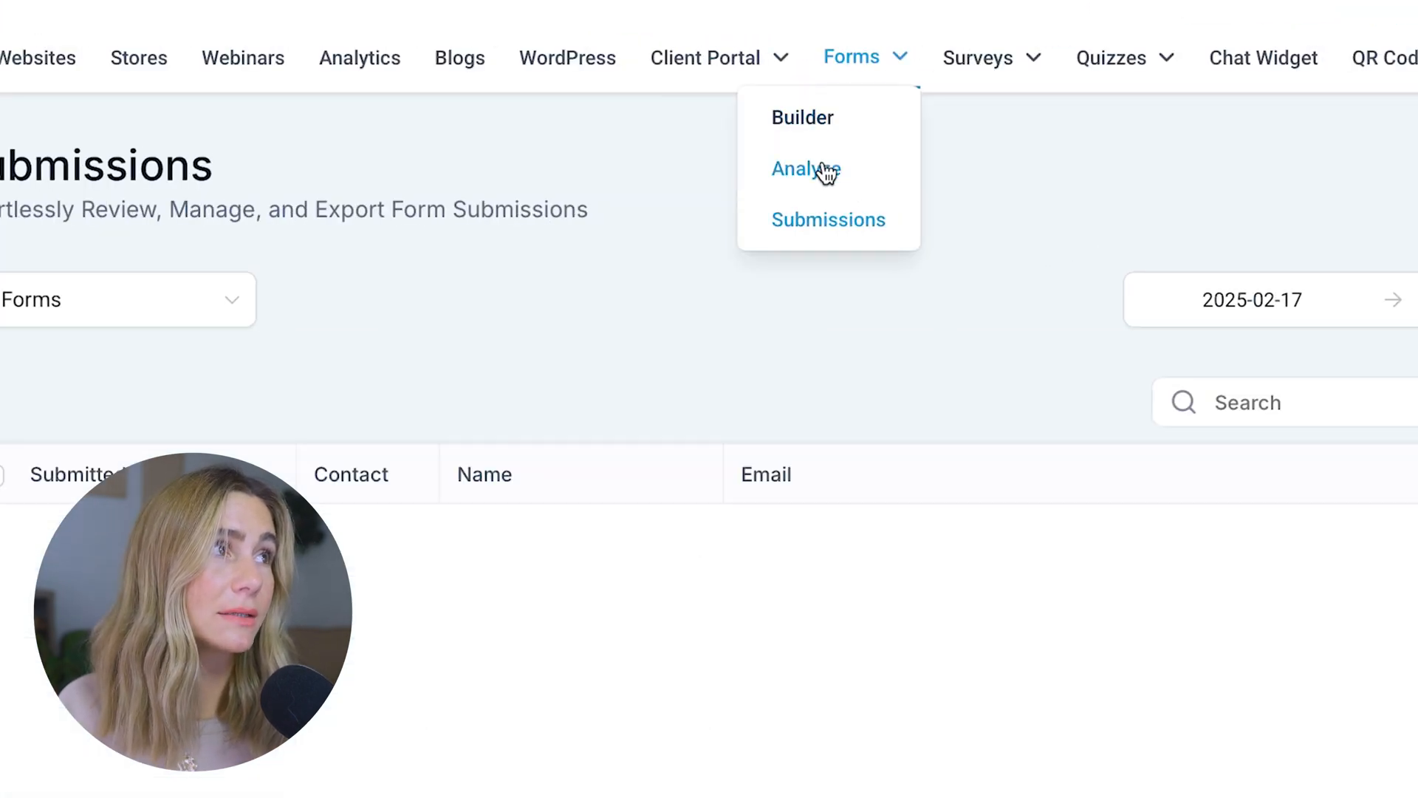
left_click(825, 170)
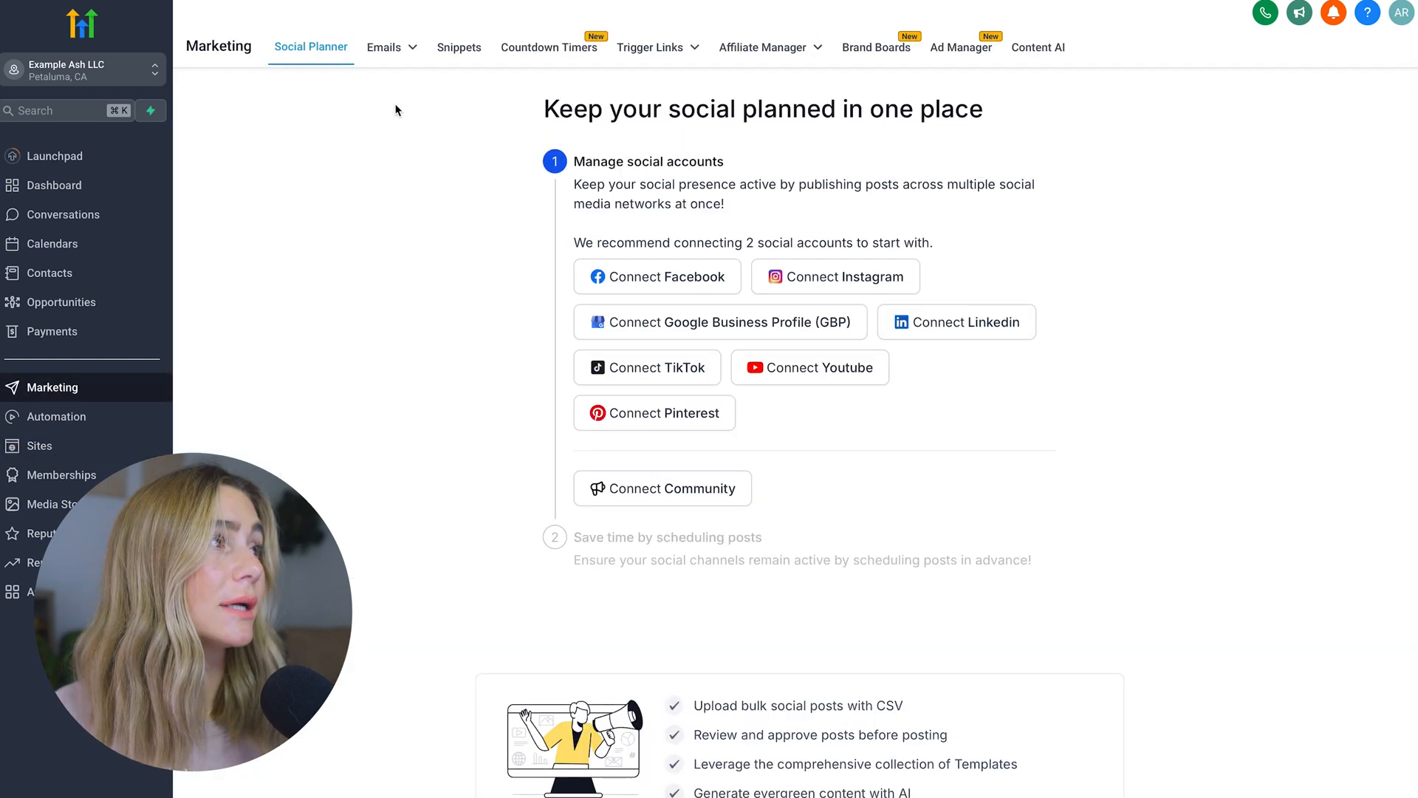
mouse_move(397, 50)
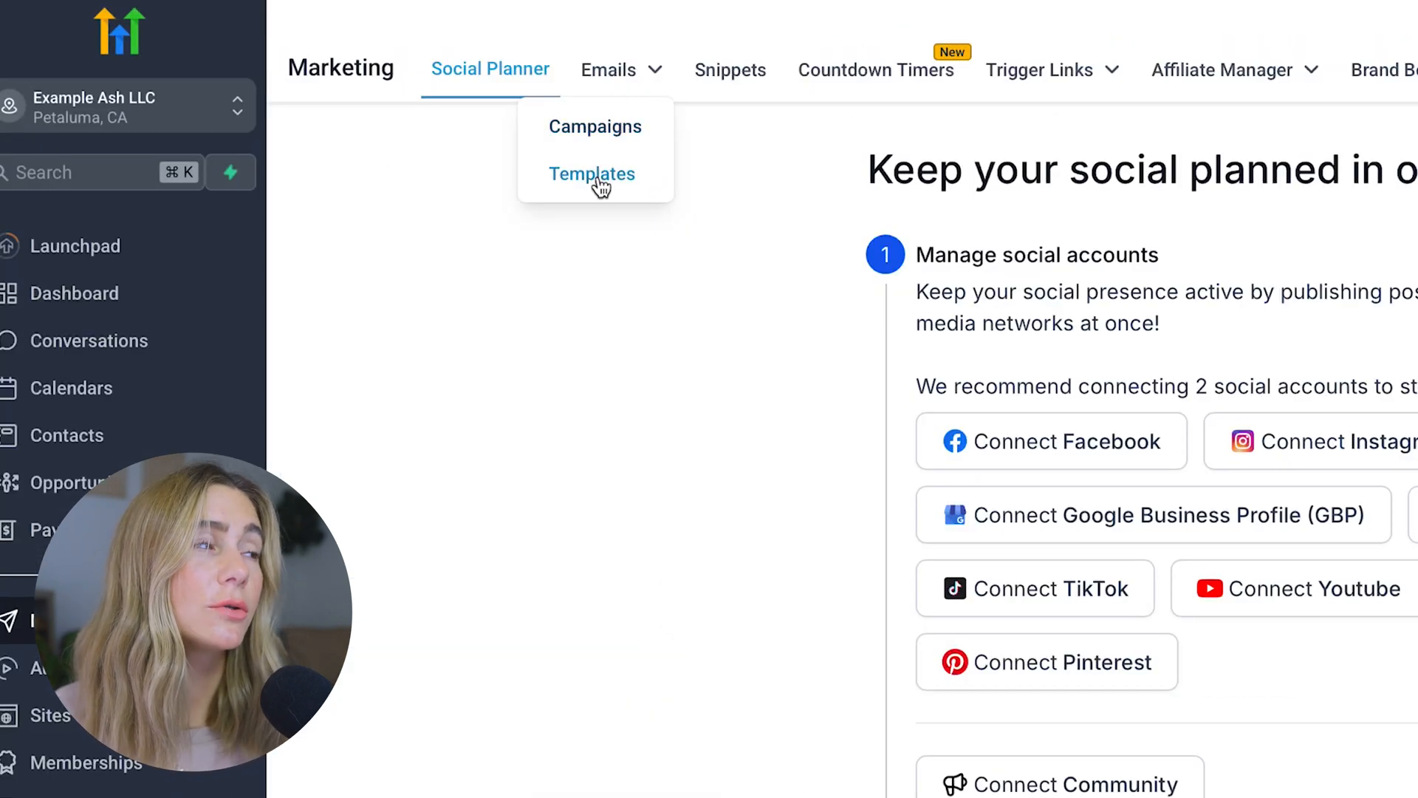
left_click(99, 668)
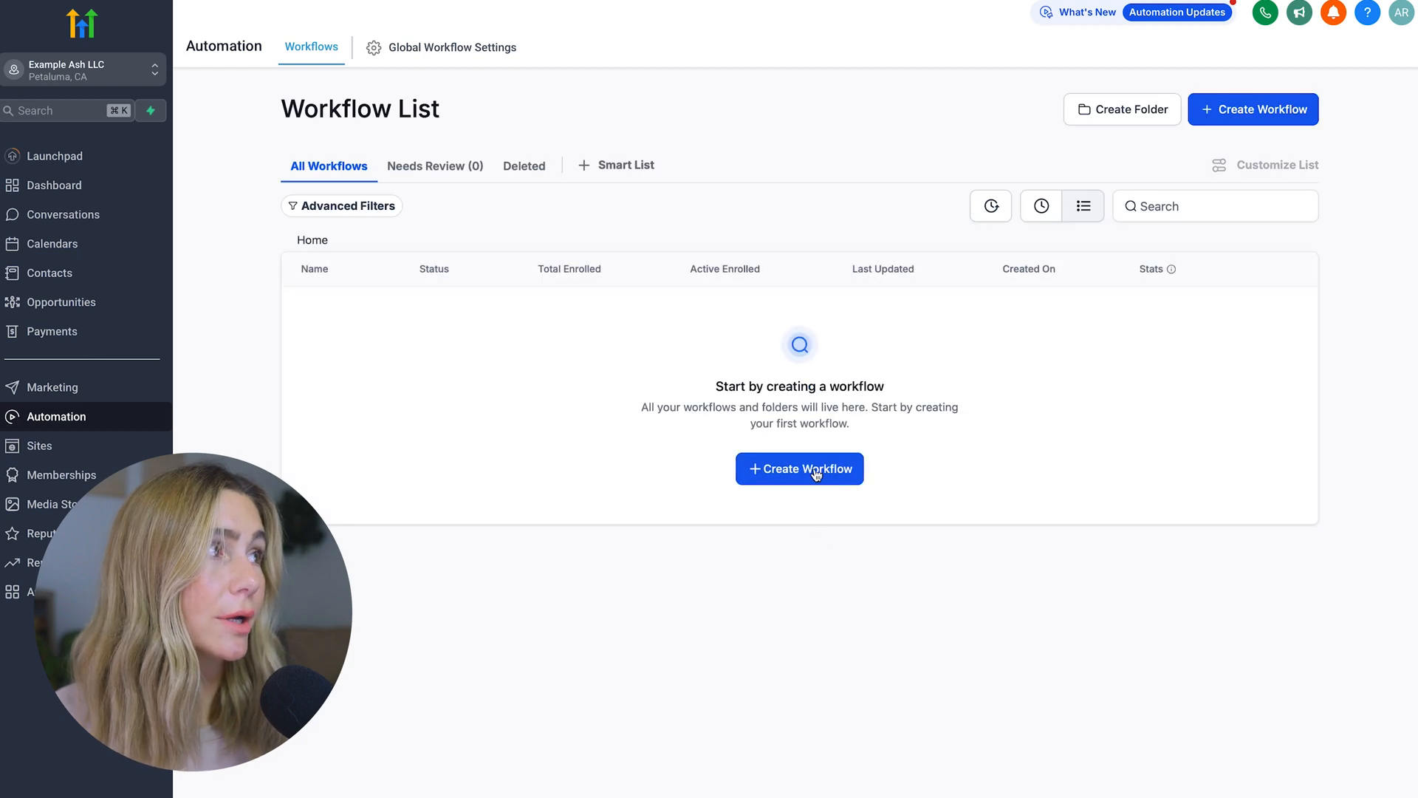
Create a workflow from scratch with a Form Submitted trigger filtered to Form is Form 0
left_click(816, 474)
left_click(510, 355)
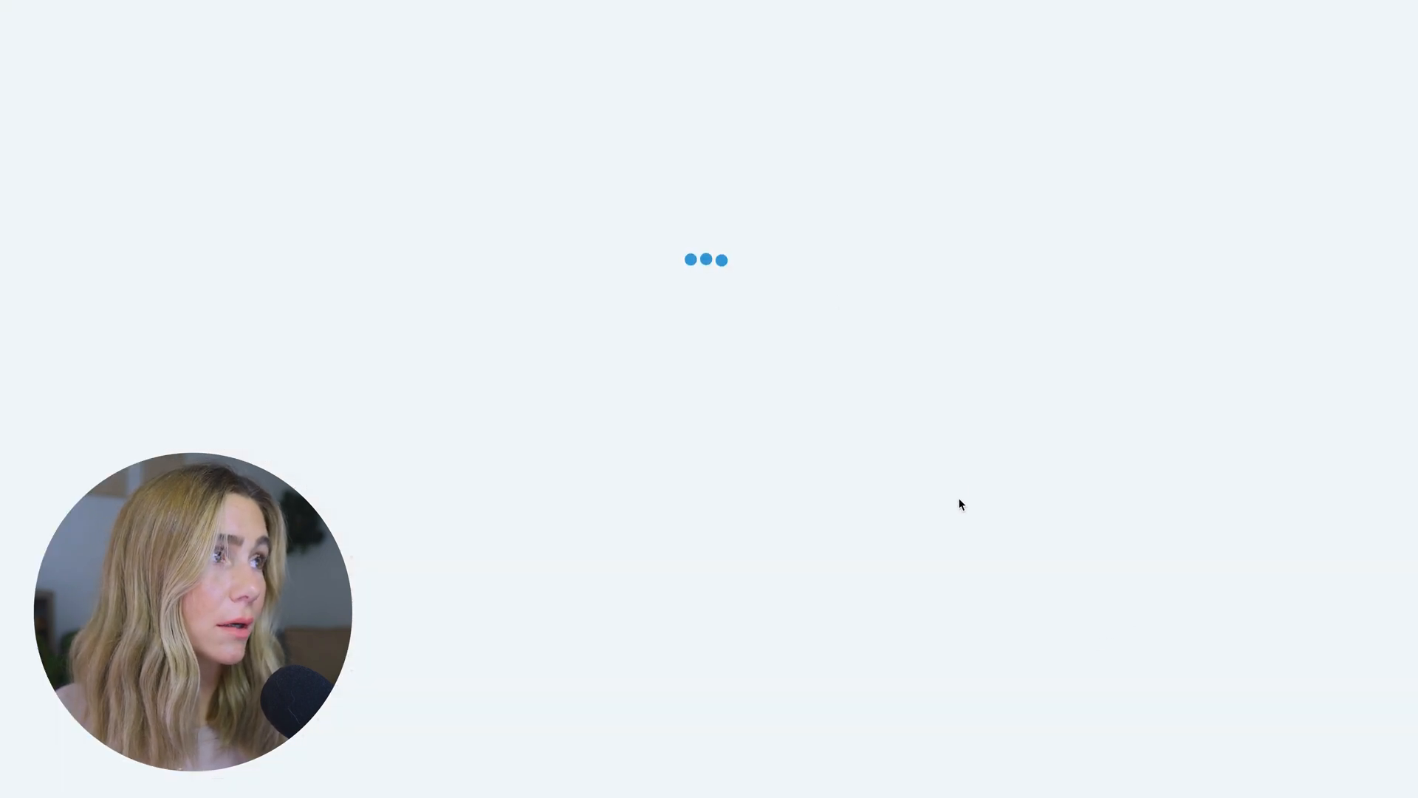
left_click(632, 283)
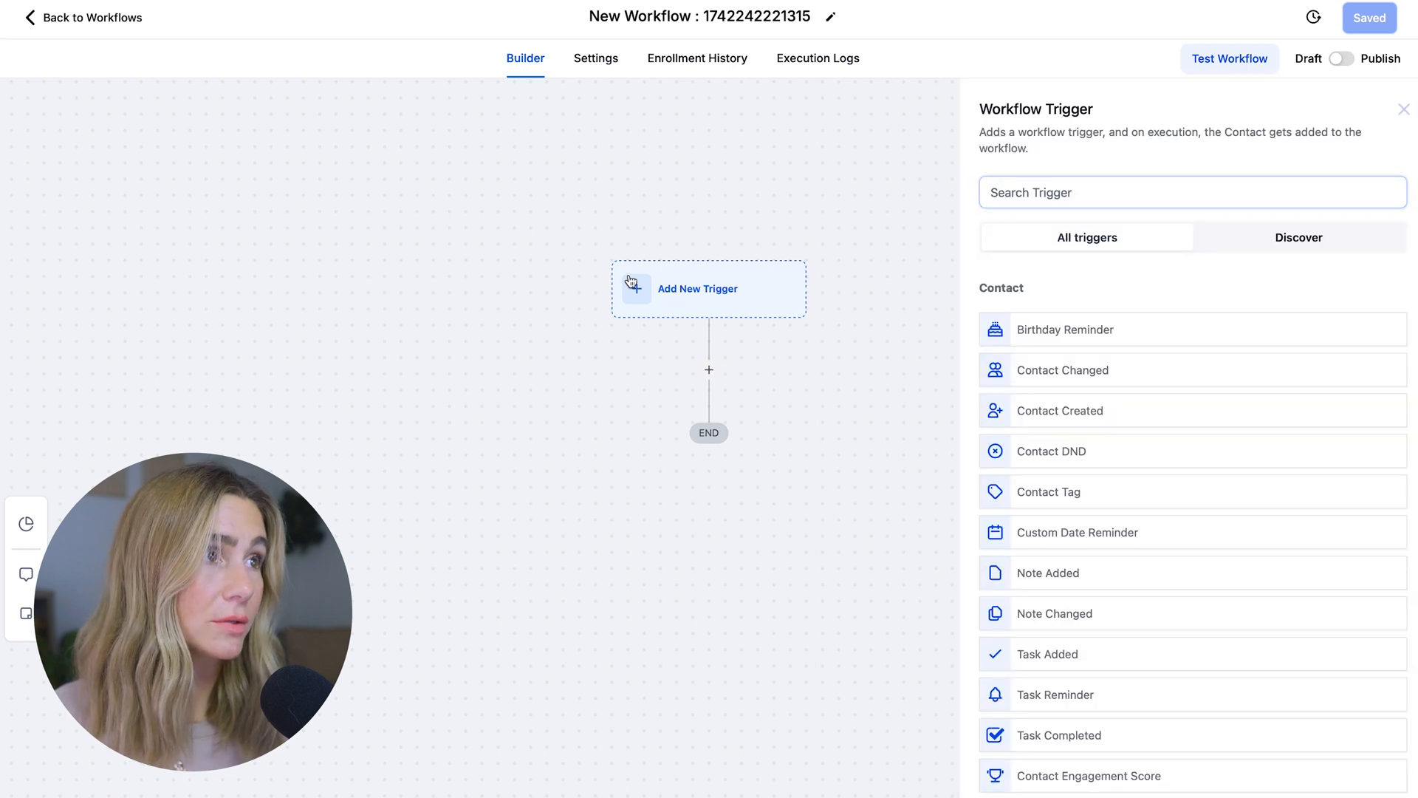
left_click_drag(1102, 330, 701, 317)
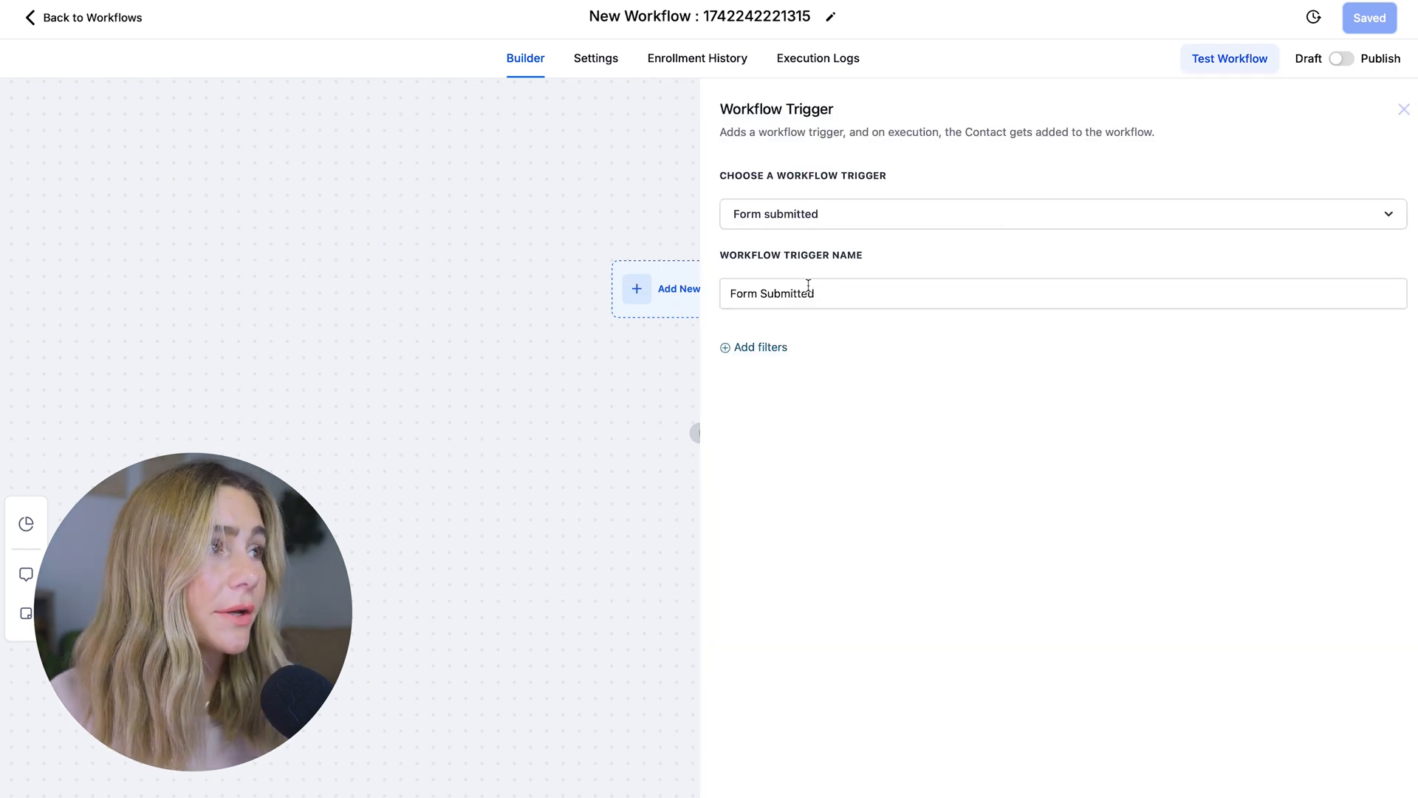
left_click(736, 347)
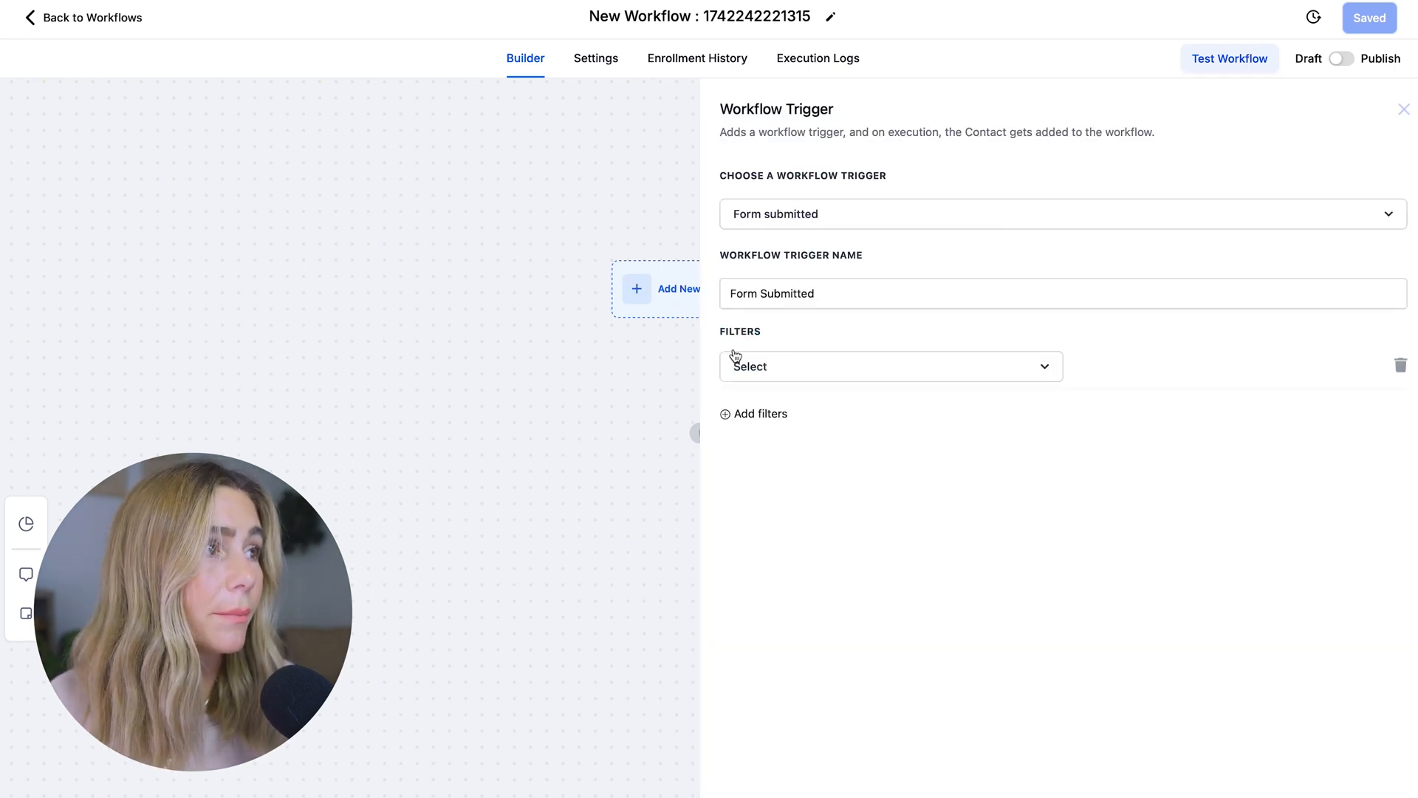
left_click(826, 368)
left_click(1331, 489)
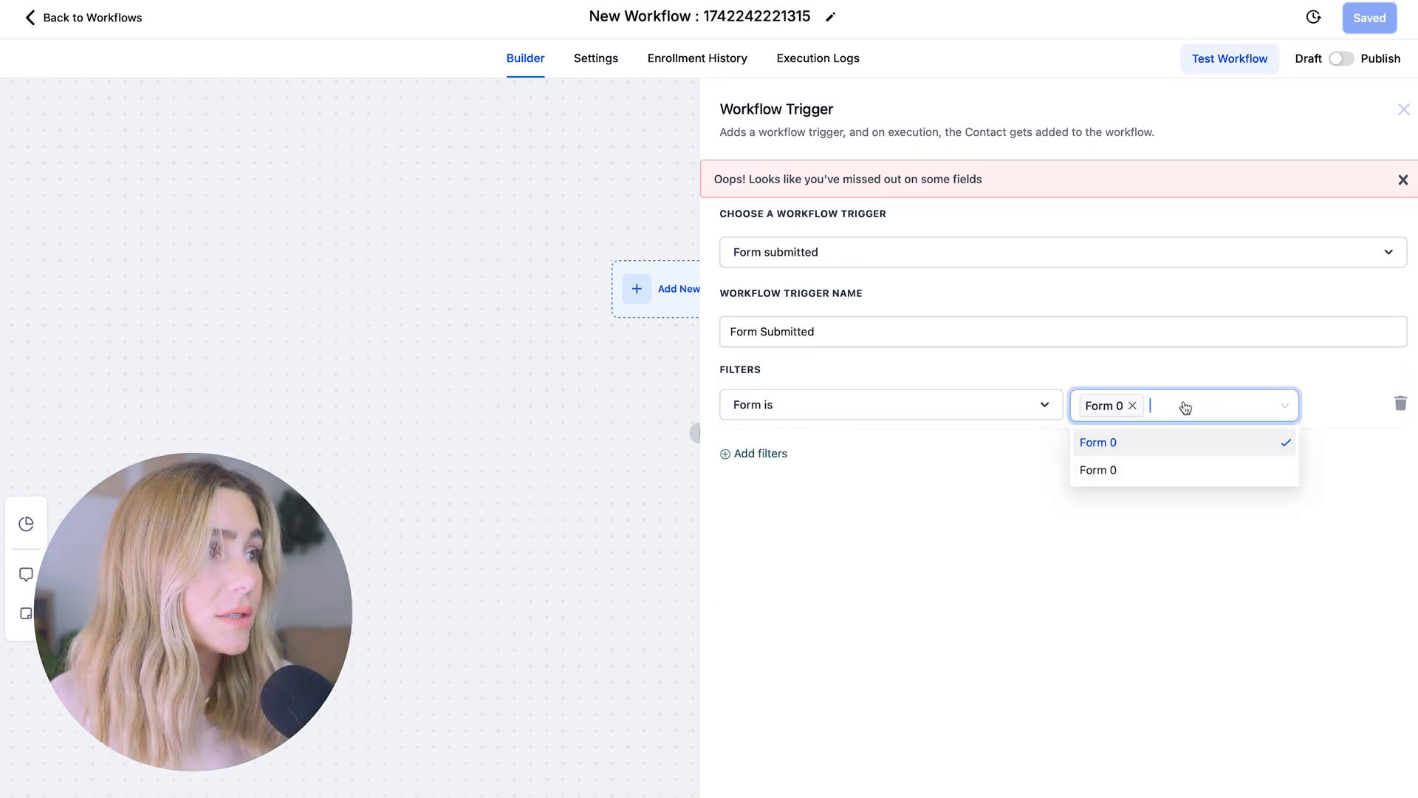
left_click(1013, 750)
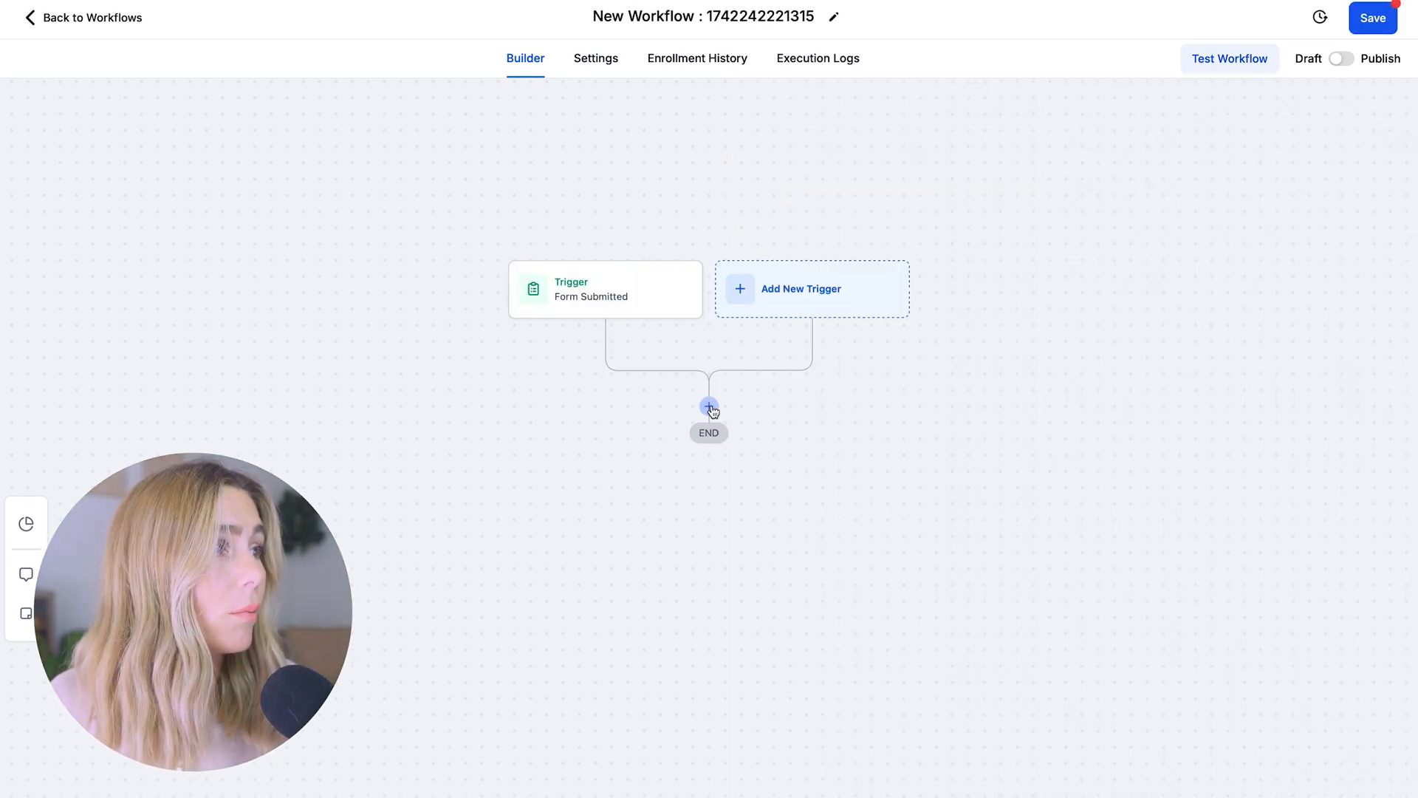
Add a Send Email action after the Form Submitted trigger
left_click(709, 409)
left_click(1204, 175)
type("send")
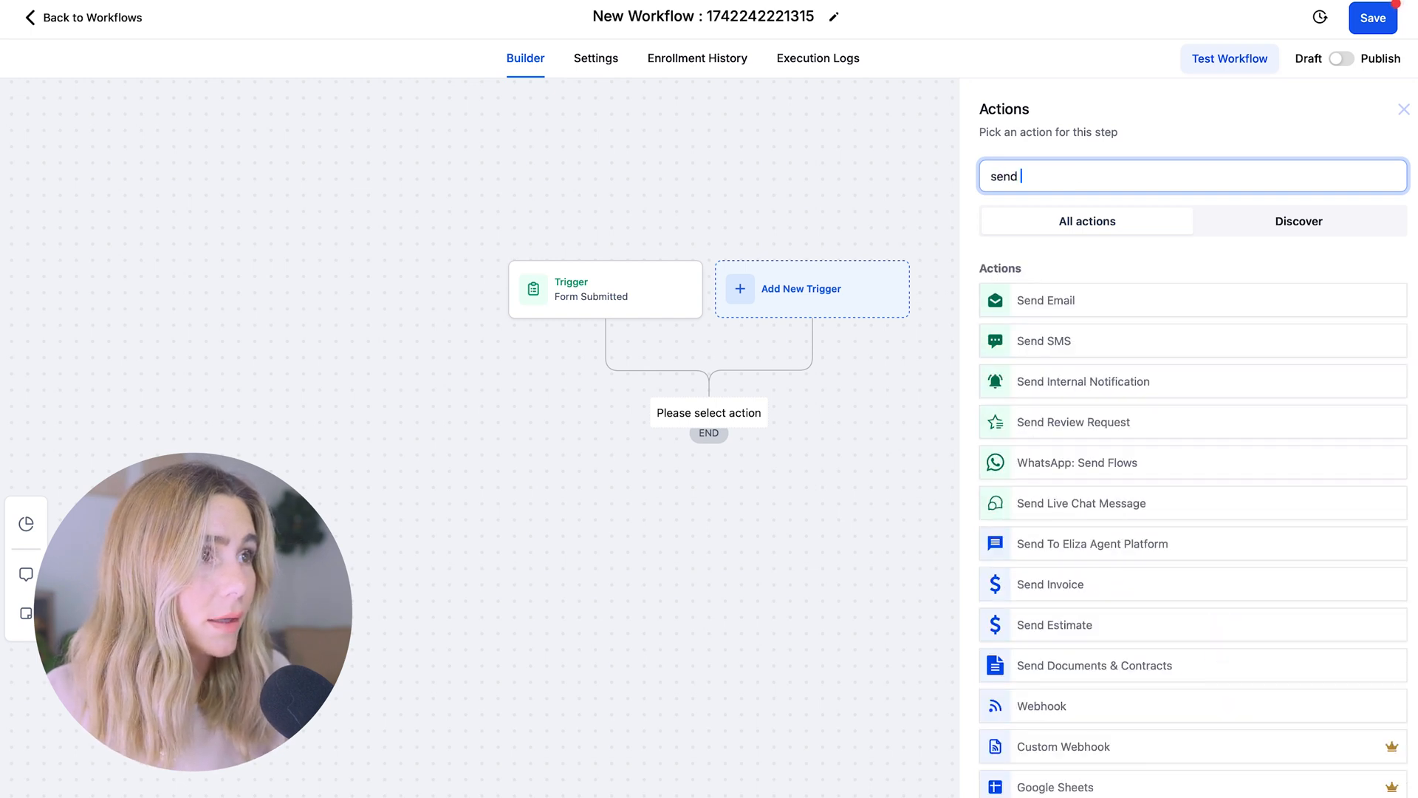
left_click(1133, 303)
Fill in the sender e-mail and the subject 'Thanks for reaching out!' for the email
left_click(1115, 299)
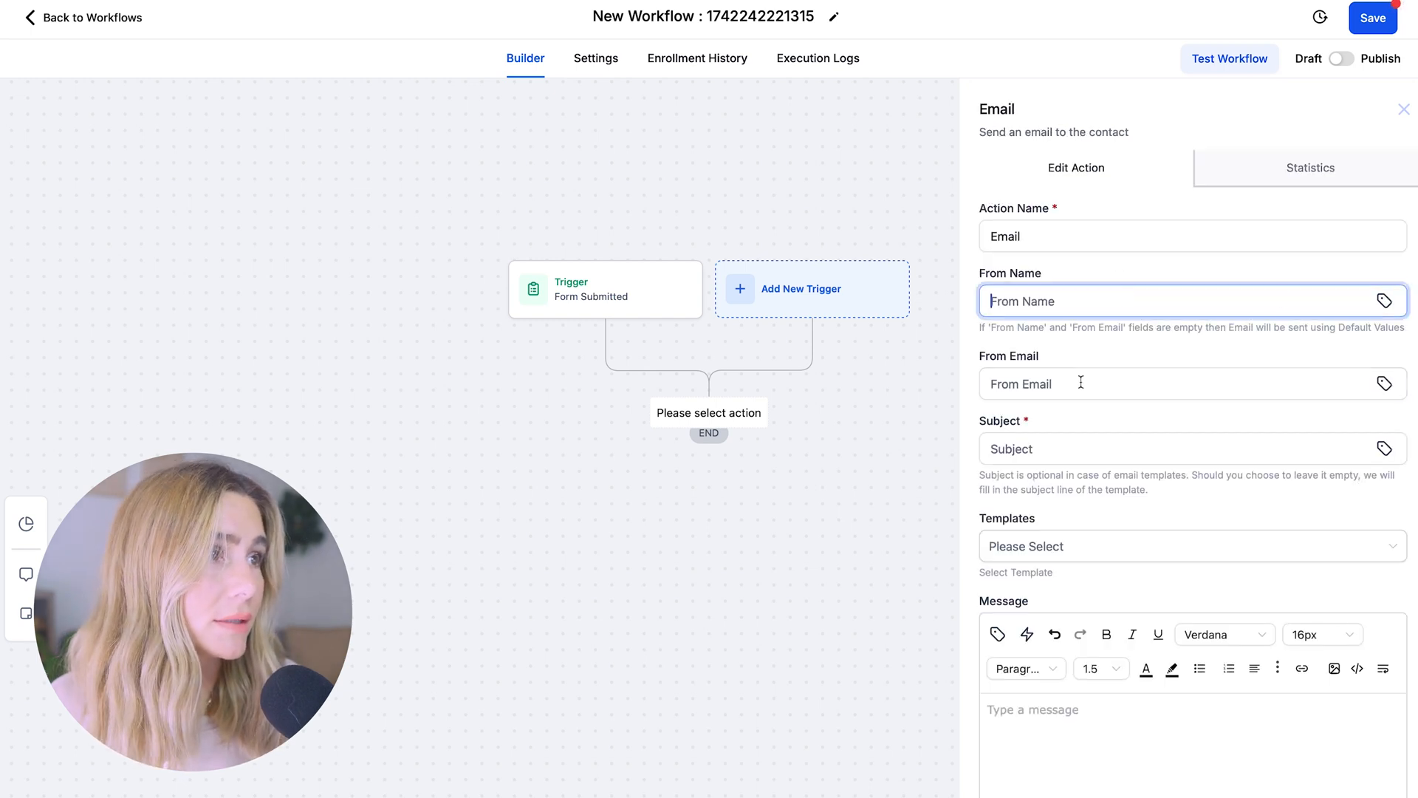
left_click(1145, 381)
type("e")
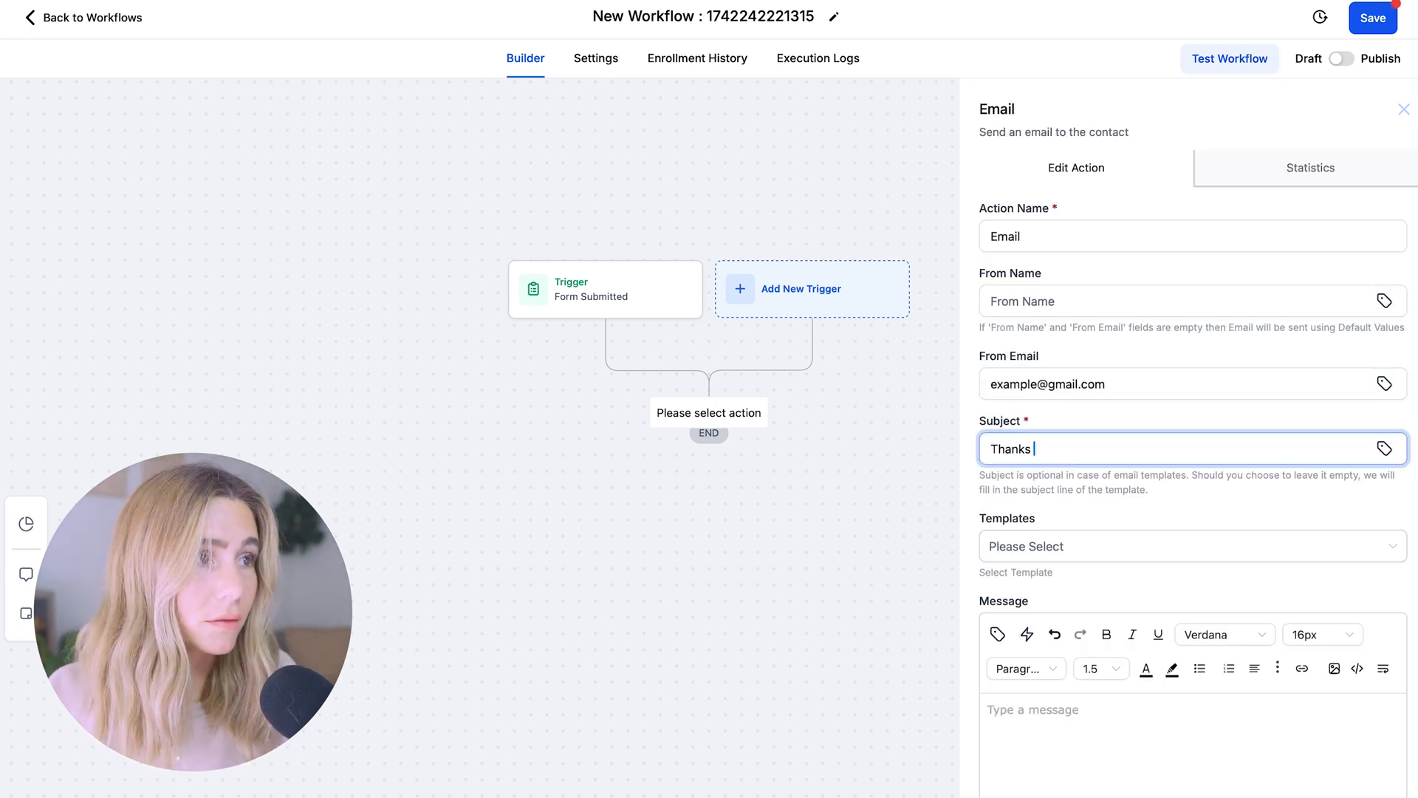
type("for reaching yo")
type("ut!")
key("Tab")
left_click(1167, 781)
scroll(1189, 769, "down", 1)
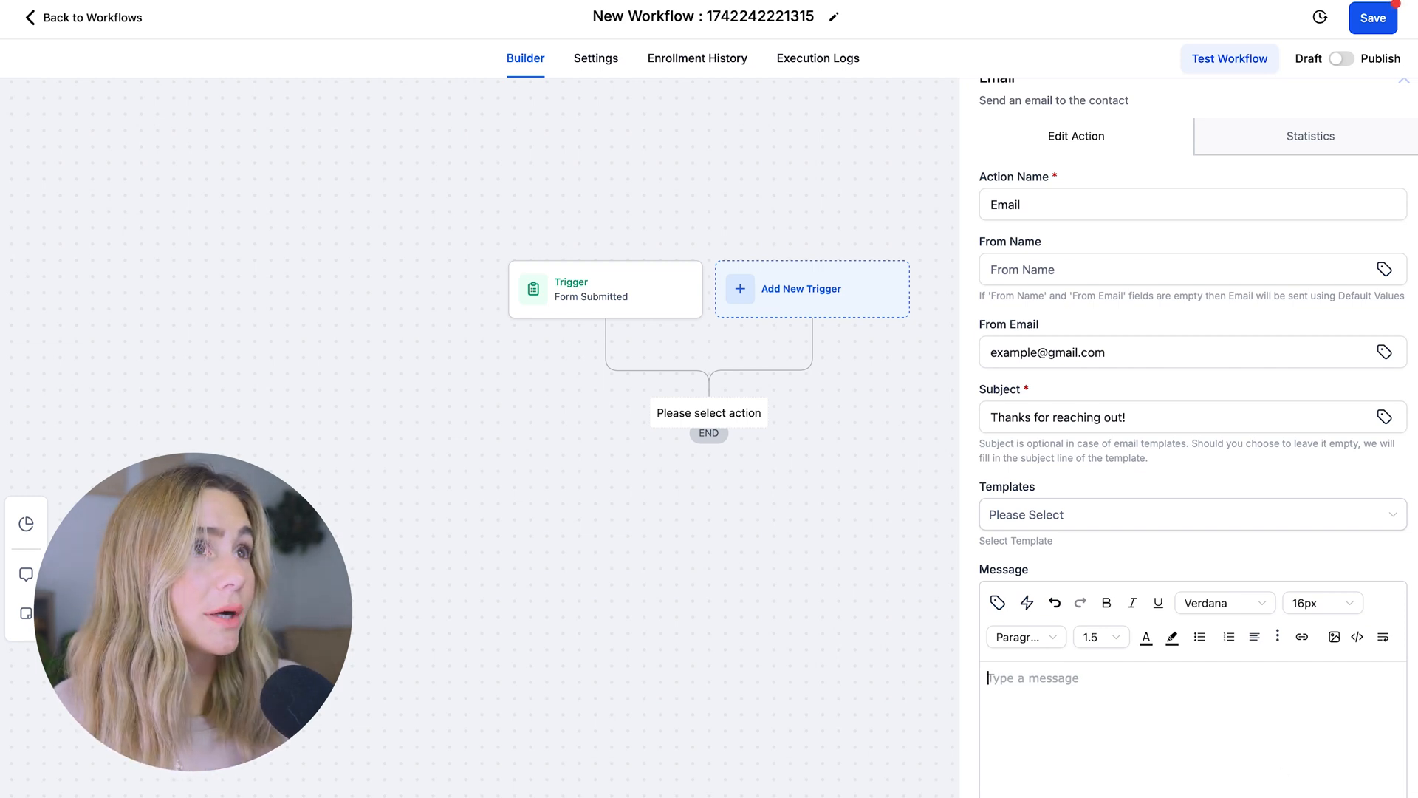
Save the workflow, return to the workflow list, and go to Calendars
left_click(1373, 22)
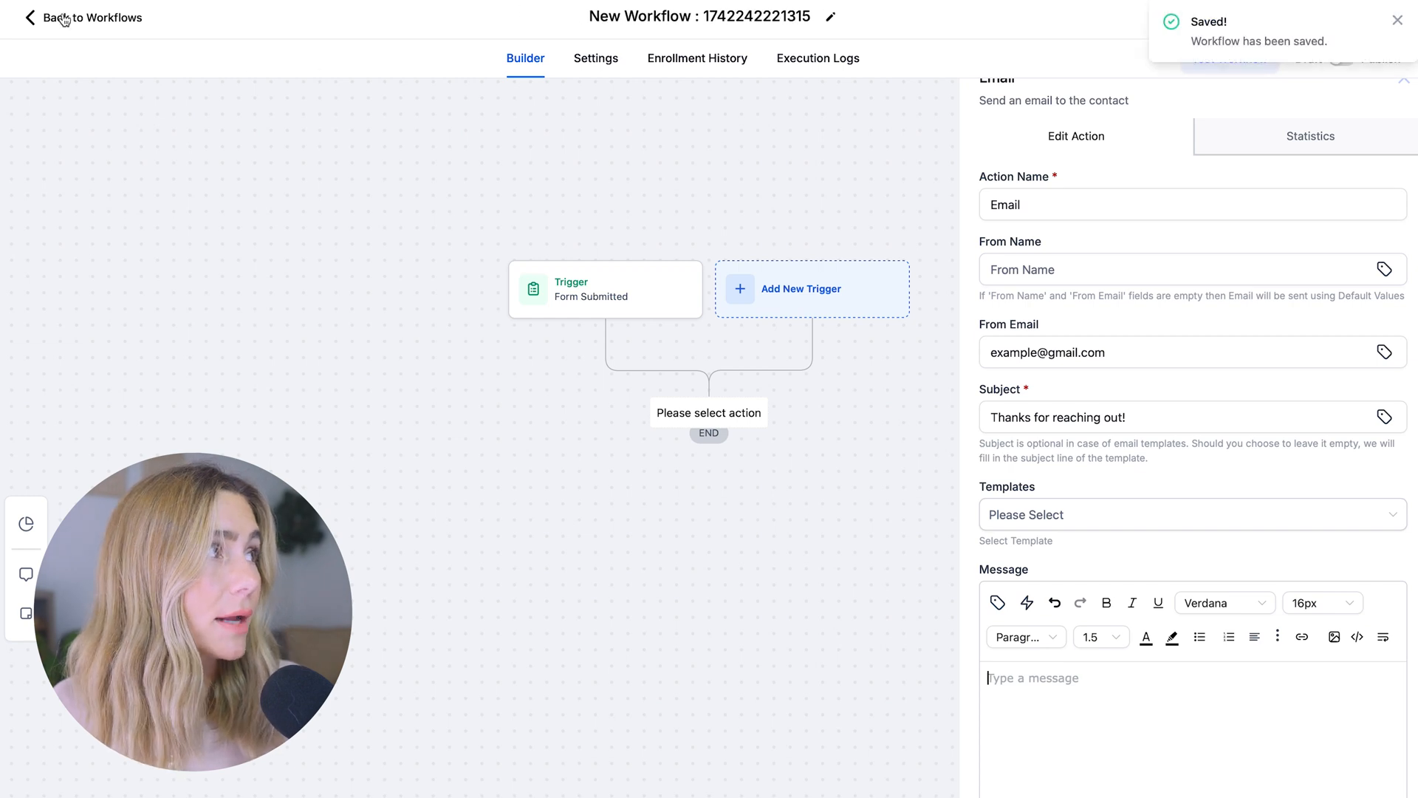
left_click(65, 19)
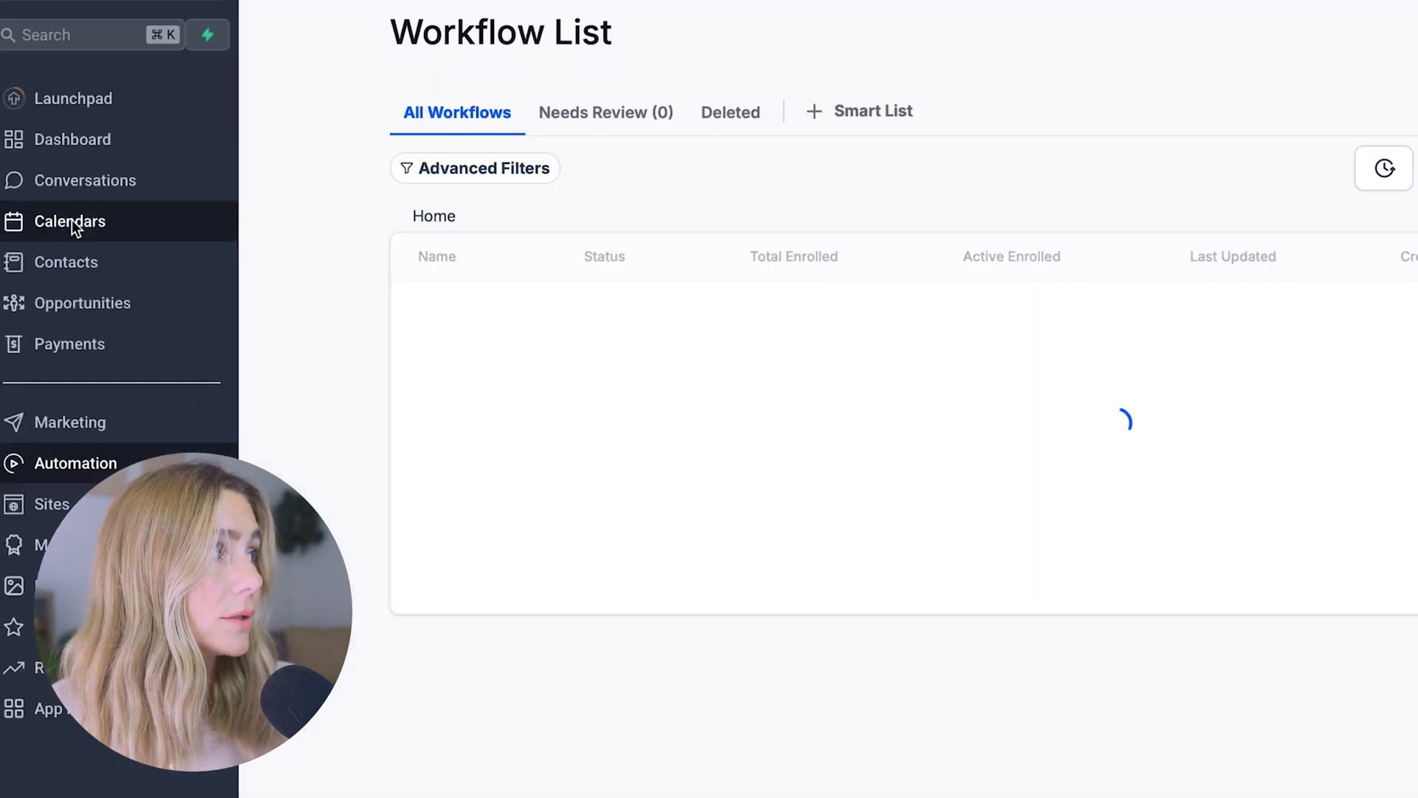
left_click(73, 220)
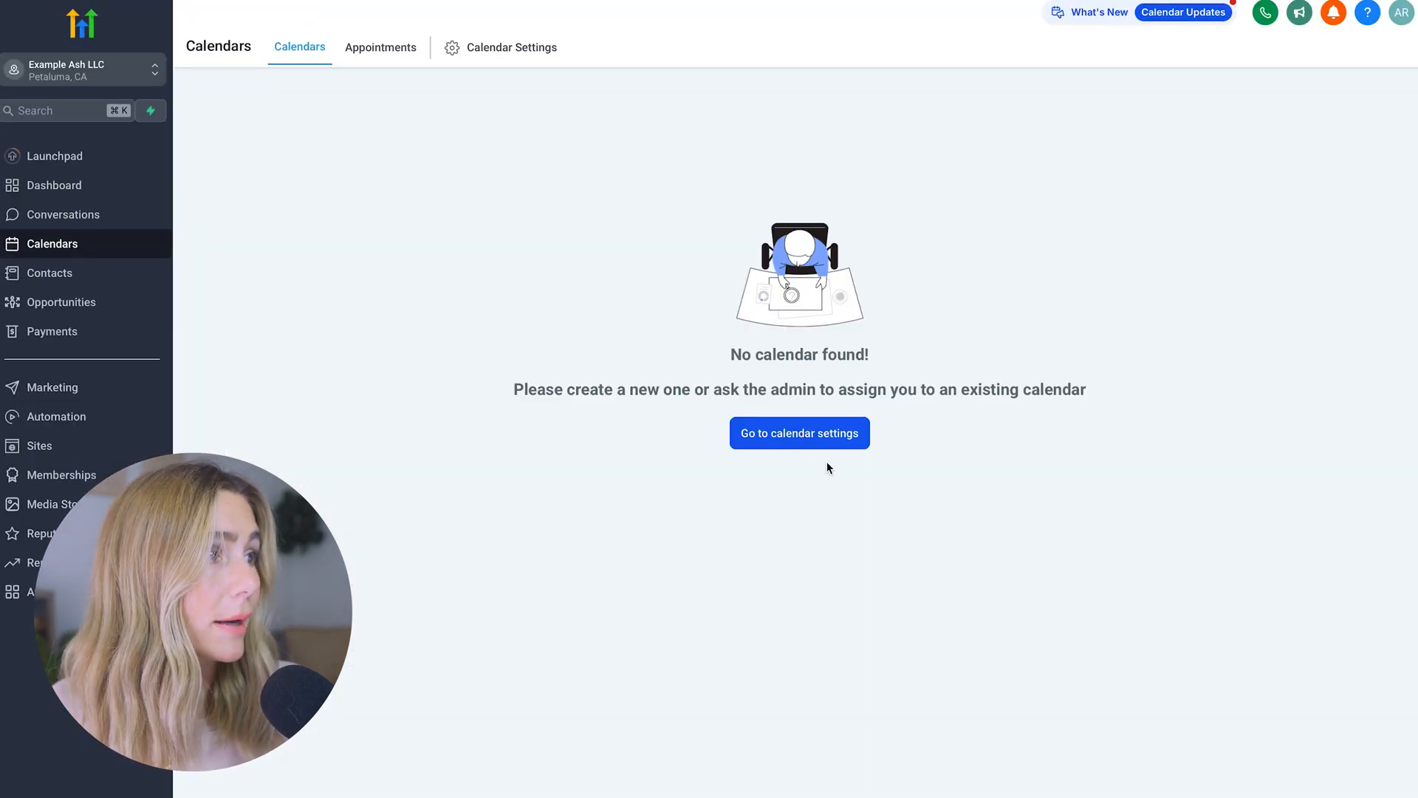
Open calendar settings and start creating a new calendar
left_click(804, 445)
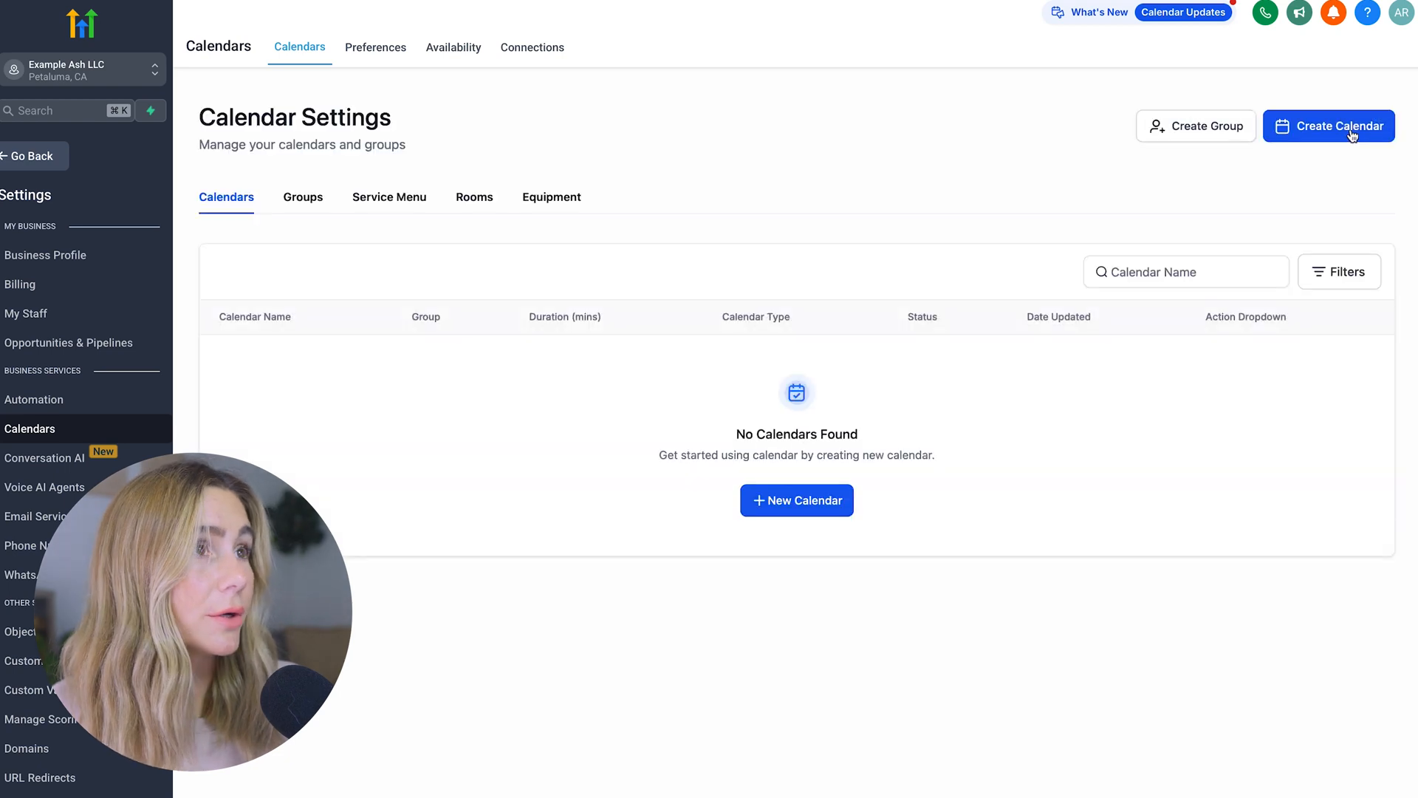
left_click(1352, 135)
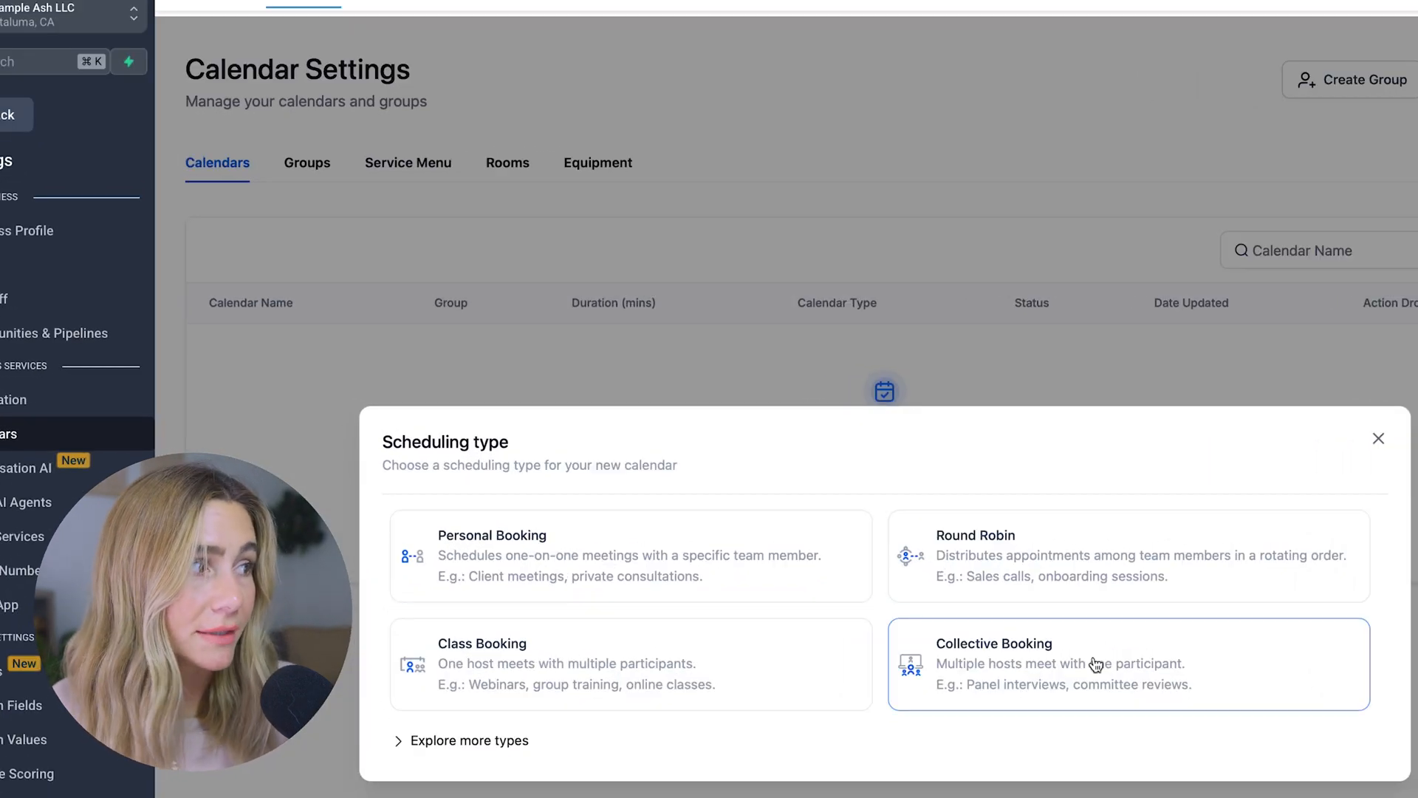
Create a Personal Booking calendar named '1-1 Coaching Call' with a custom booking URL
left_click(570, 550)
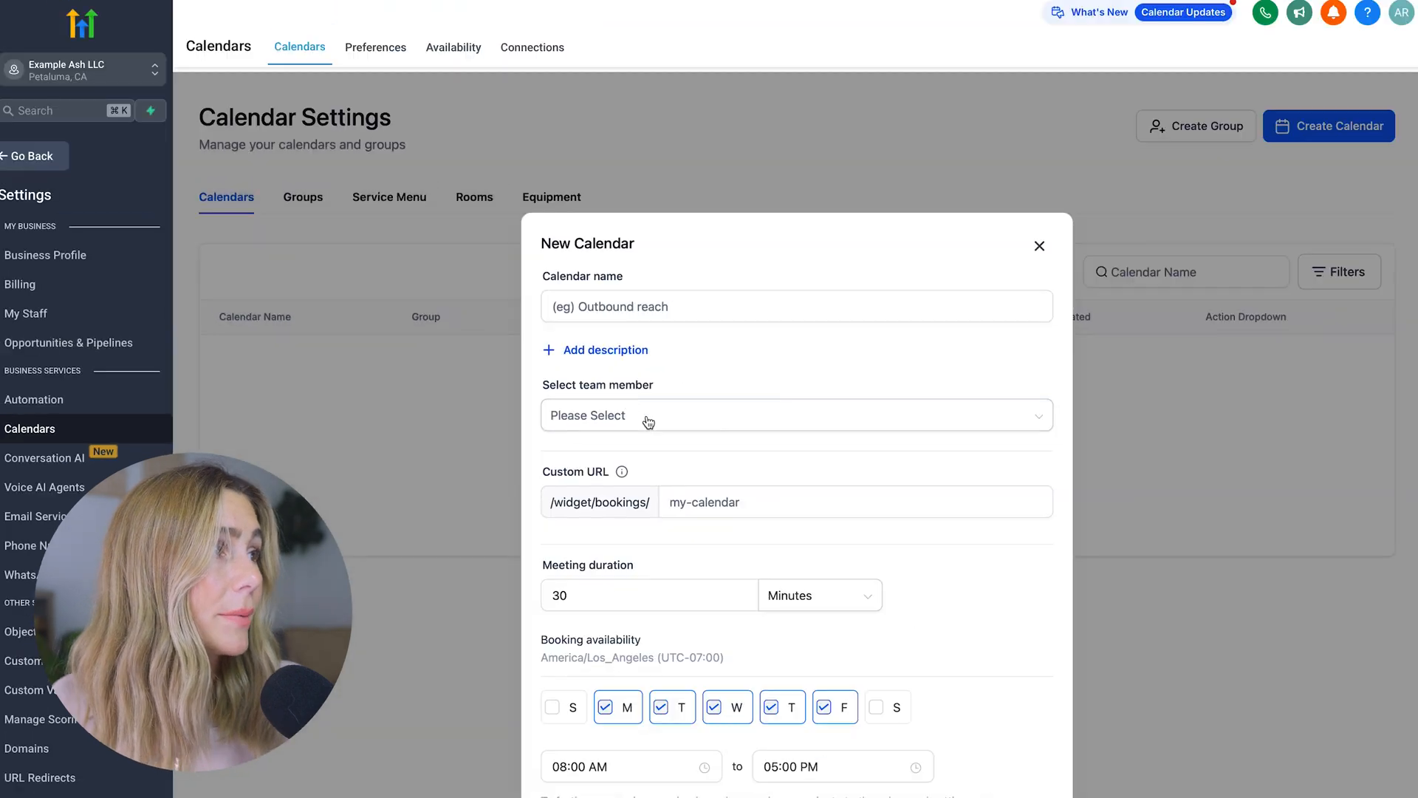
left_click(793, 320)
type("1-1 Coachin")
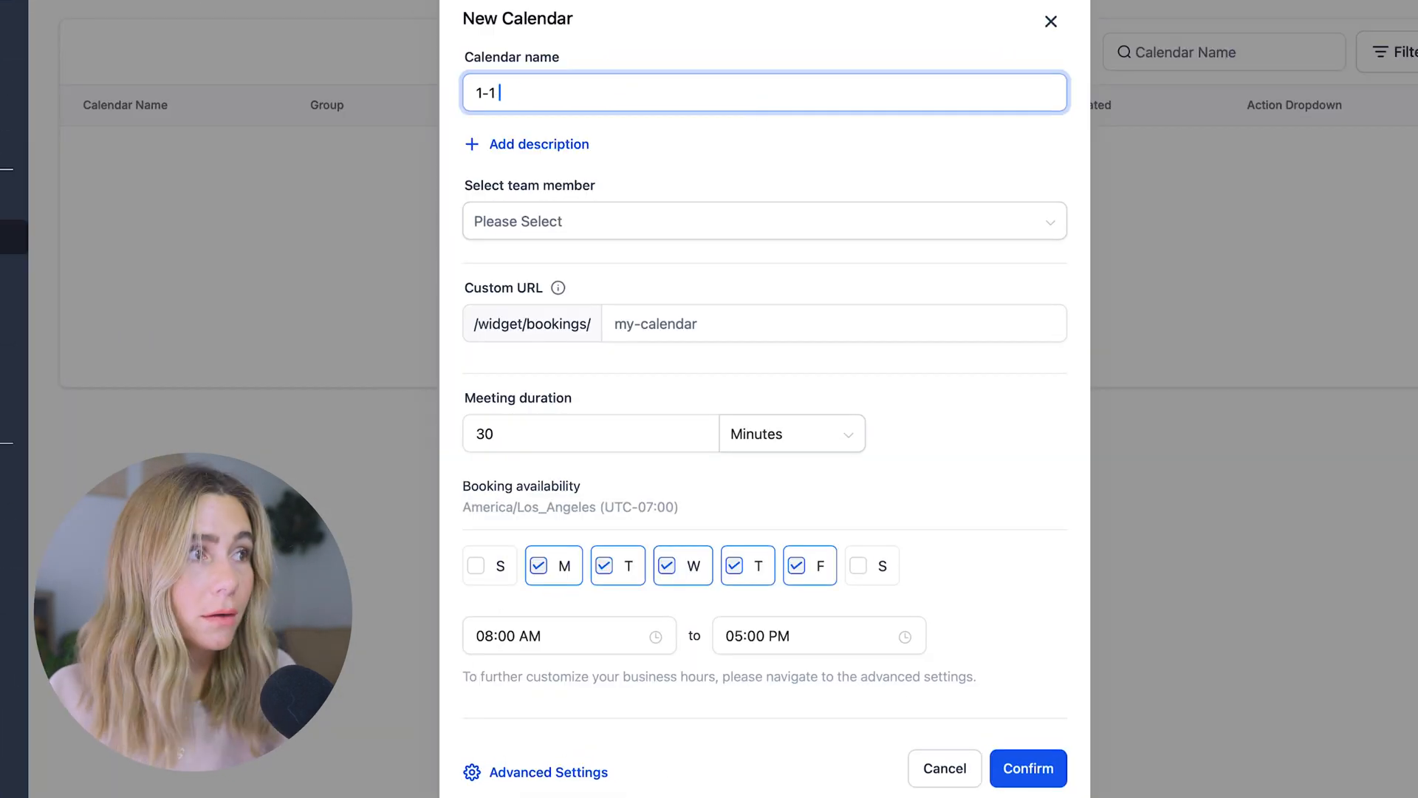
type("g Call")
left_click(716, 221)
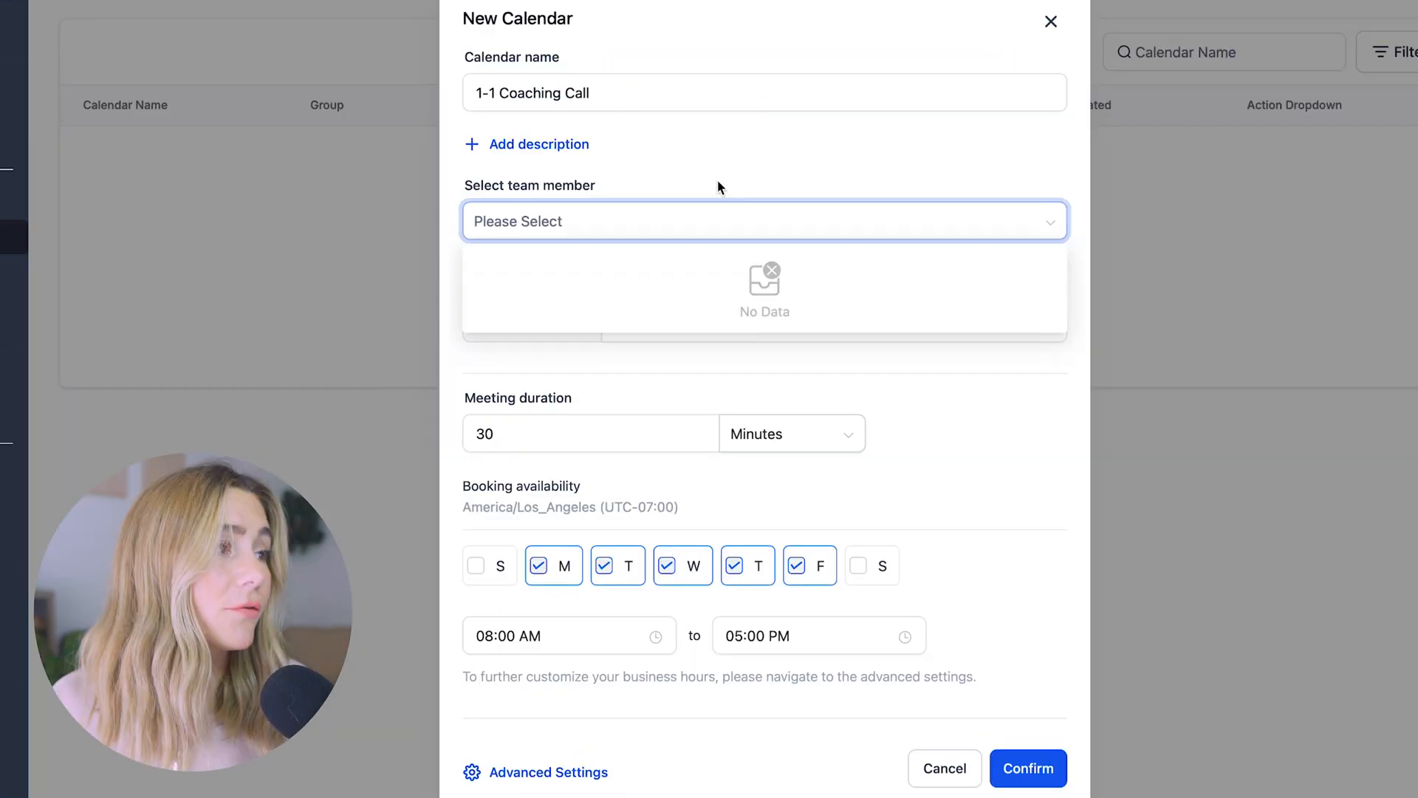
left_click(717, 180)
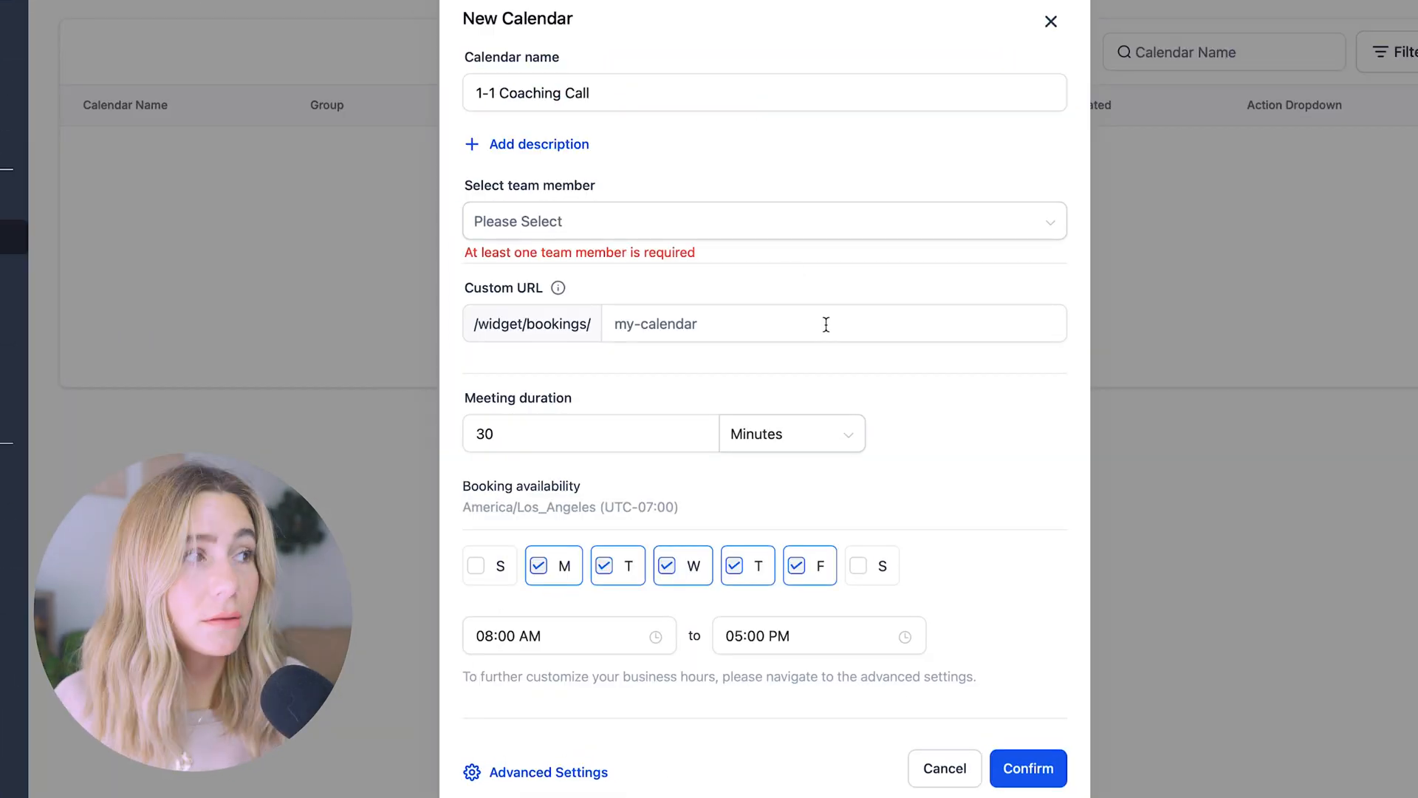
left_click(717, 327)
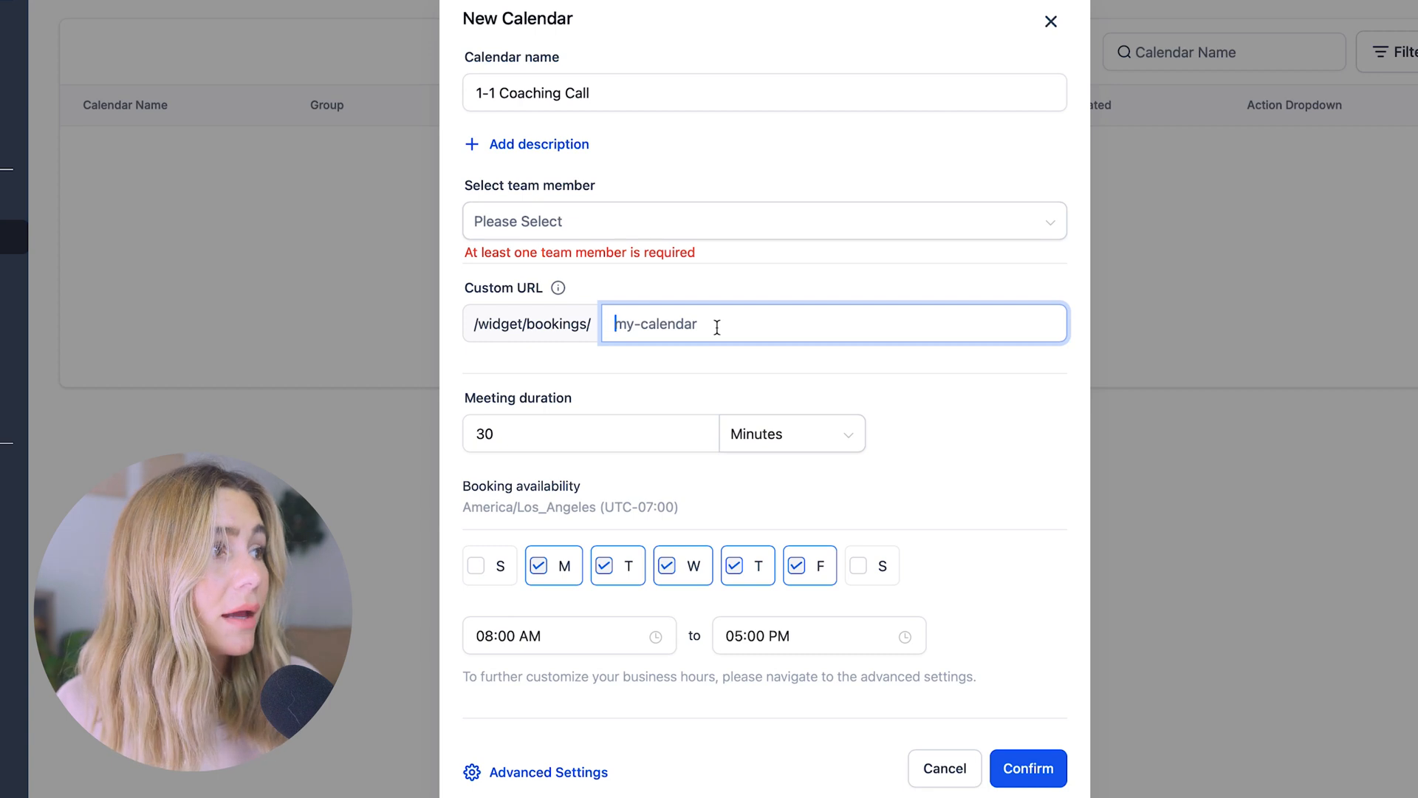
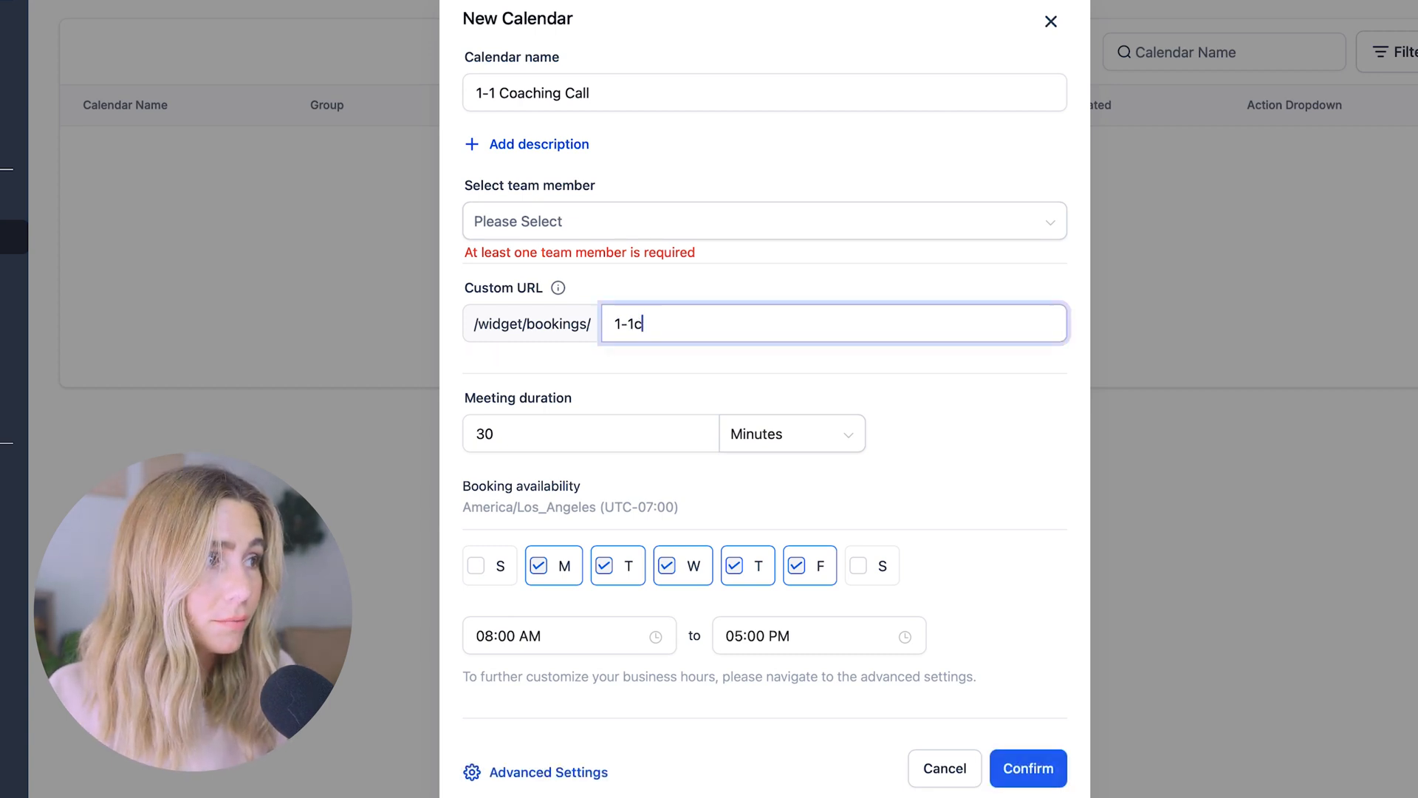
Set 60-minute meetings, 11:00 AM–04:00 PM Monday–Thursday, then close the form unsaved
left_click(629, 444)
left_click(733, 433)
double_click(586, 434)
type("60")
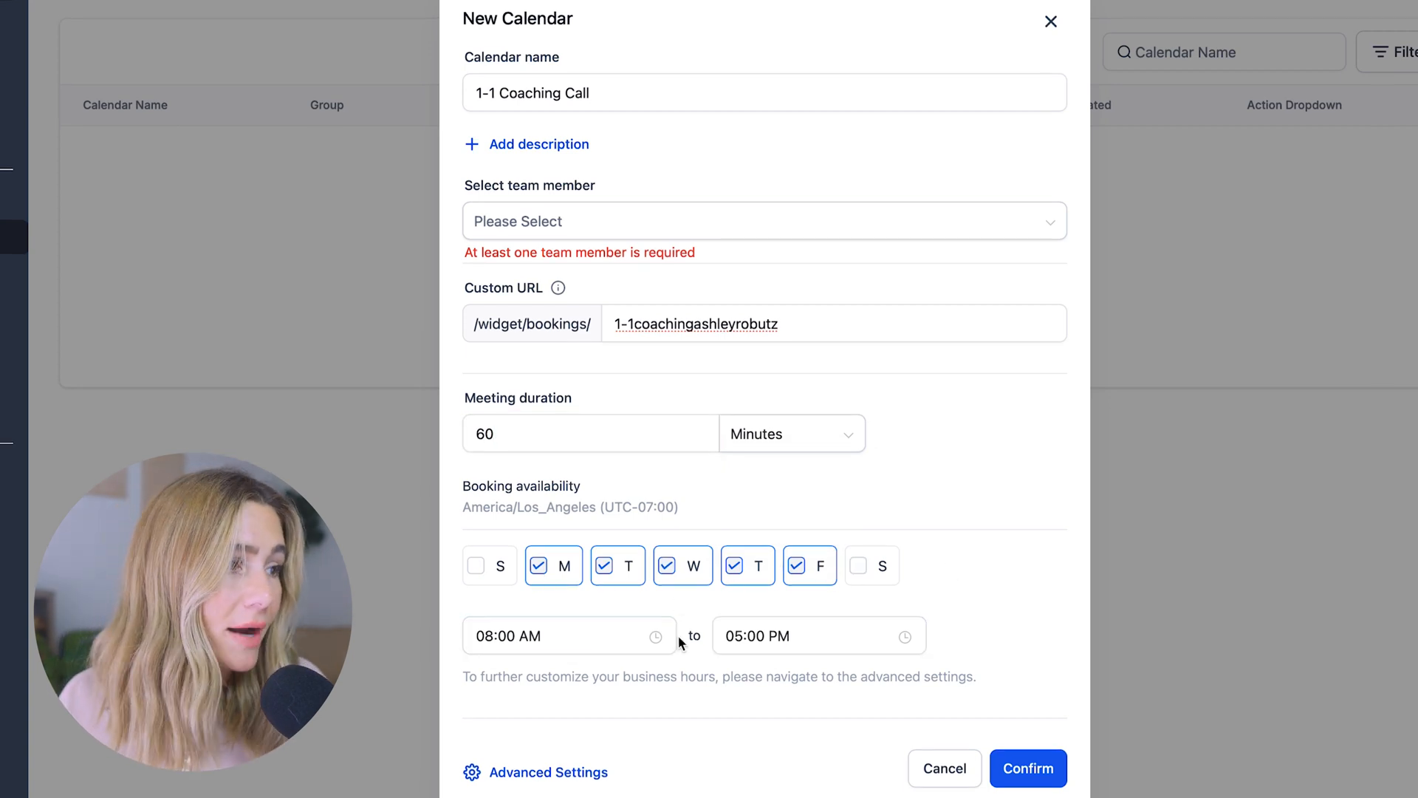
left_click(591, 636)
left_click(488, 783)
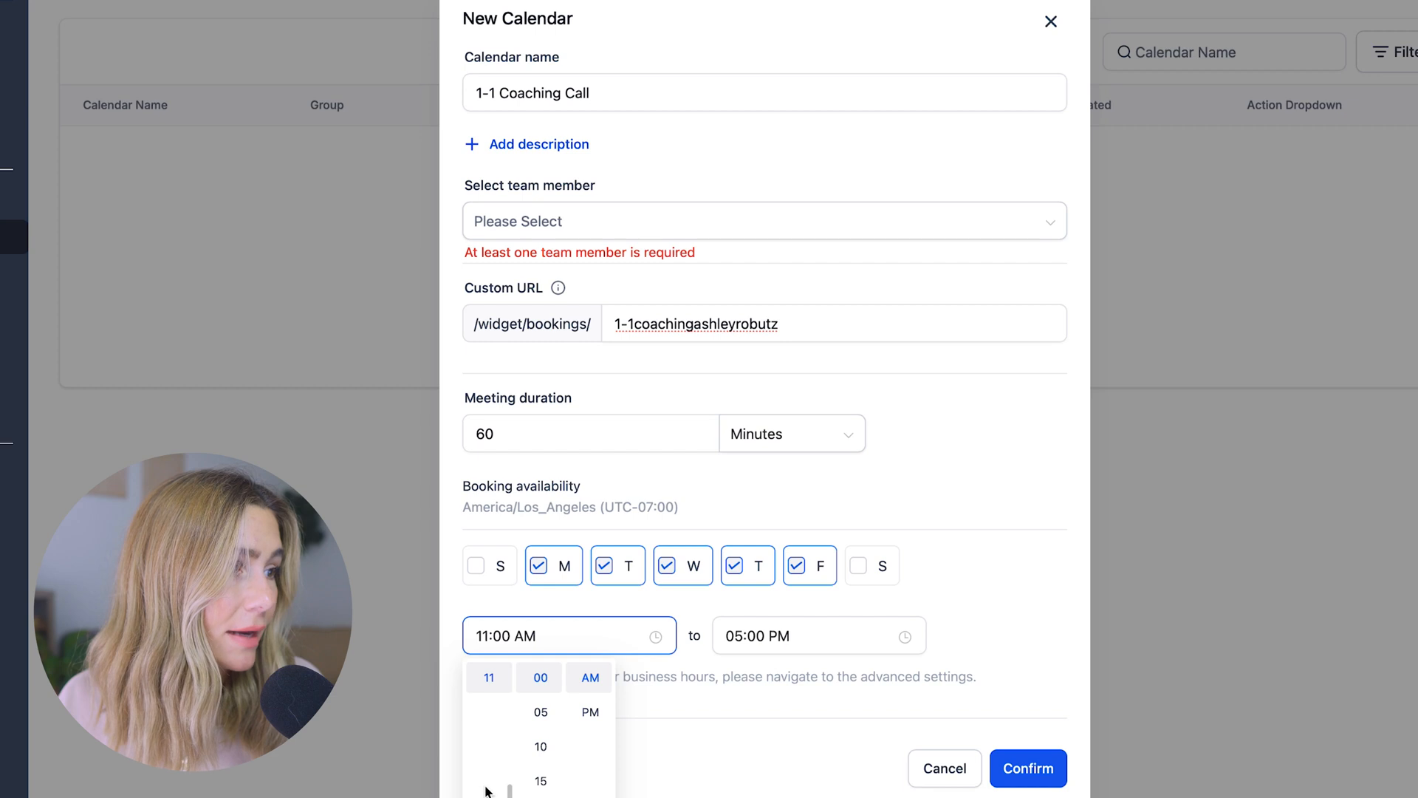
left_click(873, 641)
scroll(741, 702, "up", 1)
left_click(740, 699)
left_click(793, 594)
left_click(791, 567)
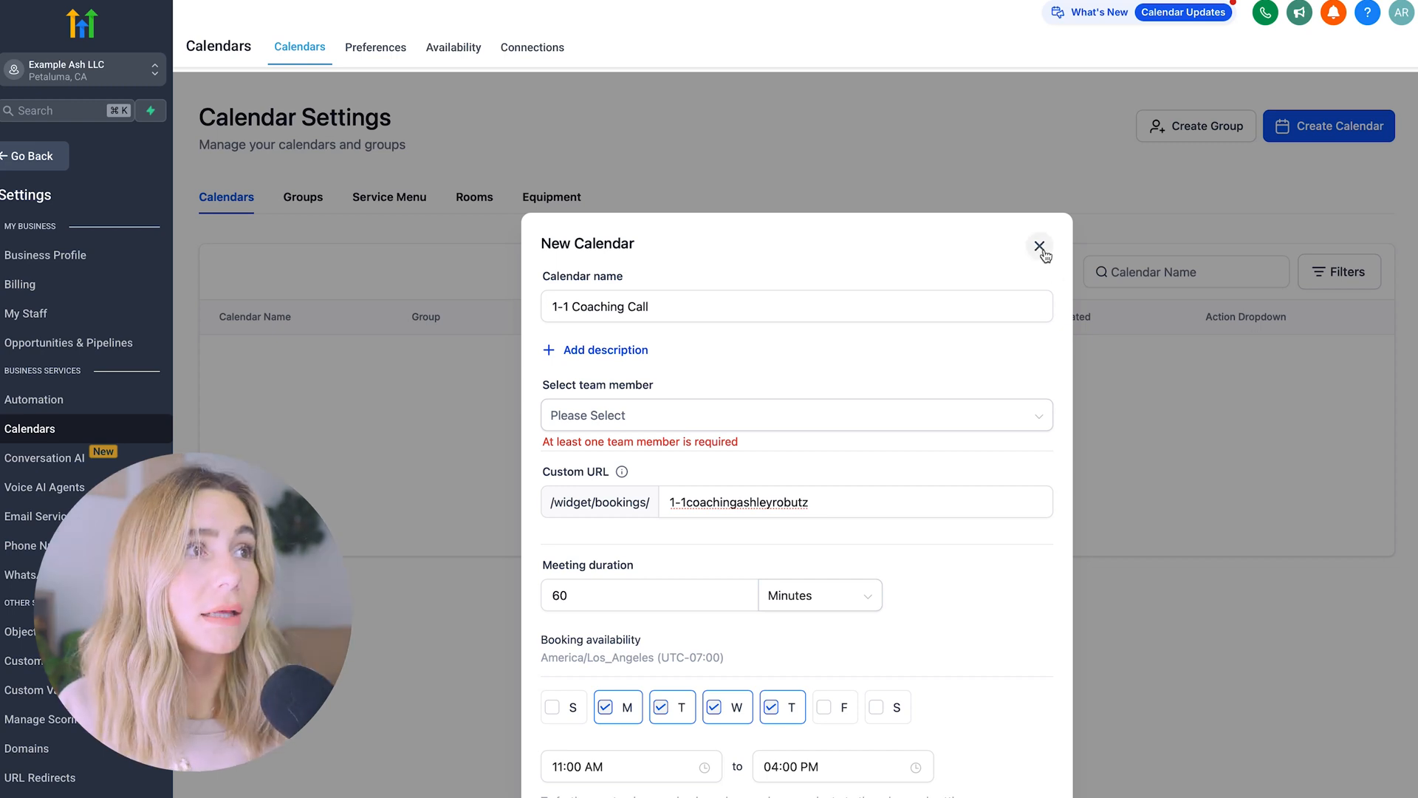
left_click(1039, 247)
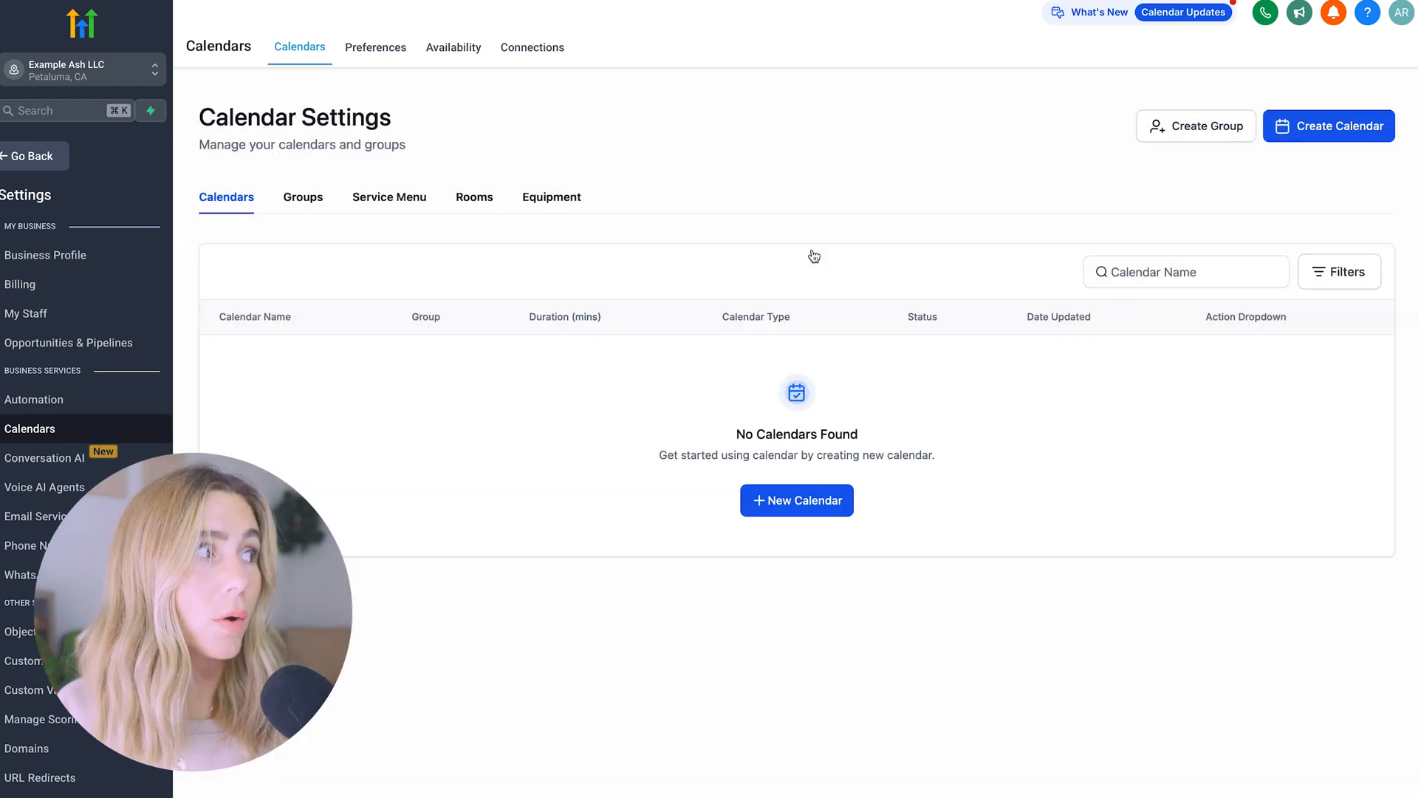
left_click(20, 157)
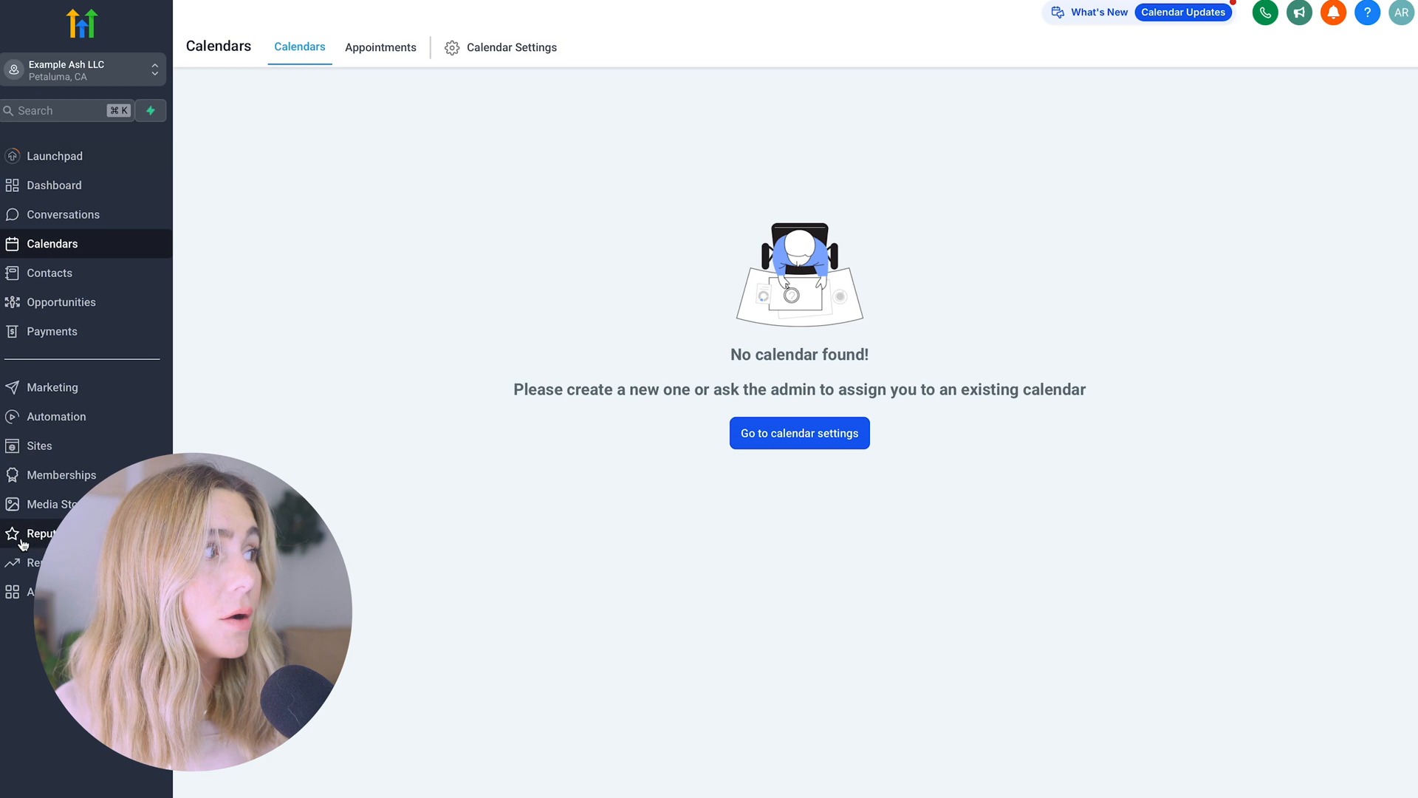
Go to Sites > Websites, open Yoga Meta's pages, and edit the Home page
left_click(59, 452)
left_click(337, 46)
left_click(1254, 299)
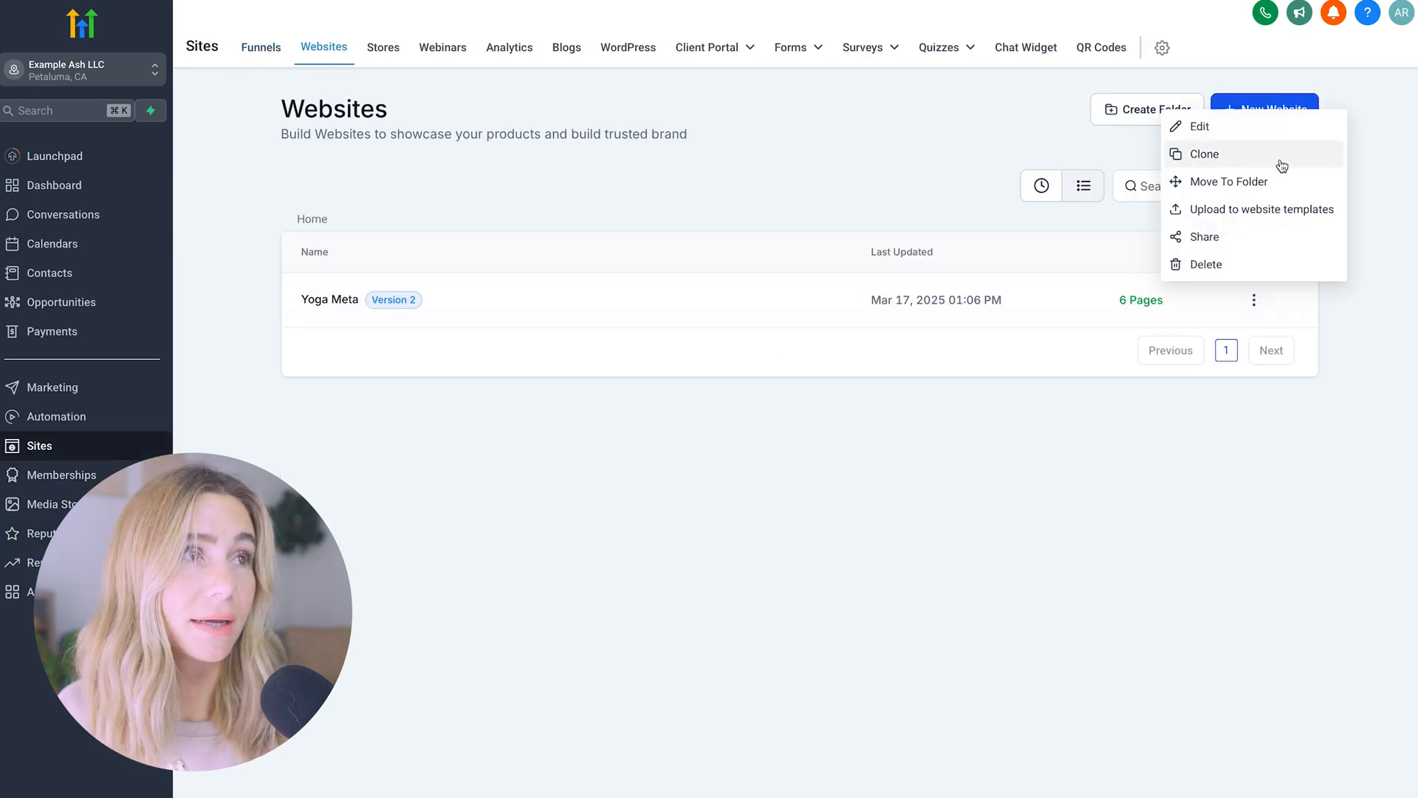
left_click(1248, 132)
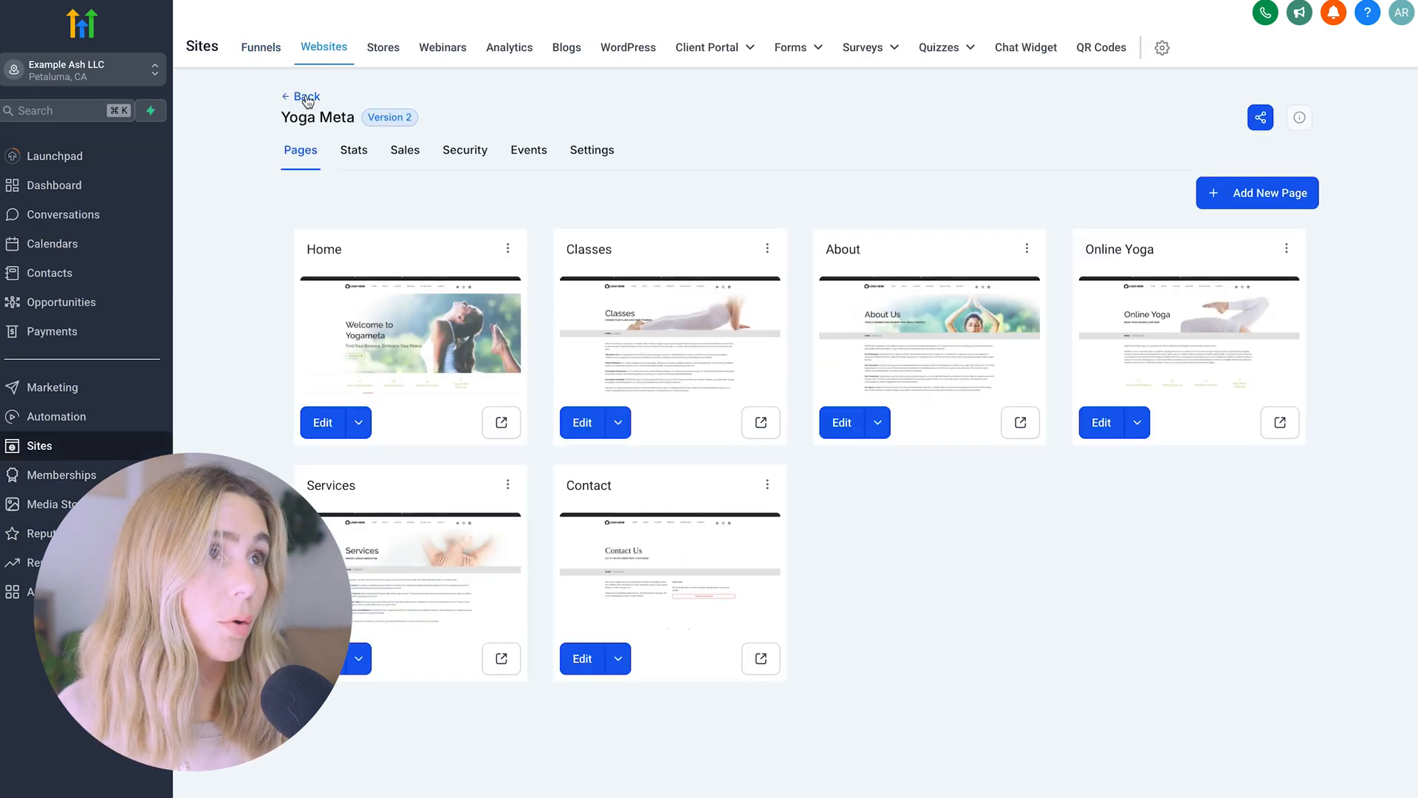
left_click(308, 101)
left_click(337, 297)
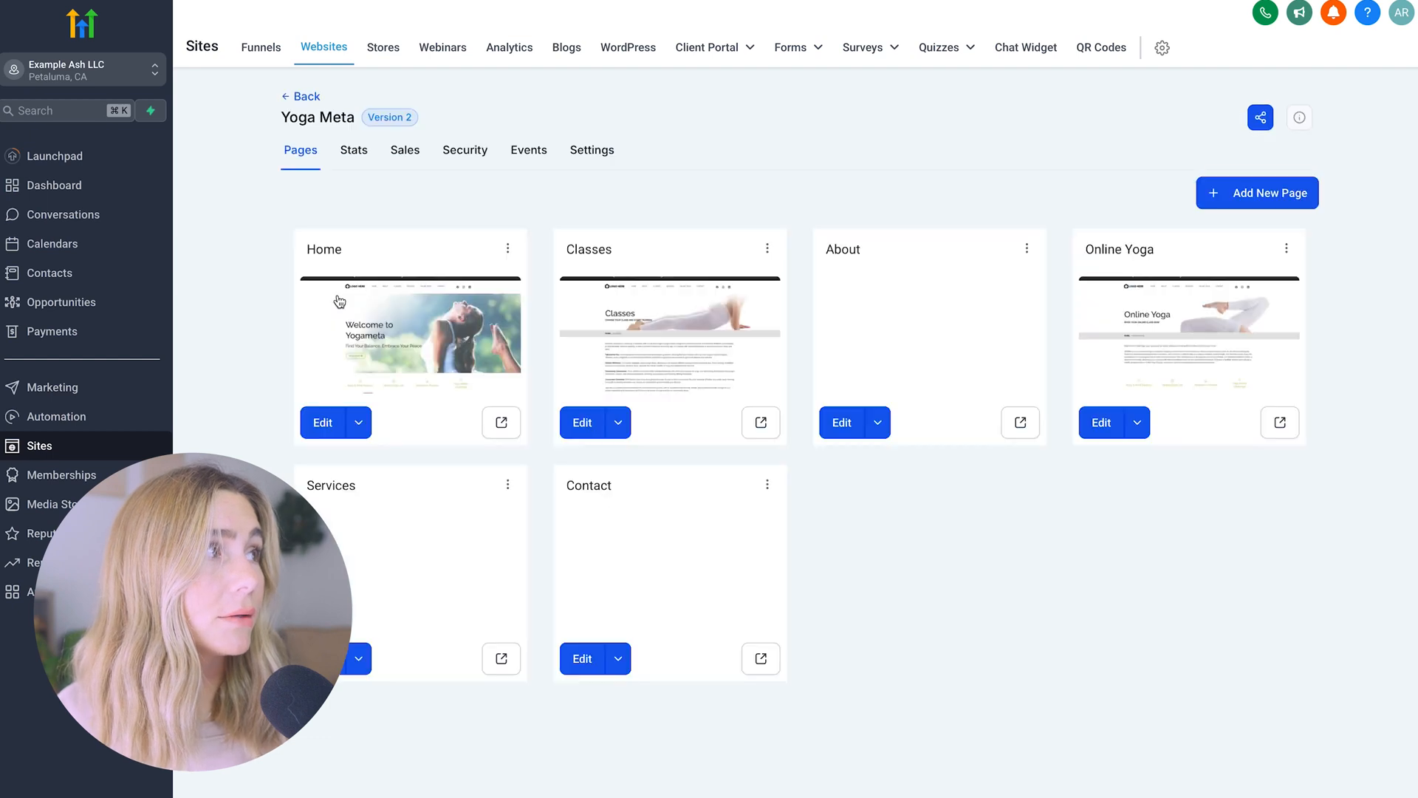
left_click(339, 302)
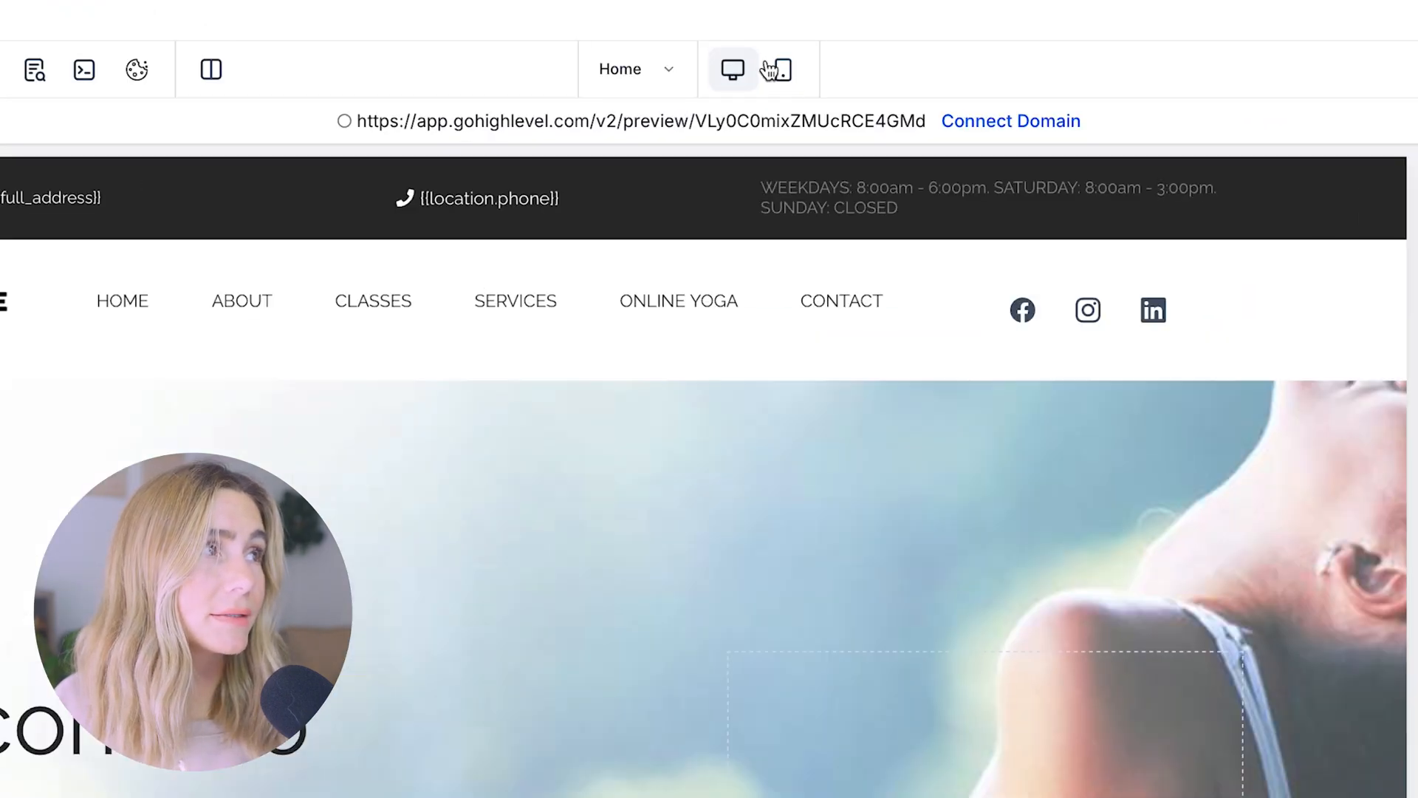
left_click(781, 70)
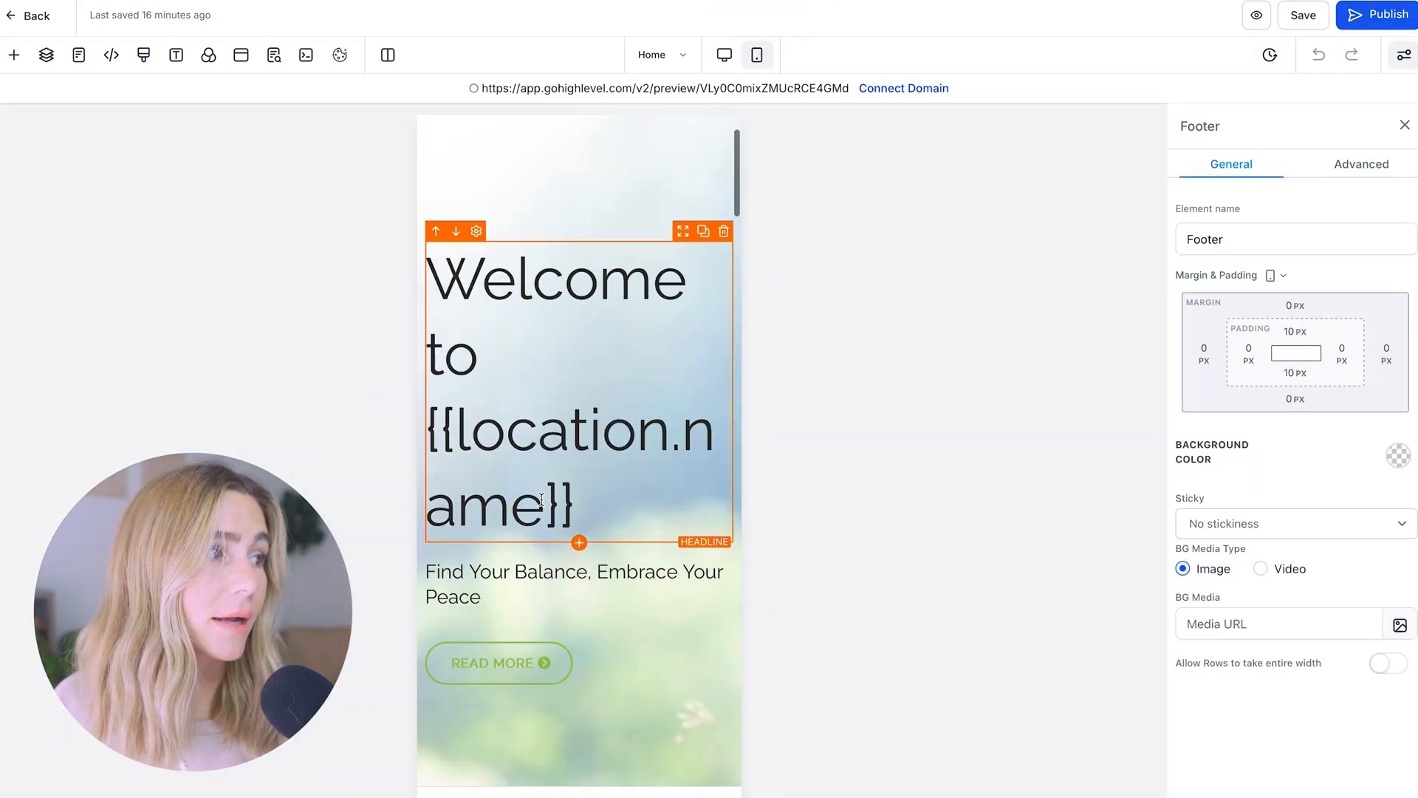
scroll(541, 499, "down", 4)
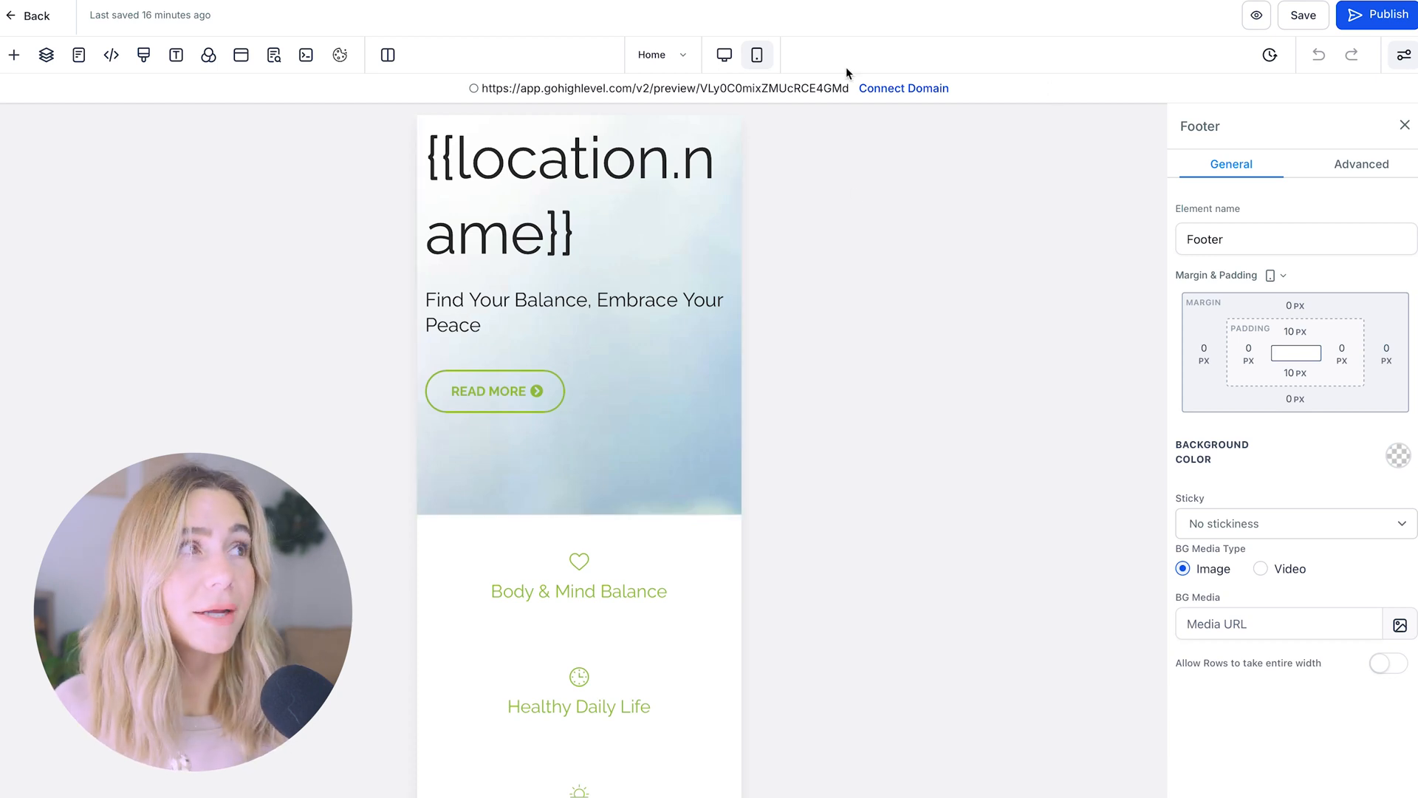
left_click(724, 54)
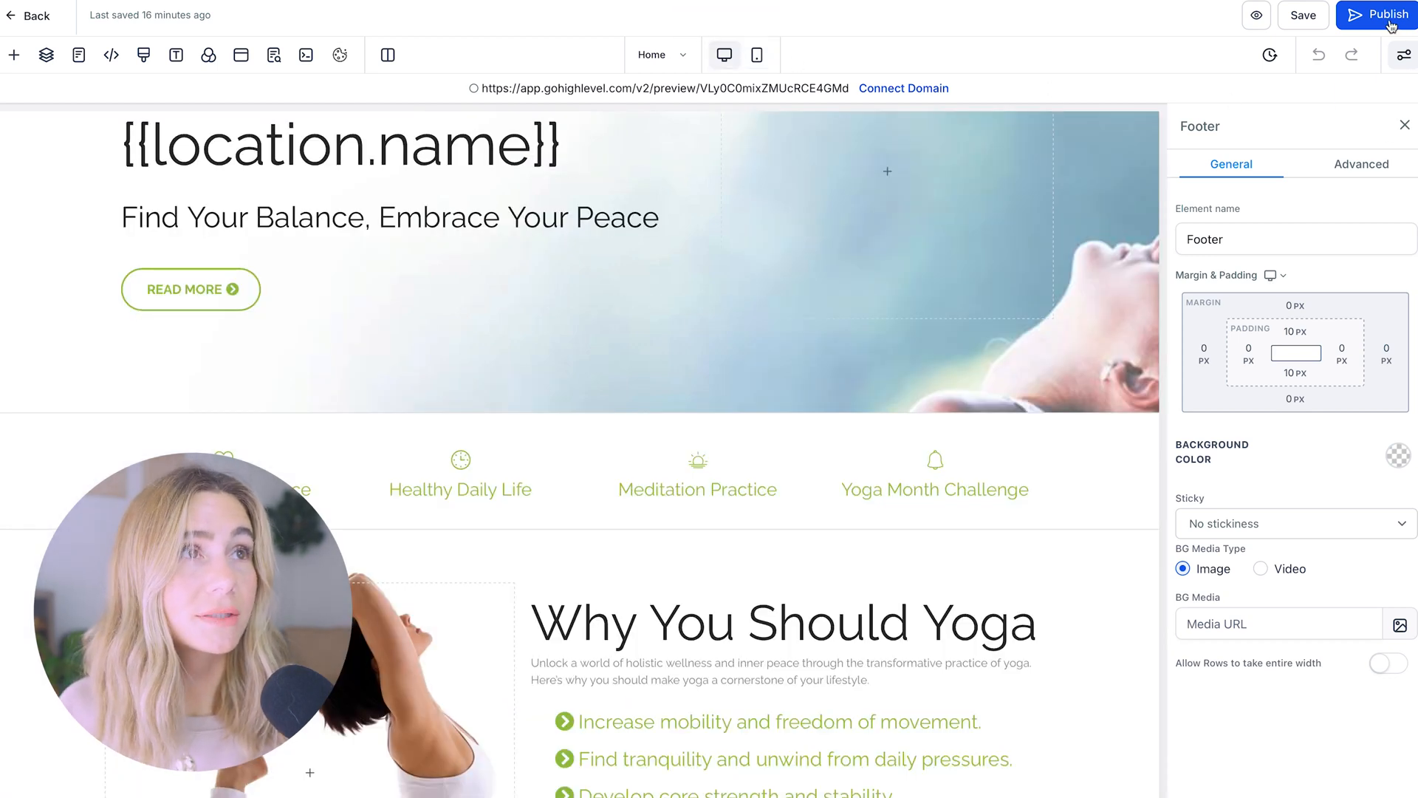